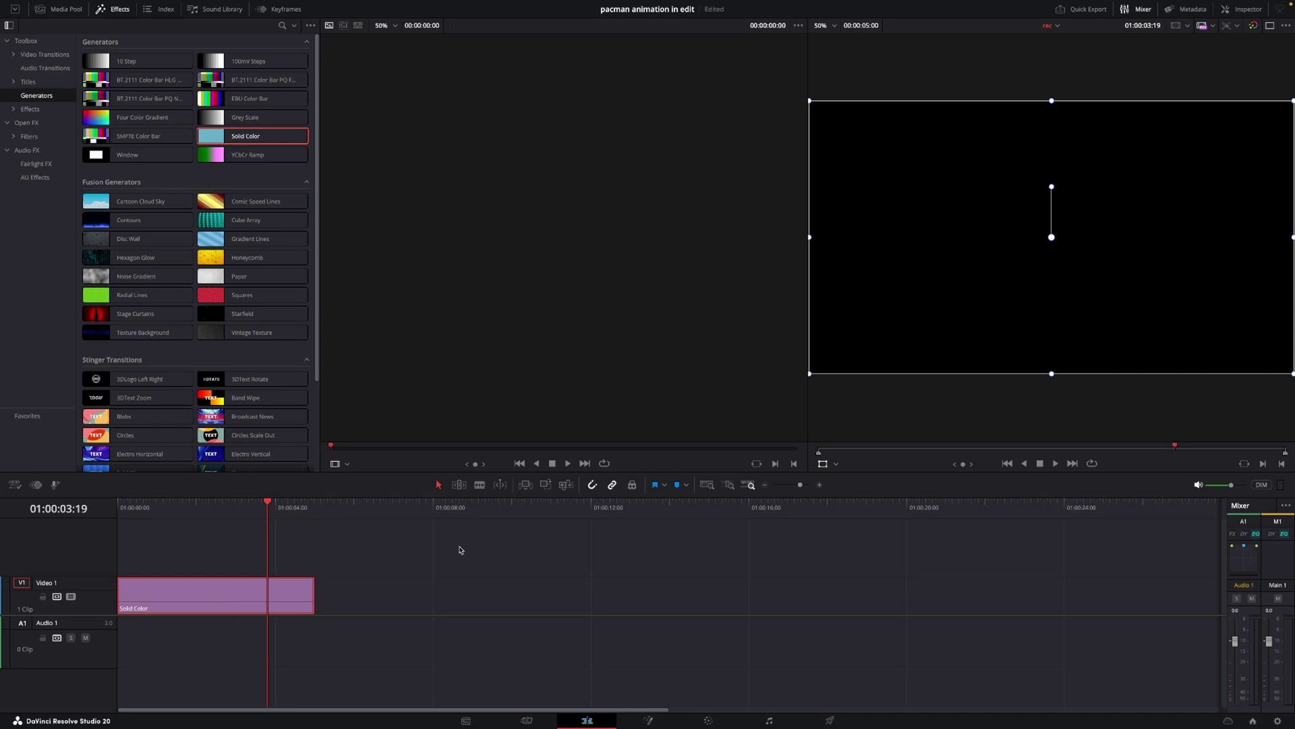
- Set the colour of the Solid Color clip on Video 1 to pinkish red FF6666
{"action": "left_click", "coordinate": [1225, 9]}
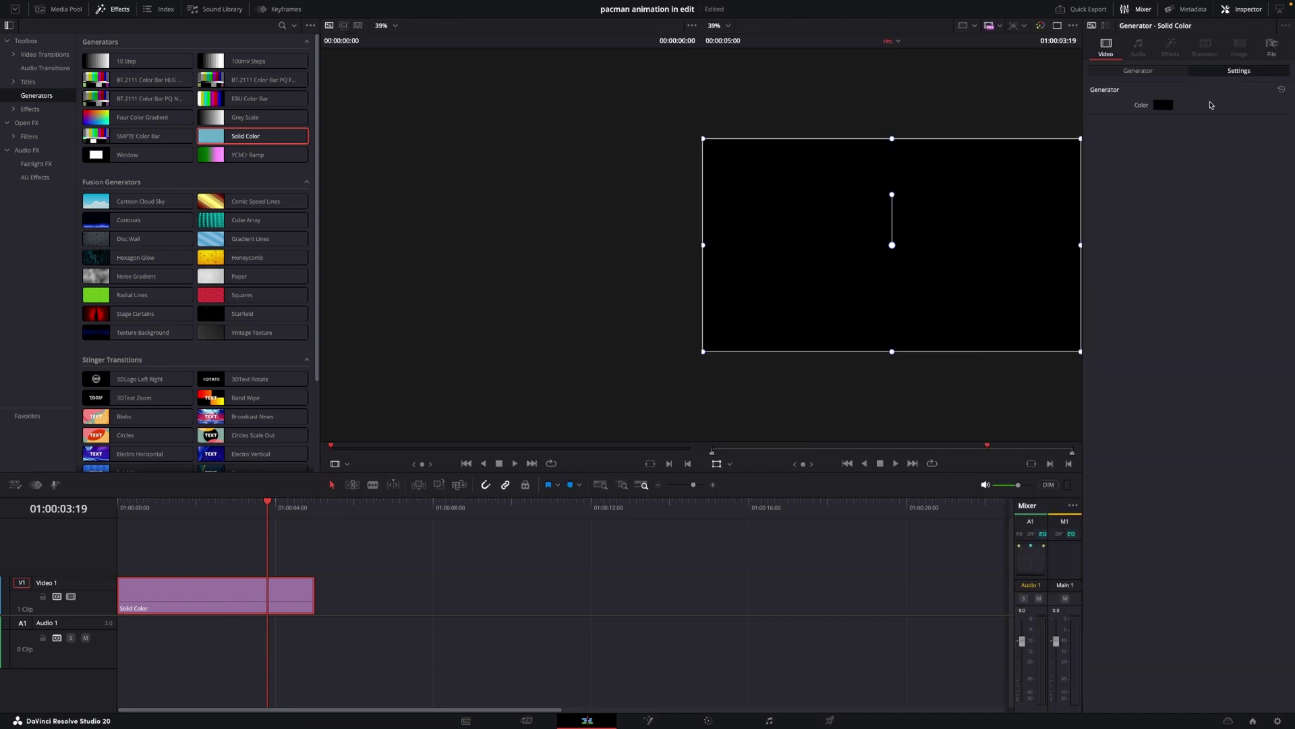
{"action": "left_click", "coordinate": [1164, 106]}
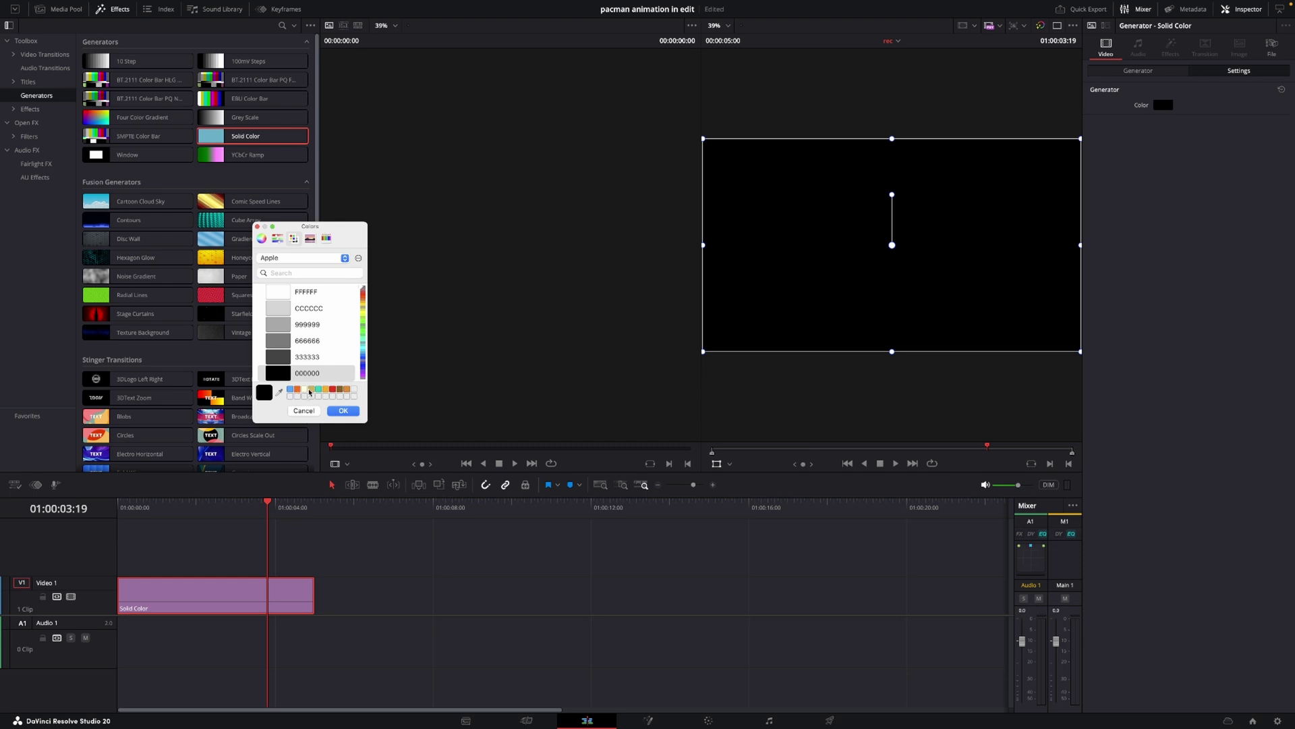
{"action": "left_click", "coordinate": [299, 390]}
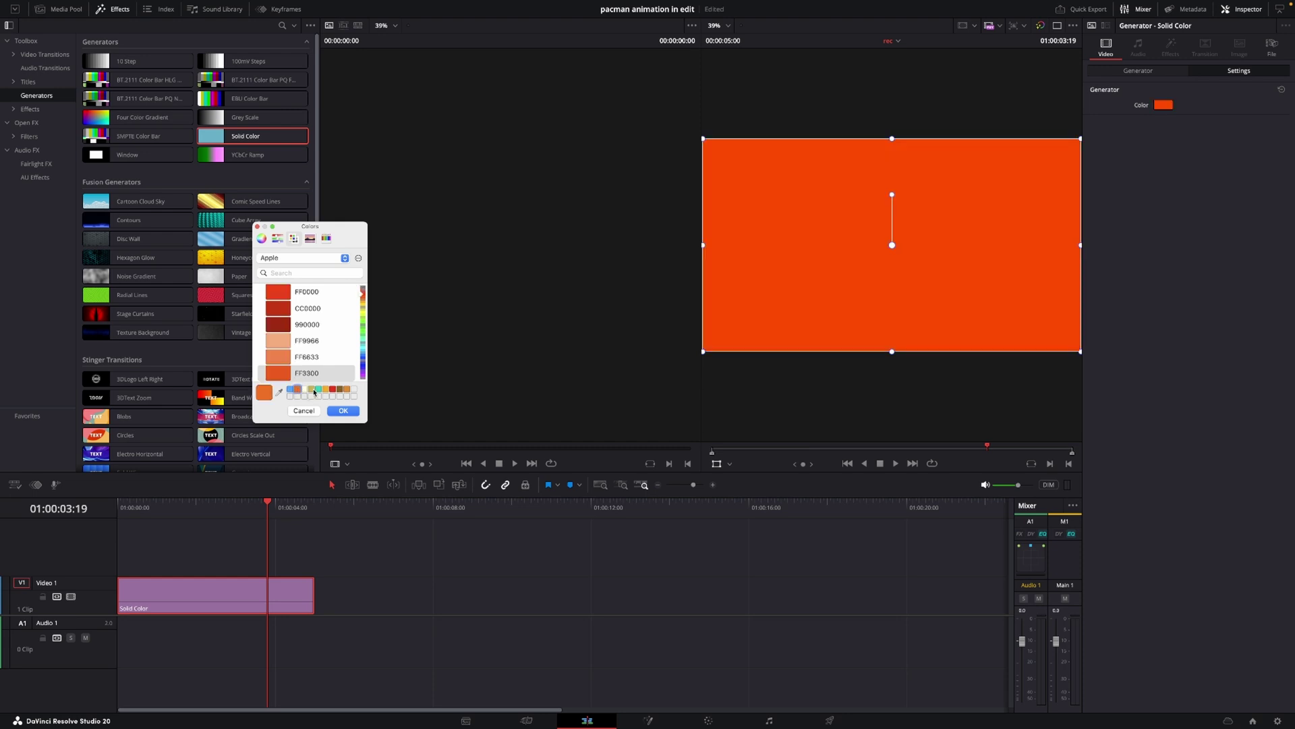
{"action": "scroll", "coordinate": [282, 338], "scroll_direction": "down", "scroll_amount": 3}
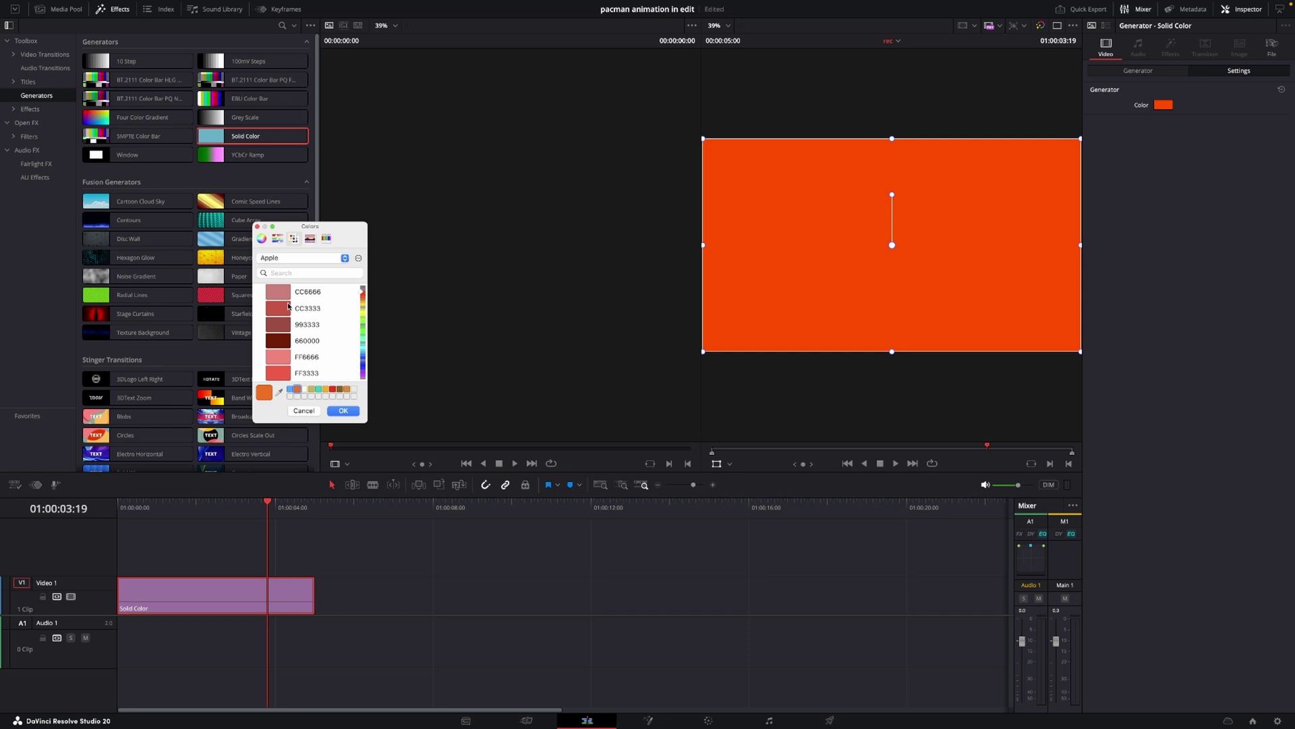
{"action": "left_click", "coordinate": [287, 308]}
{"action": "left_click", "coordinate": [304, 357]}
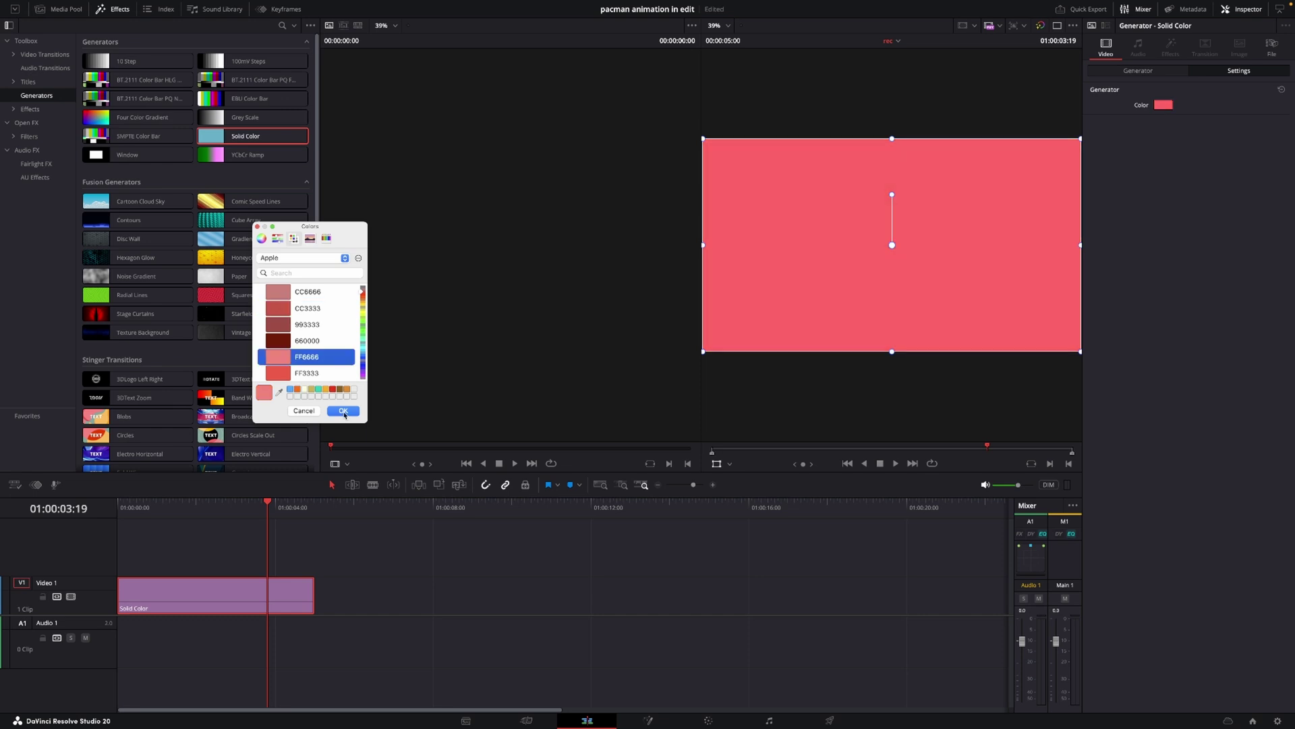
{"action": "left_click", "coordinate": [343, 412]}
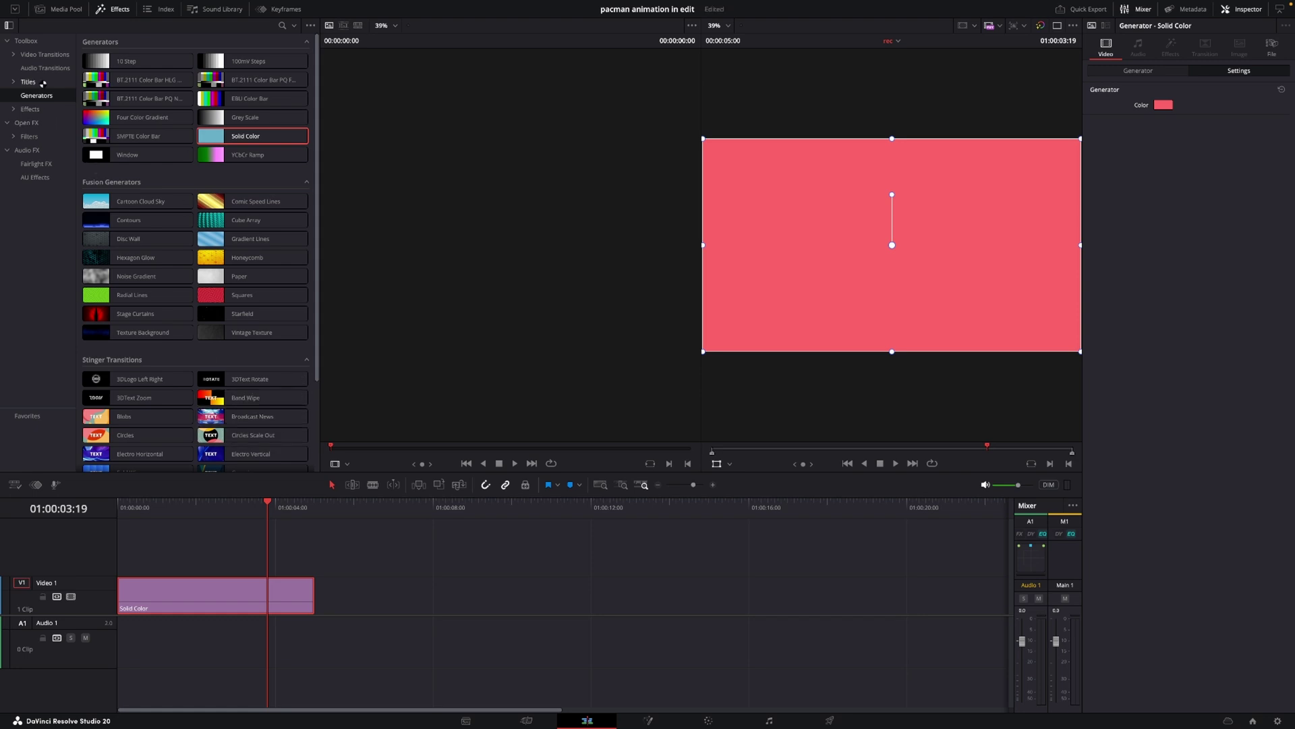
- Add a Text+ title on Video 2 directly above the Solid Color clip and return the playhead to the timeline's start
{"action": "left_click", "coordinate": [40, 83]}
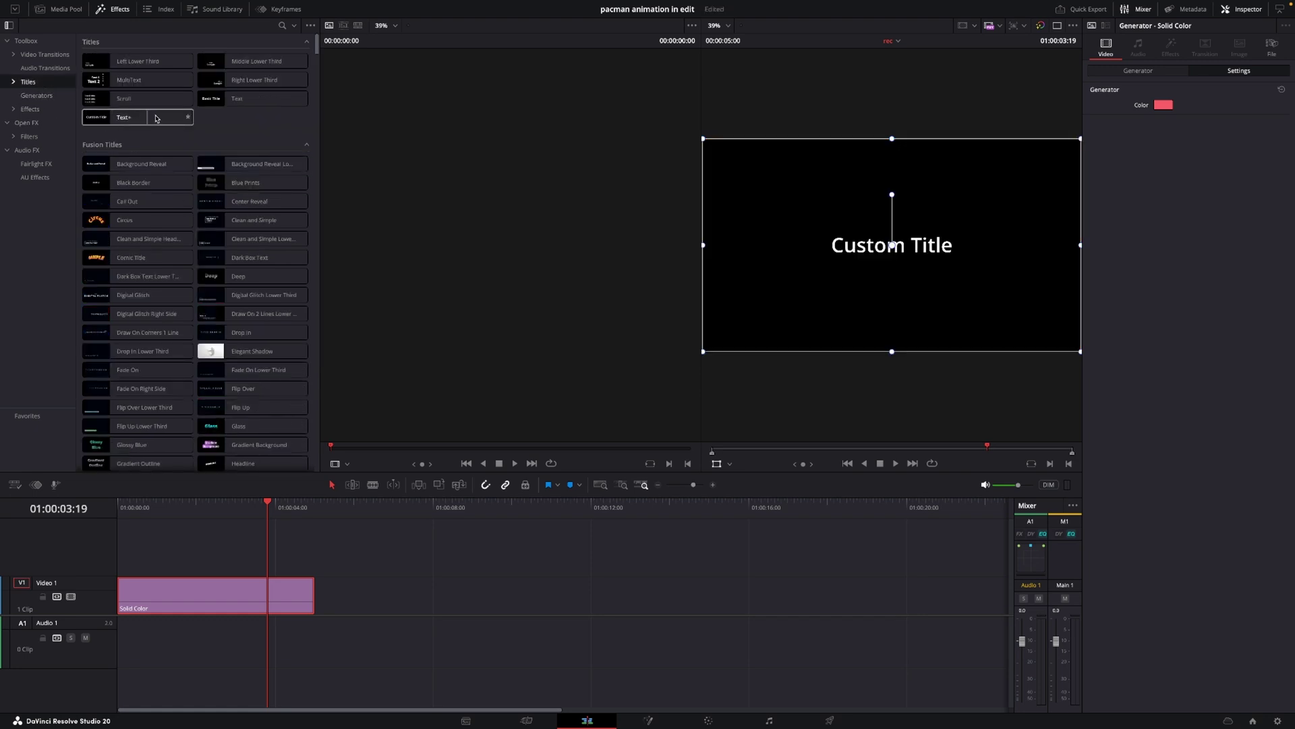
{"action": "left_click_drag", "start_coordinate": [165, 118], "coordinate": [120, 552]}
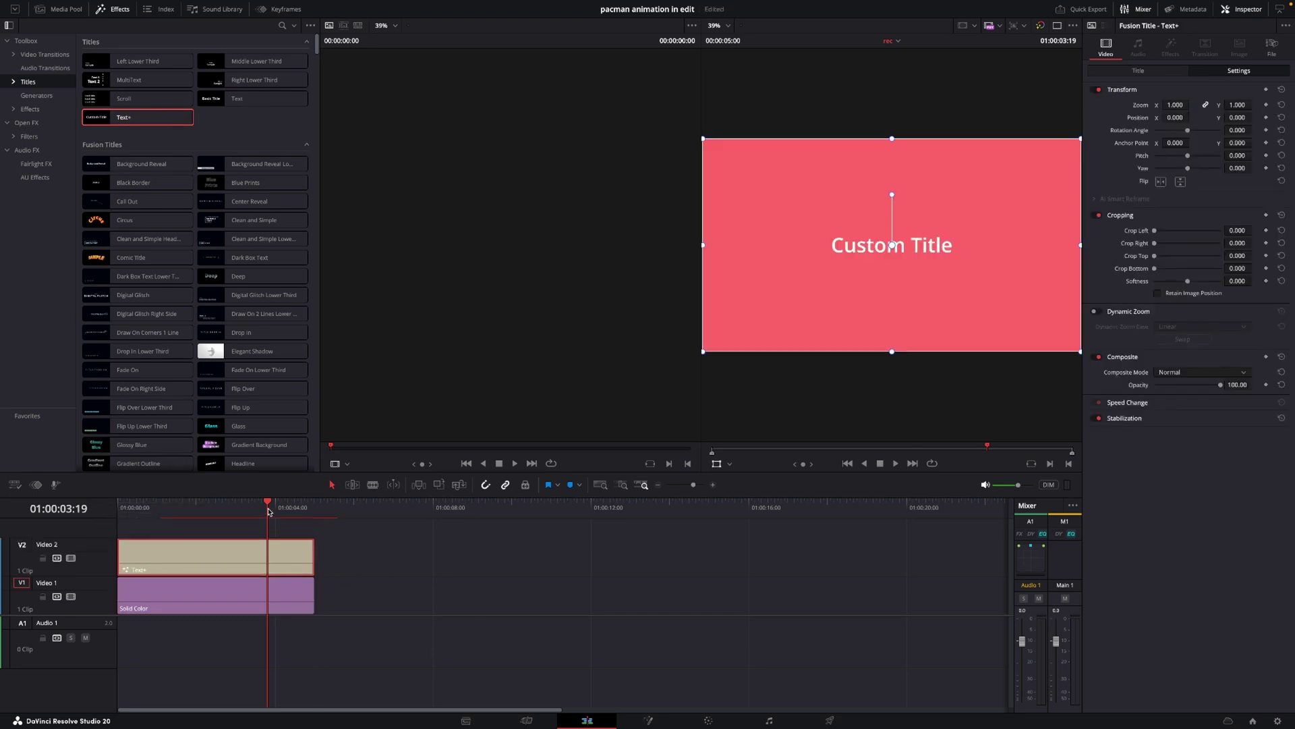
{"action": "left_click_drag", "start_coordinate": [270, 511], "coordinate": [119, 516]}
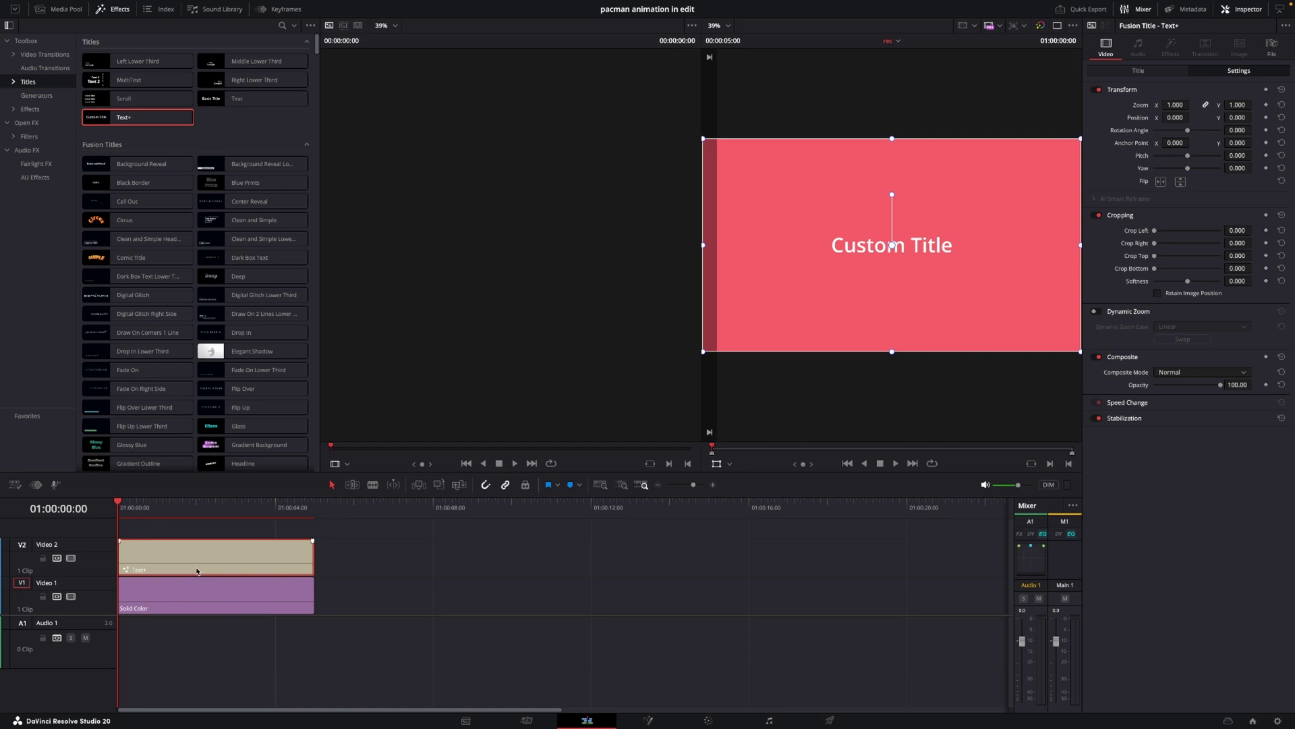
- Replace the Text+ title's default text with a long row of periods
{"action": "left_click", "coordinate": [1139, 70]}
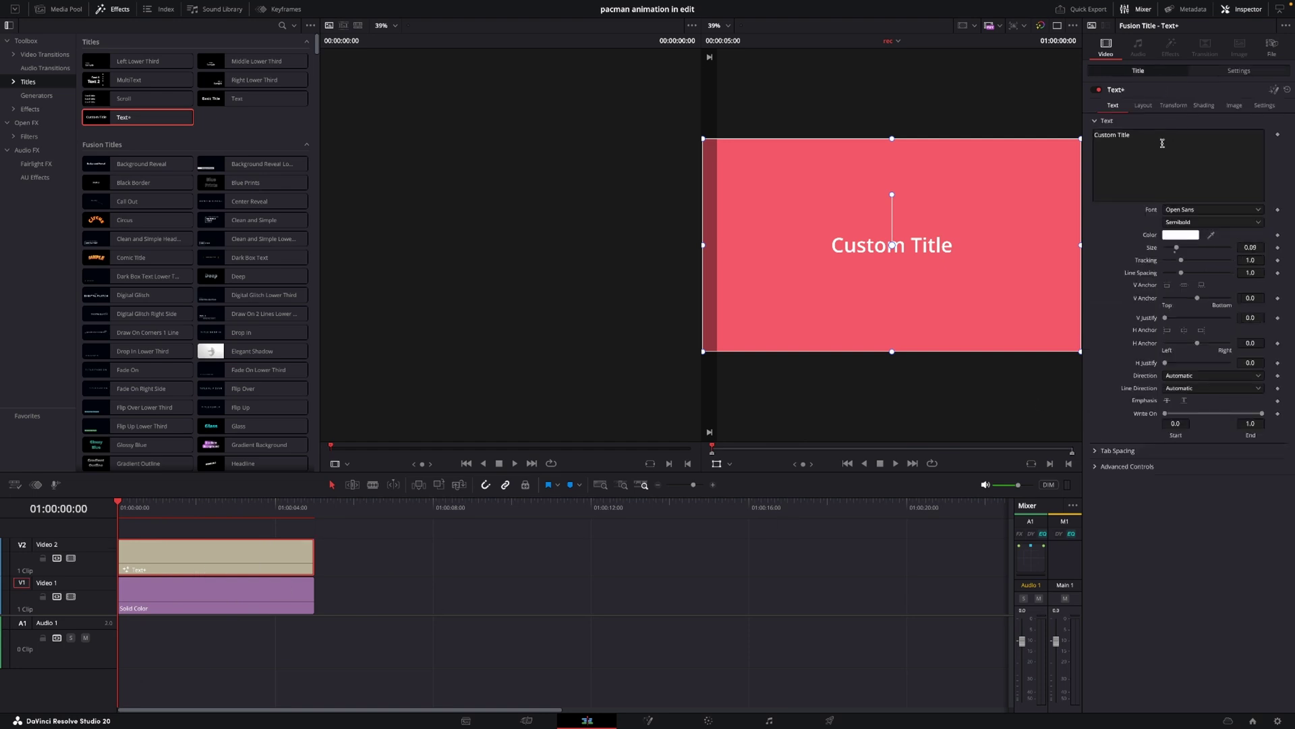
{"action": "triple_click", "coordinate": [1095, 134]}
{"action": "key", "text": "BackSpace"}
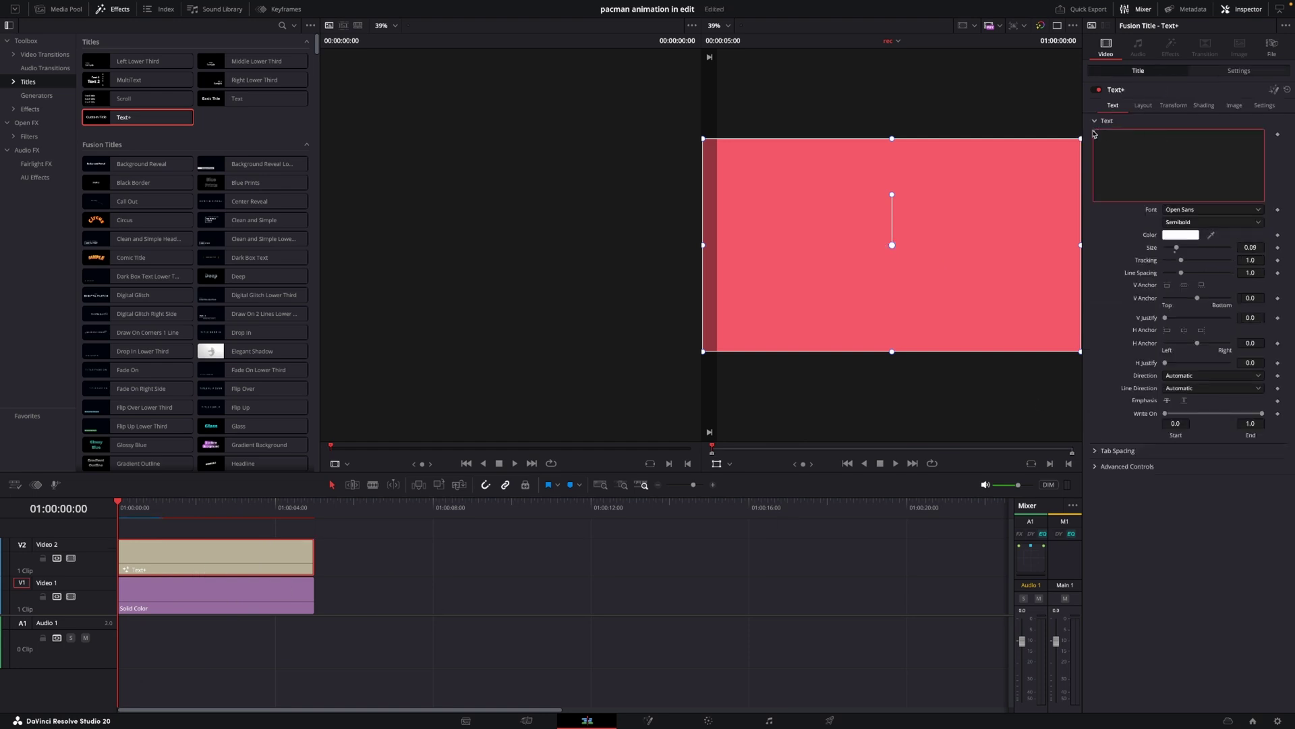
{"action": "type", "text": "................................................................................"}
- Set the dotted title's font to Futura and its size to about 0.177
{"action": "left_click_drag", "start_coordinate": [1177, 247], "coordinate": [1193, 248]}
{"action": "left_click", "coordinate": [1192, 211]}
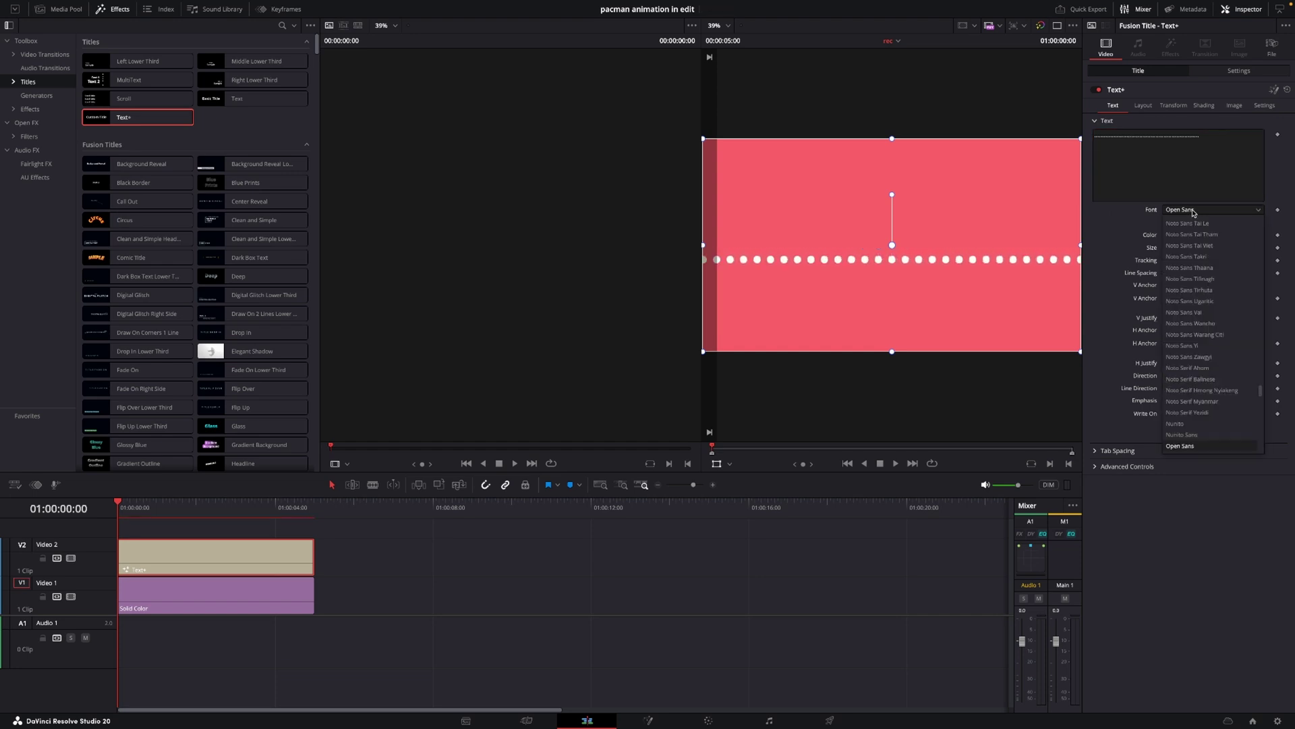
{"action": "key", "text": "f"}
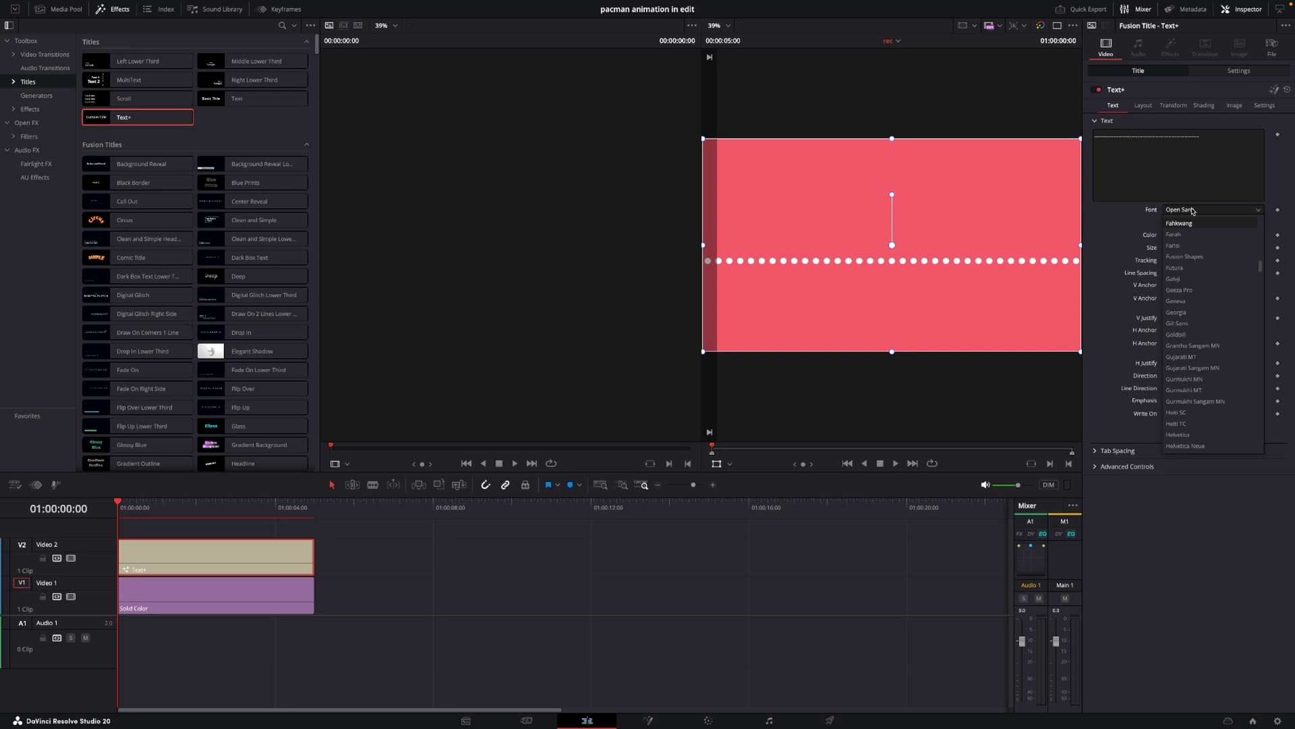
{"action": "key", "text": "u"}
{"action": "key", "text": "t"}
{"action": "key", "text": "Return"}
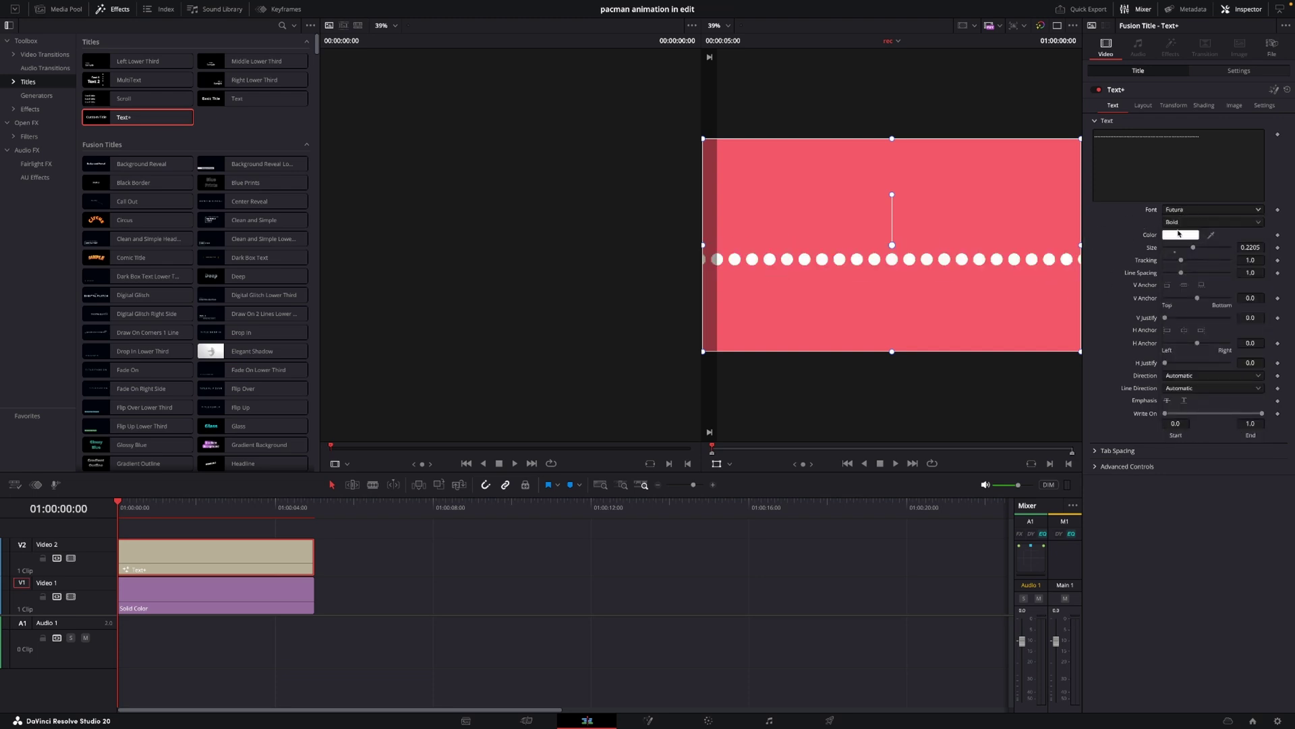
{"action": "left_click_drag", "start_coordinate": [1195, 250], "coordinate": [1188, 250]}
- Delete surplus periods from the end of the title text so the row fits evenly across the frame
{"action": "left_click", "coordinate": [1221, 138]}
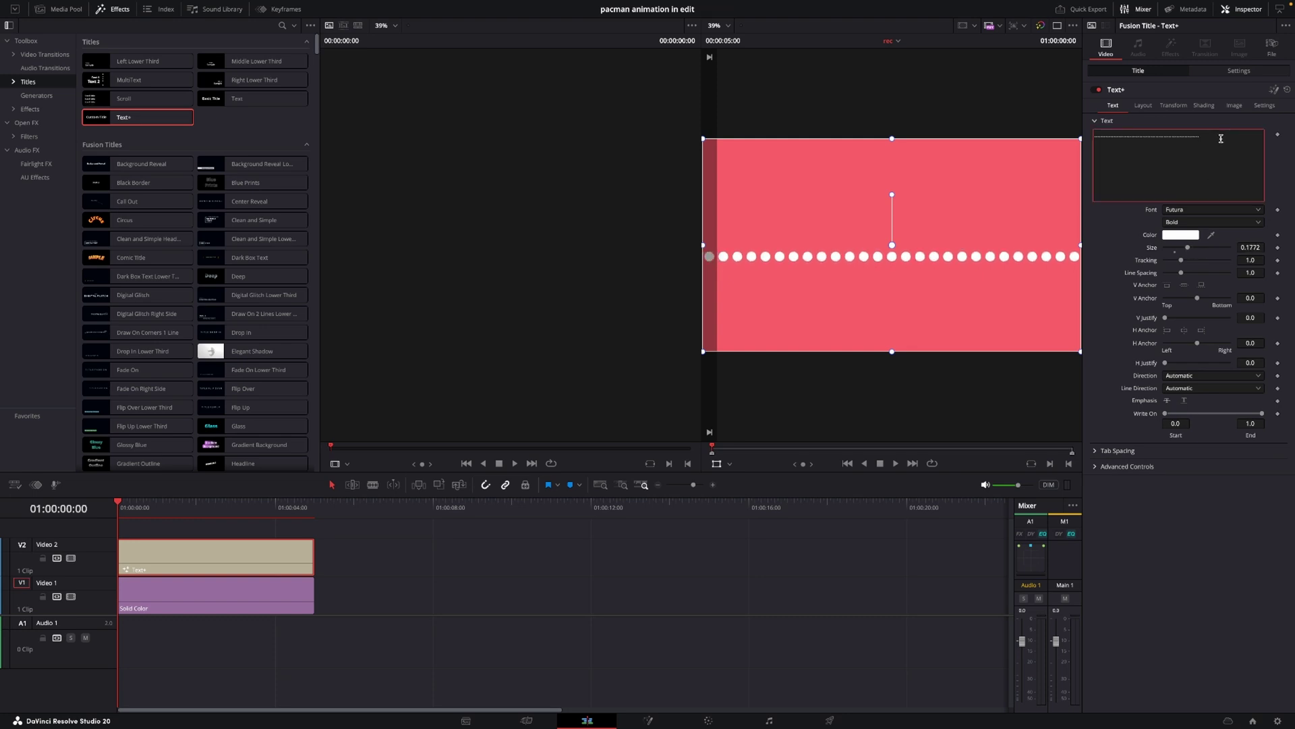
{"action": "key", "text": "BackSpace"}
{"action": "key", "text": "BackSpace"}
{"action": "key", "text": "BackSpace"}
{"action": "key", "text": "BackSpace"}
{"action": "key", "text": "BackSpace"}
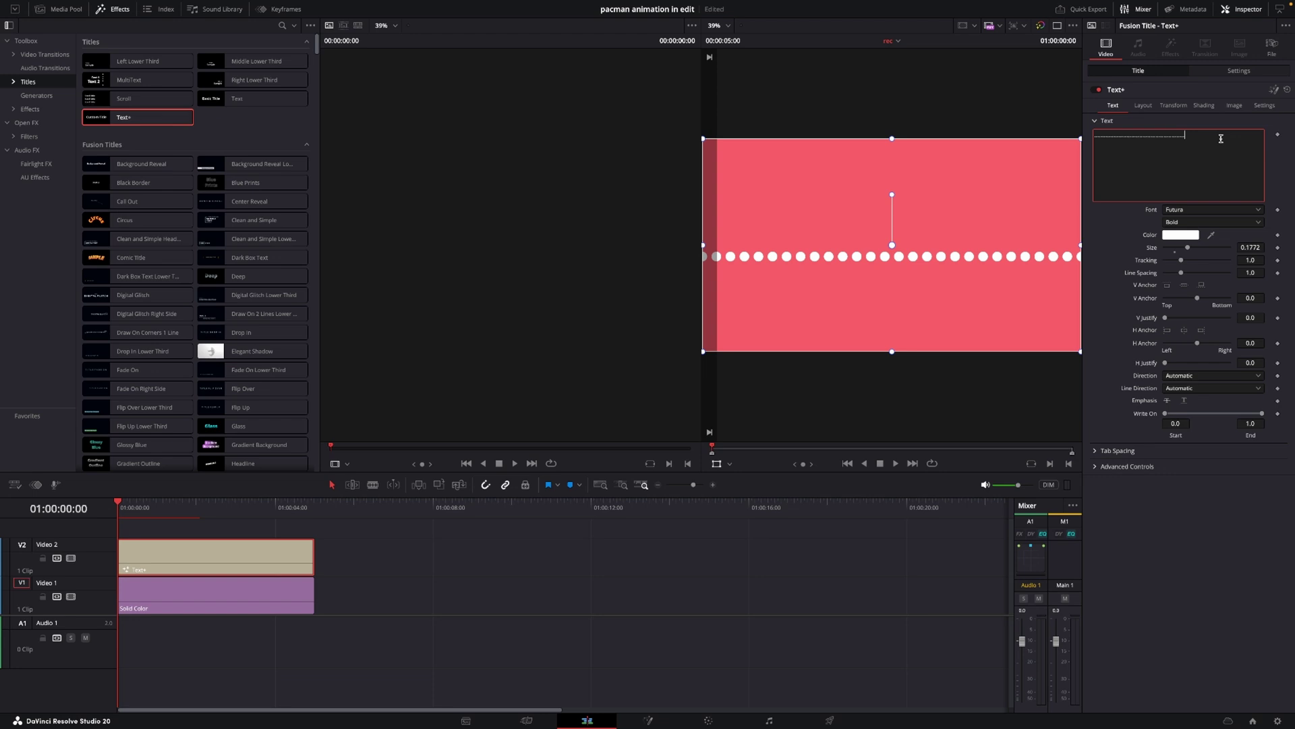
{"action": "key", "text": "BackSpace"}
{"action": "key", "text": "BackSpace"}
{"action": "key", "text": "BackSpace"}
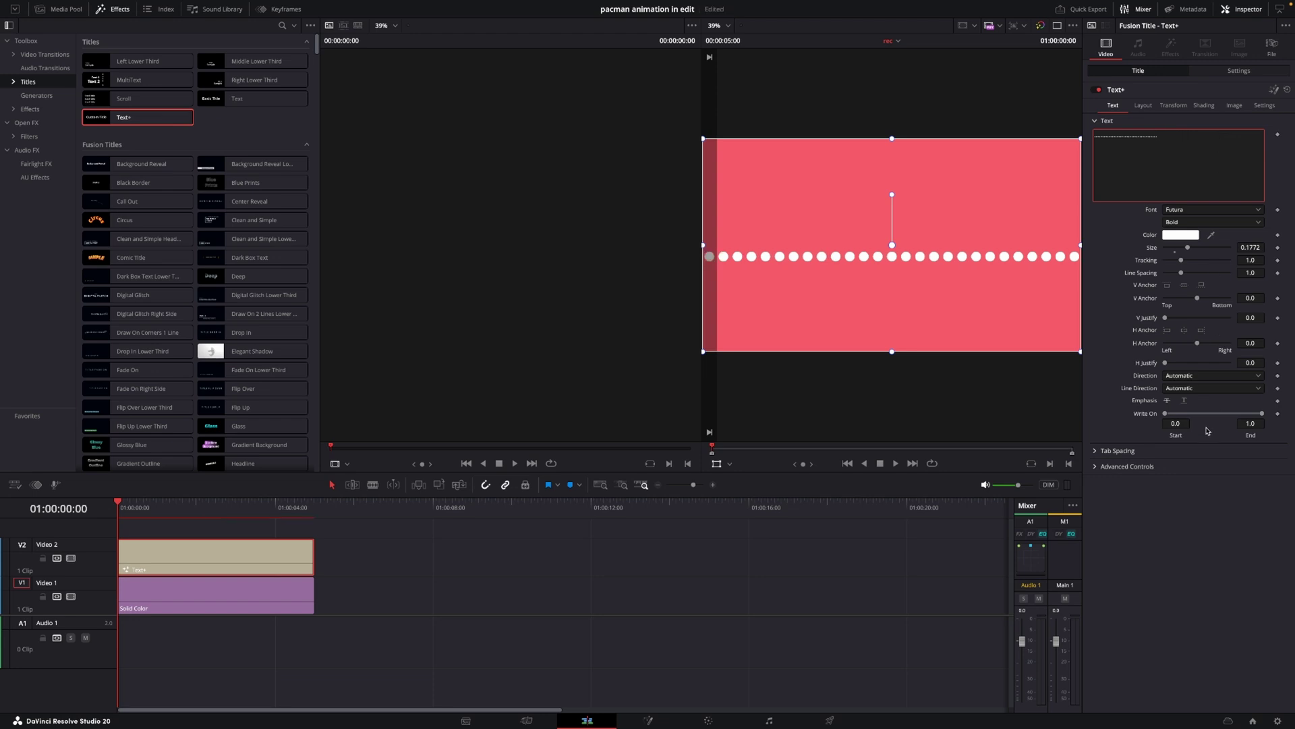
- Enable the Black Shadow shading element, number 3, on the dotted title
{"action": "left_click", "coordinate": [1196, 107]}
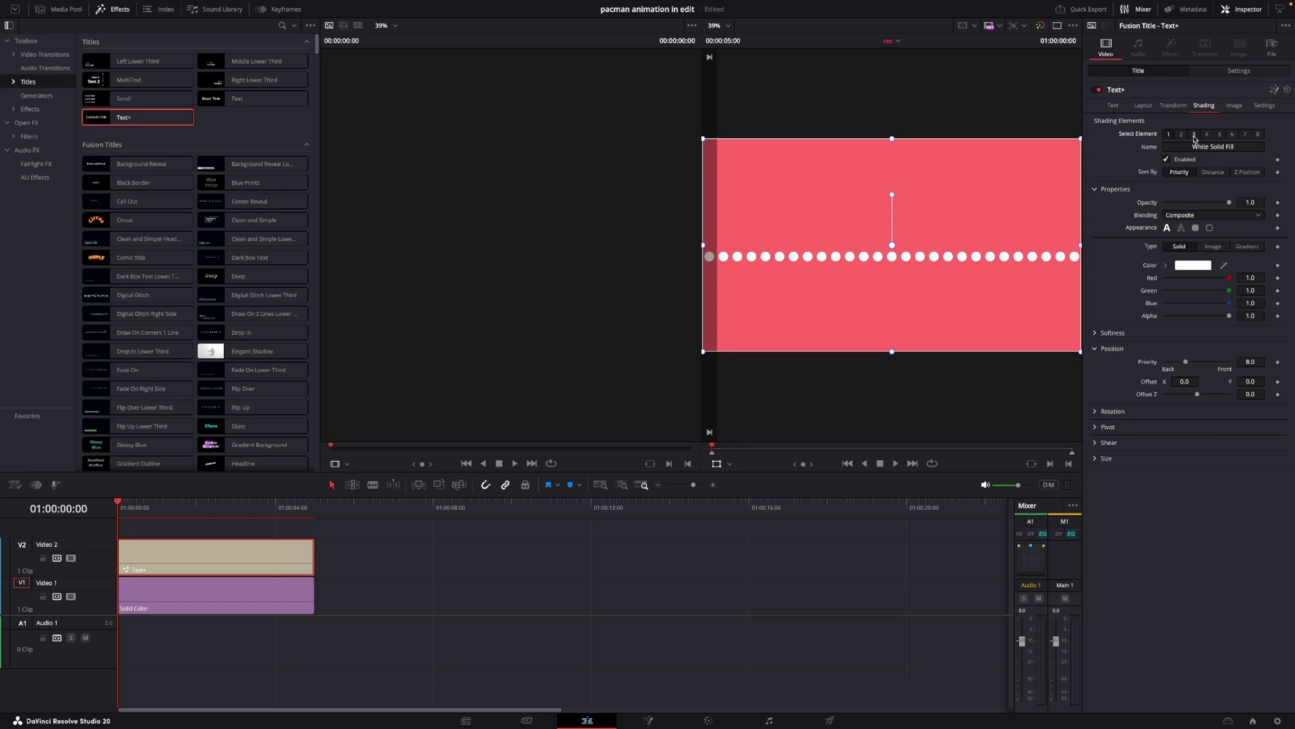
{"action": "left_click", "coordinate": [1194, 135]}
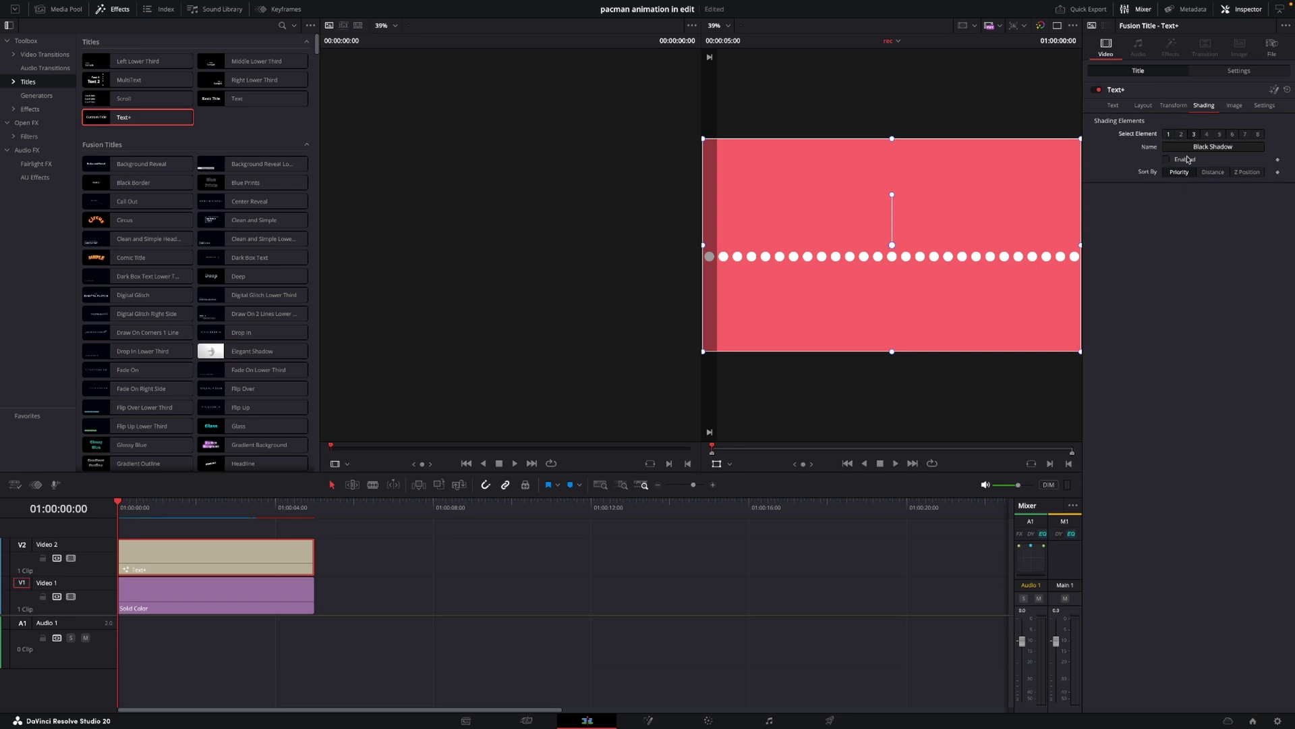
{"action": "left_click", "coordinate": [1166, 160]}
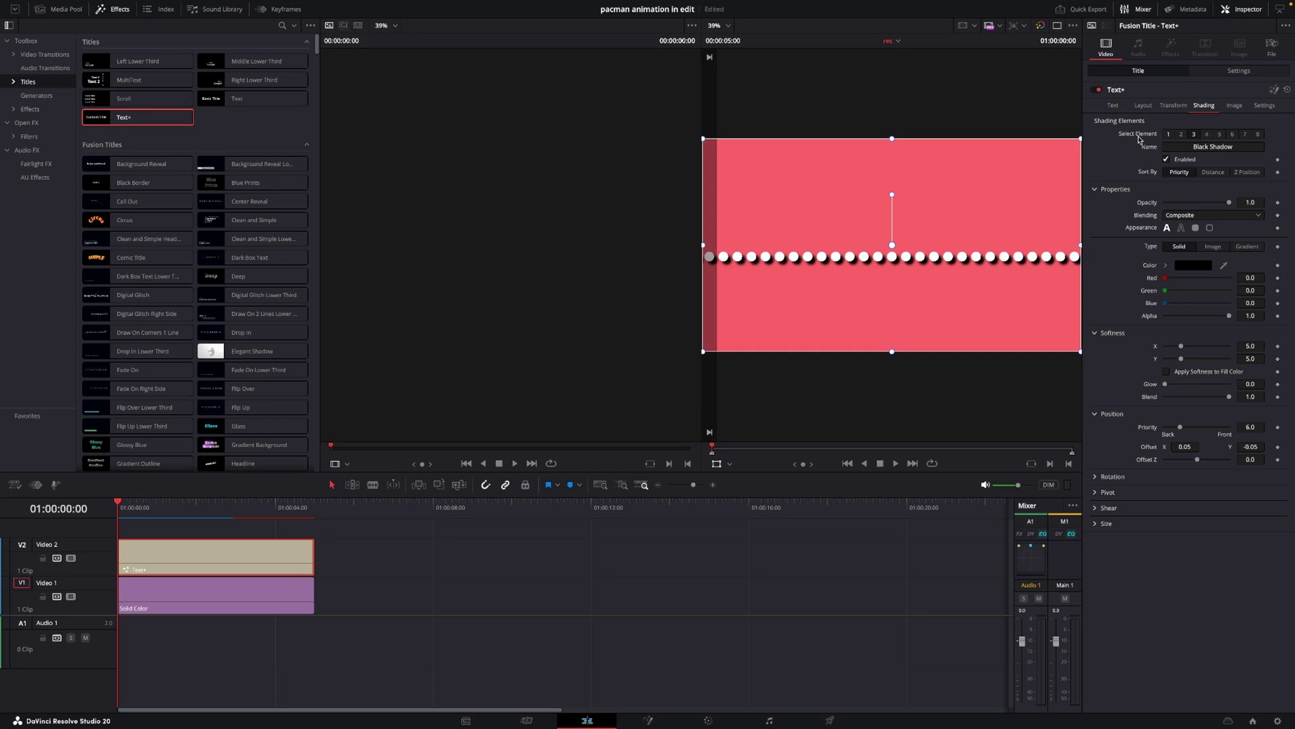
- Keyframe the title's Write On start from 0.0 at the first frame to 0.828 at 01:00:04:08, and preview the animation
{"action": "left_click", "coordinate": [1113, 107]}
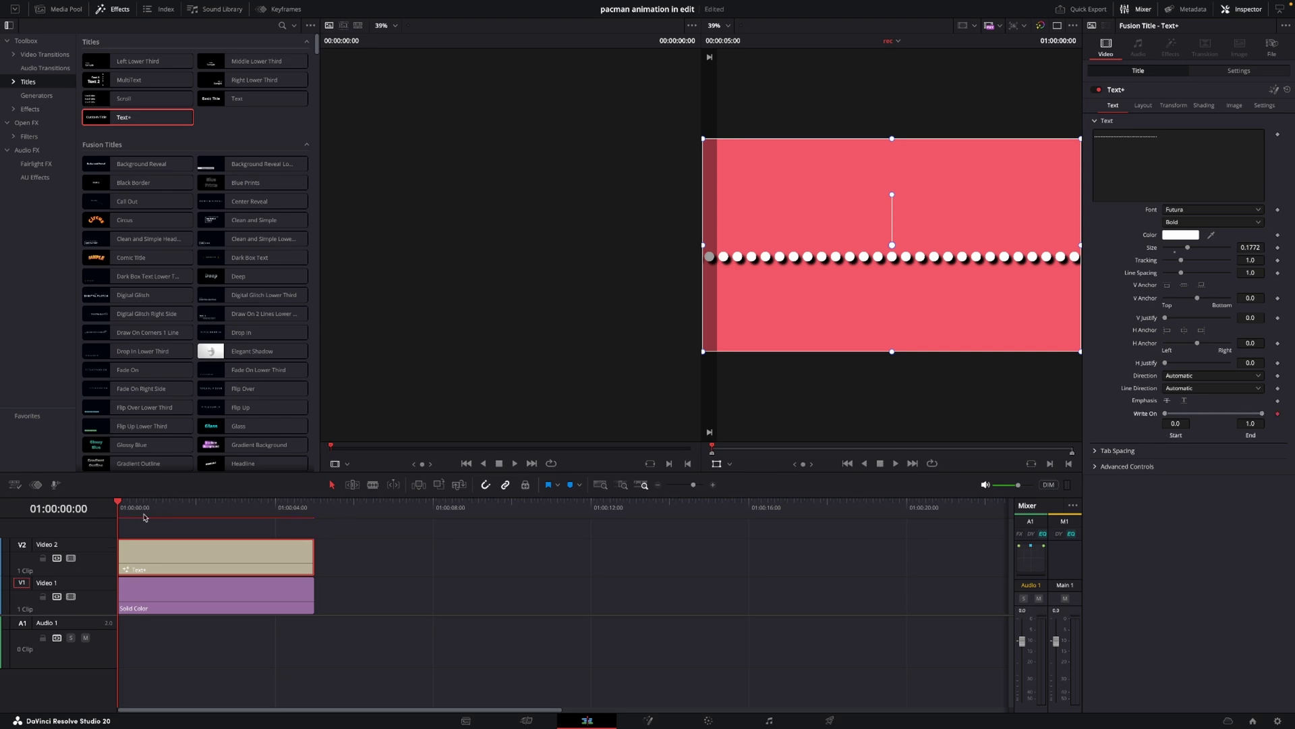
{"action": "left_click_drag", "start_coordinate": [120, 506], "coordinate": [288, 508]}
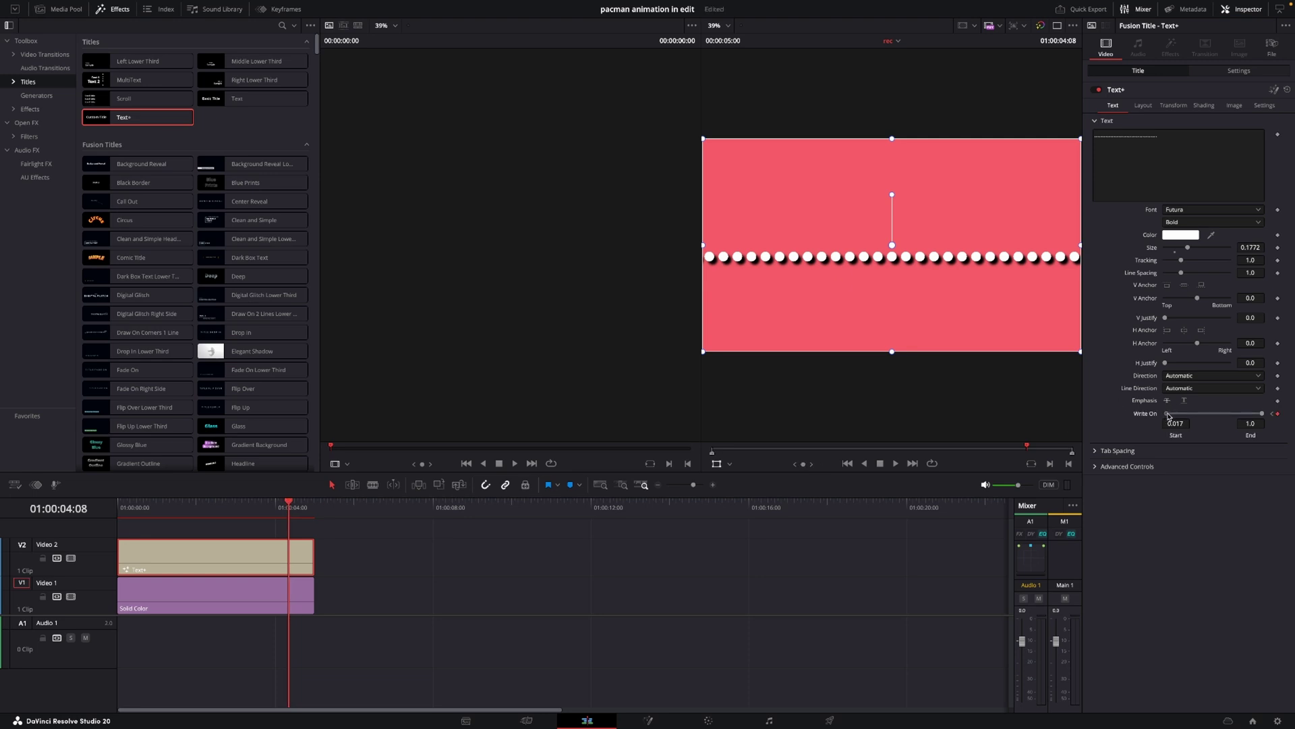
{"action": "left_click_drag", "start_coordinate": [1167, 415], "coordinate": [1242, 418]}
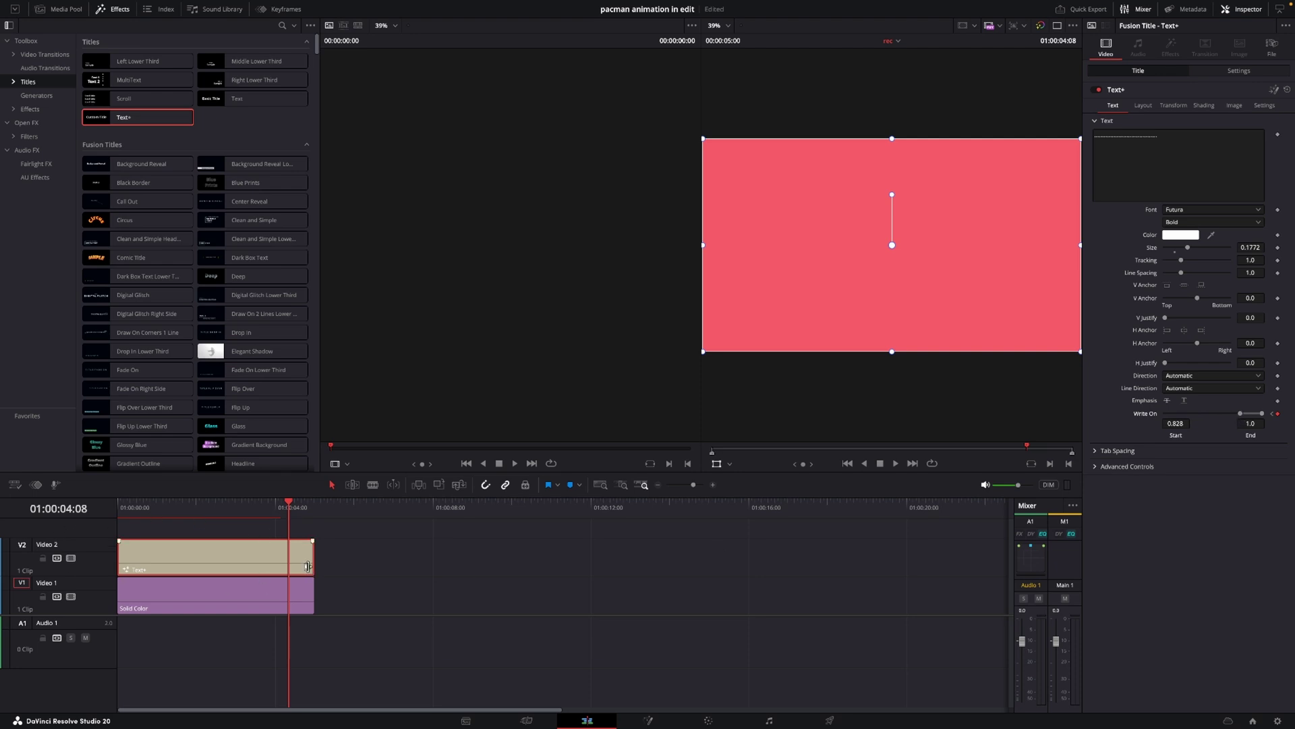
{"action": "left_click_drag", "start_coordinate": [290, 507], "coordinate": [108, 510]}
{"action": "key", "text": "space"}
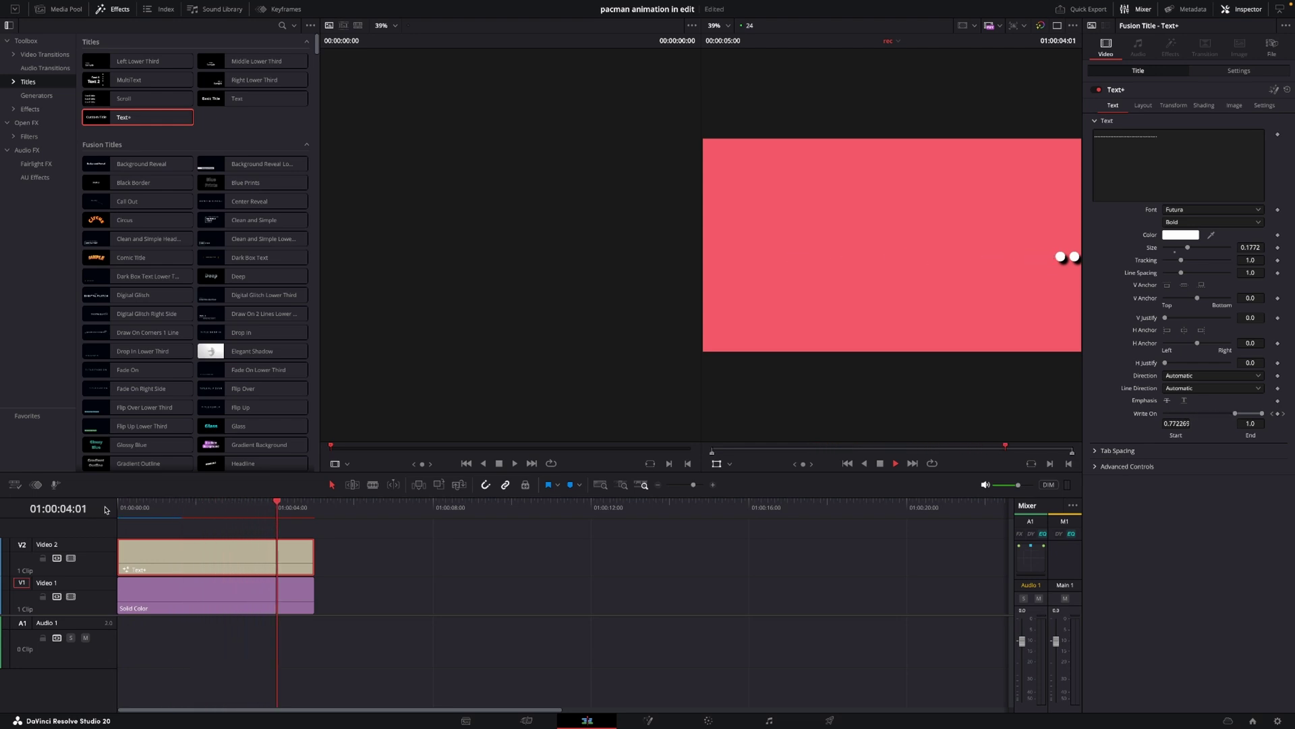
{"action": "key", "text": "space"}
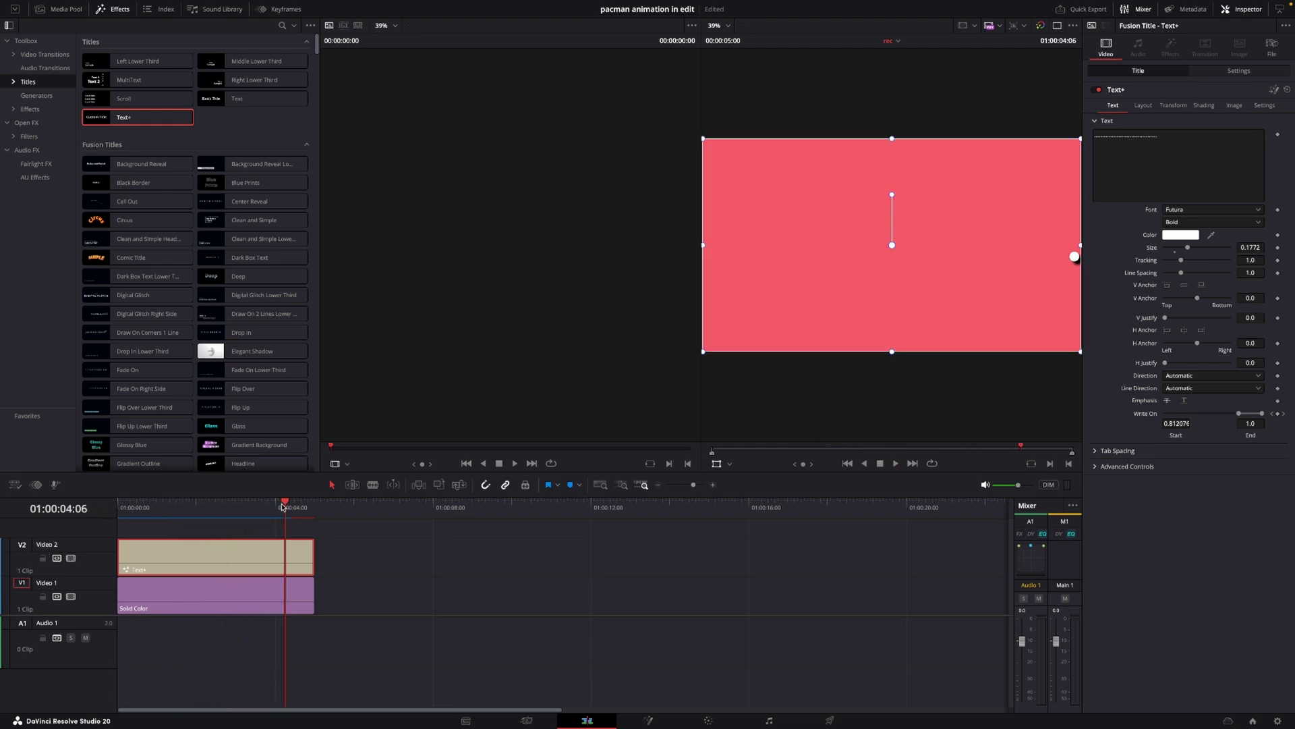
{"action": "left_click_drag", "start_coordinate": [283, 506], "coordinate": [119, 506]}
- Make room above the timeline tracks and add a second Solid Color generator on new track Video 3, past the end of the existing clips
{"action": "left_click_drag", "start_coordinate": [365, 548], "coordinate": [335, 674]}
{"action": "left_click", "coordinate": [353, 595]}
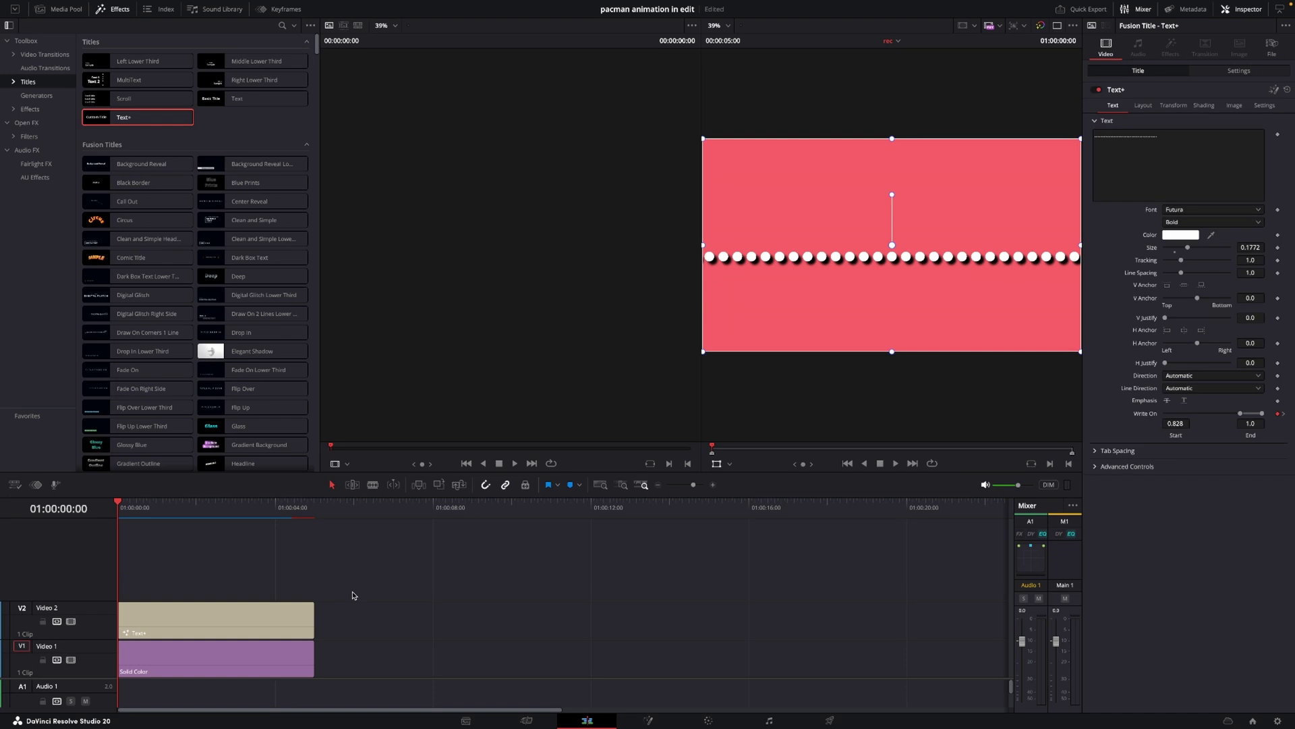
{"action": "left_click", "coordinate": [36, 97]}
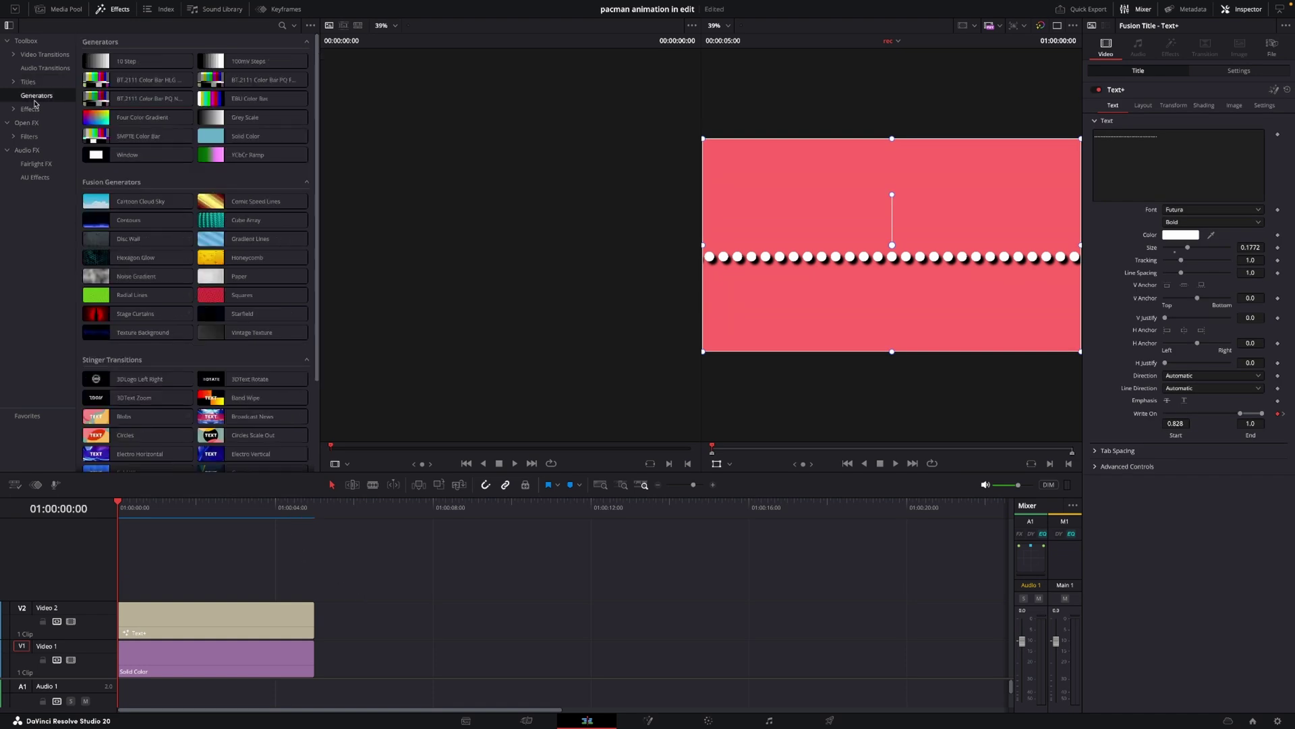
{"action": "left_click_drag", "start_coordinate": [209, 135], "coordinate": [346, 575]}
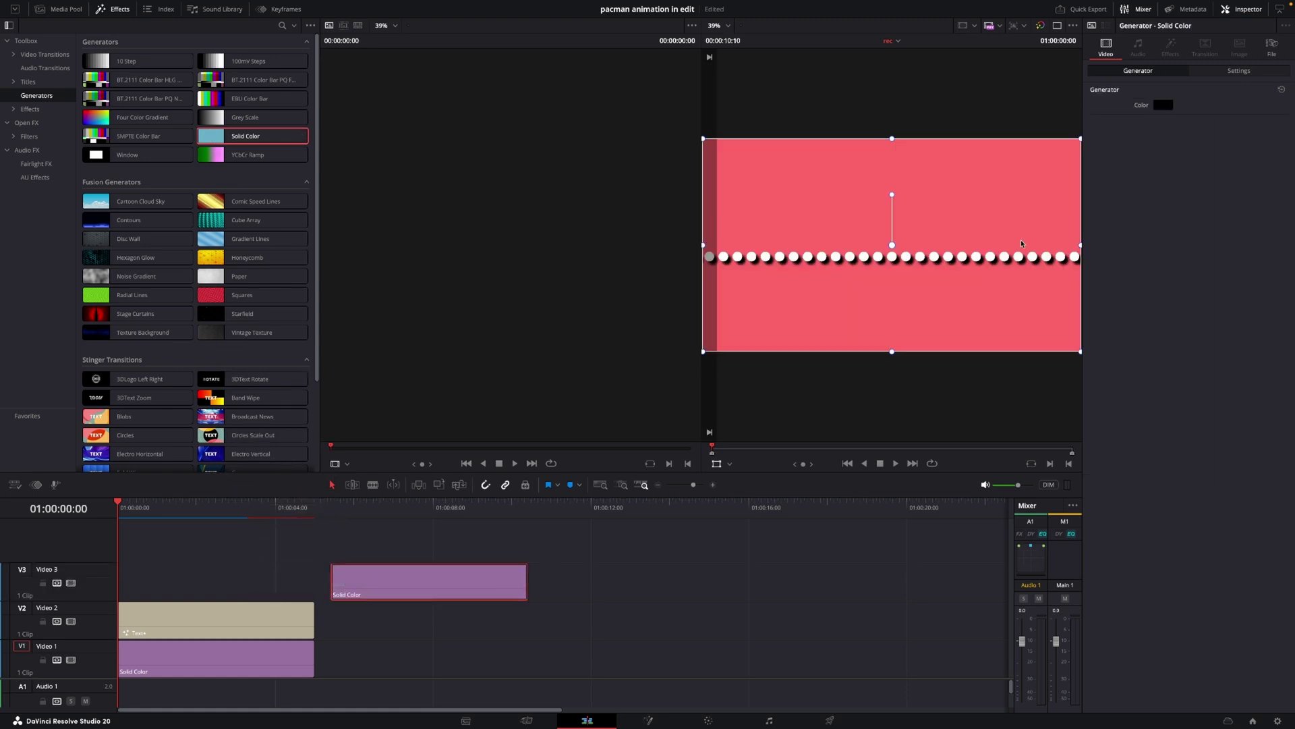
- Set the Video 3 Solid Color clip to orange FF9900 and add another Solid Color generator after it on Video 4
{"action": "left_click", "coordinate": [1164, 106]}
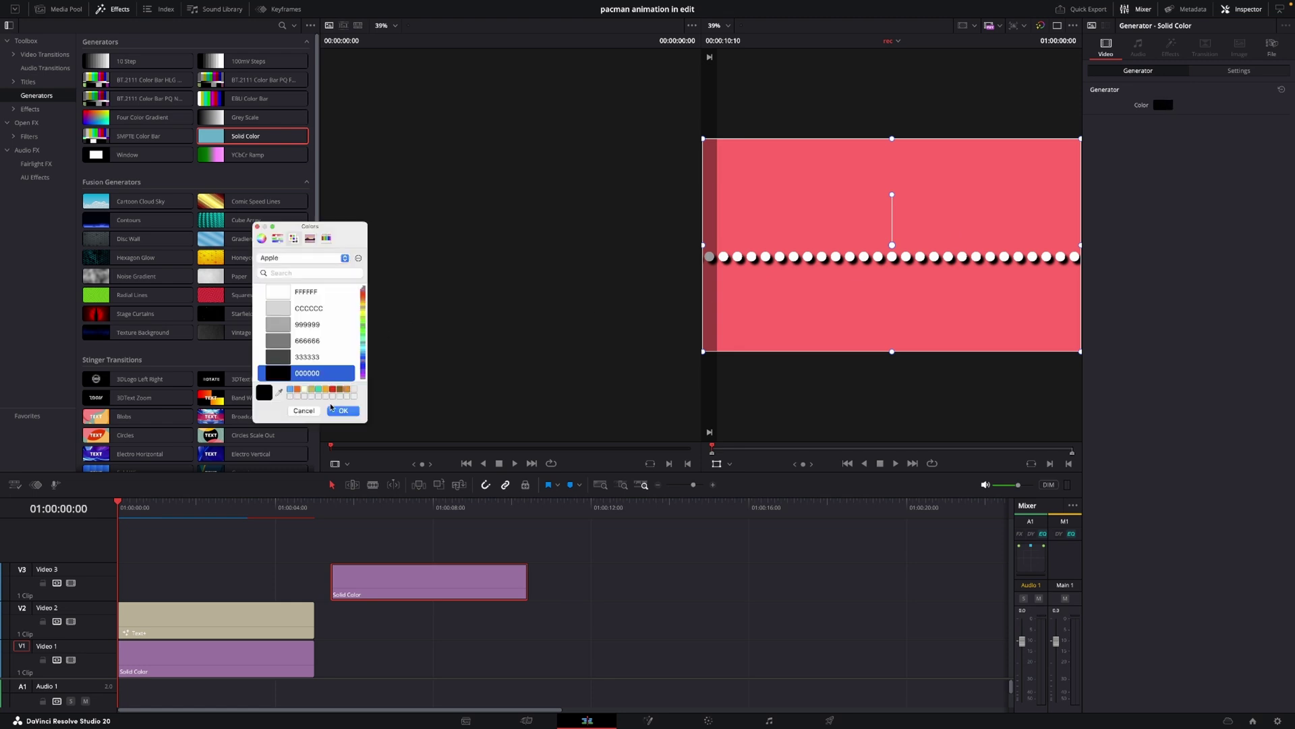
{"action": "left_click", "coordinate": [326, 390]}
{"action": "left_click", "coordinate": [282, 344]}
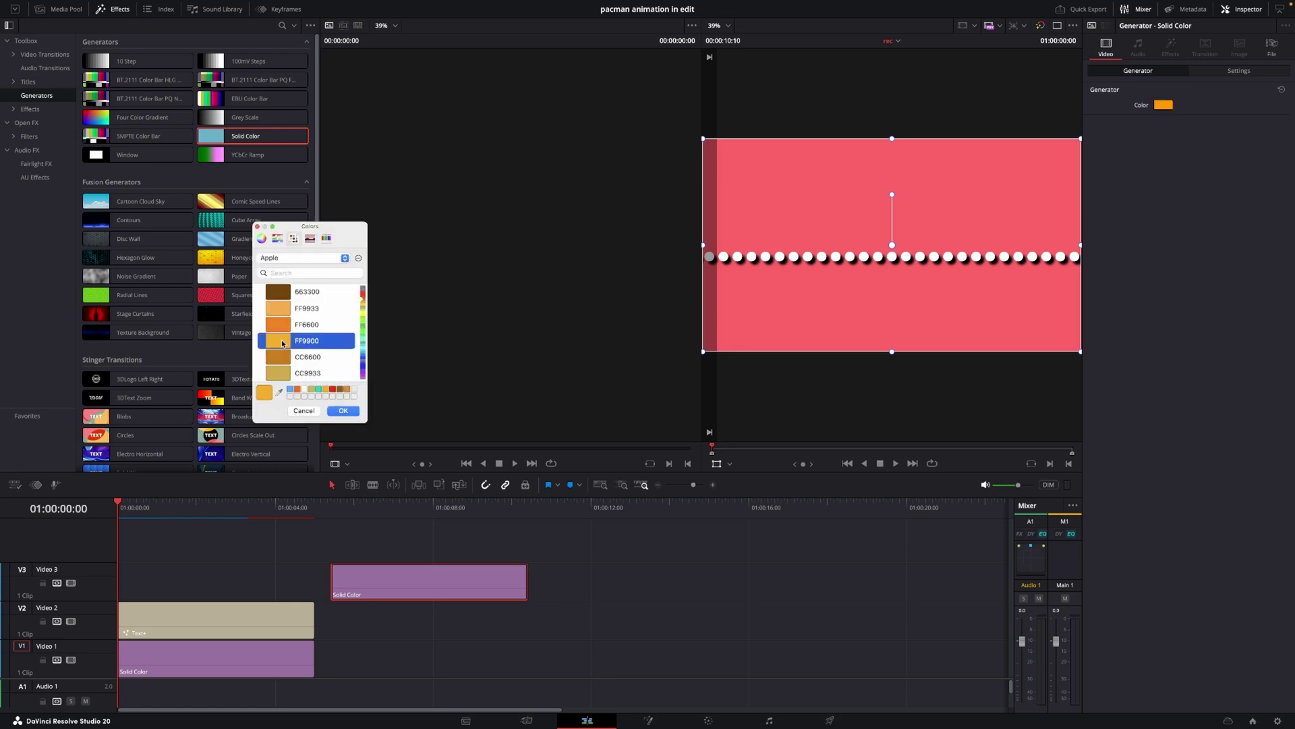
{"action": "left_click", "coordinate": [347, 412]}
{"action": "left_click", "coordinate": [414, 512]}
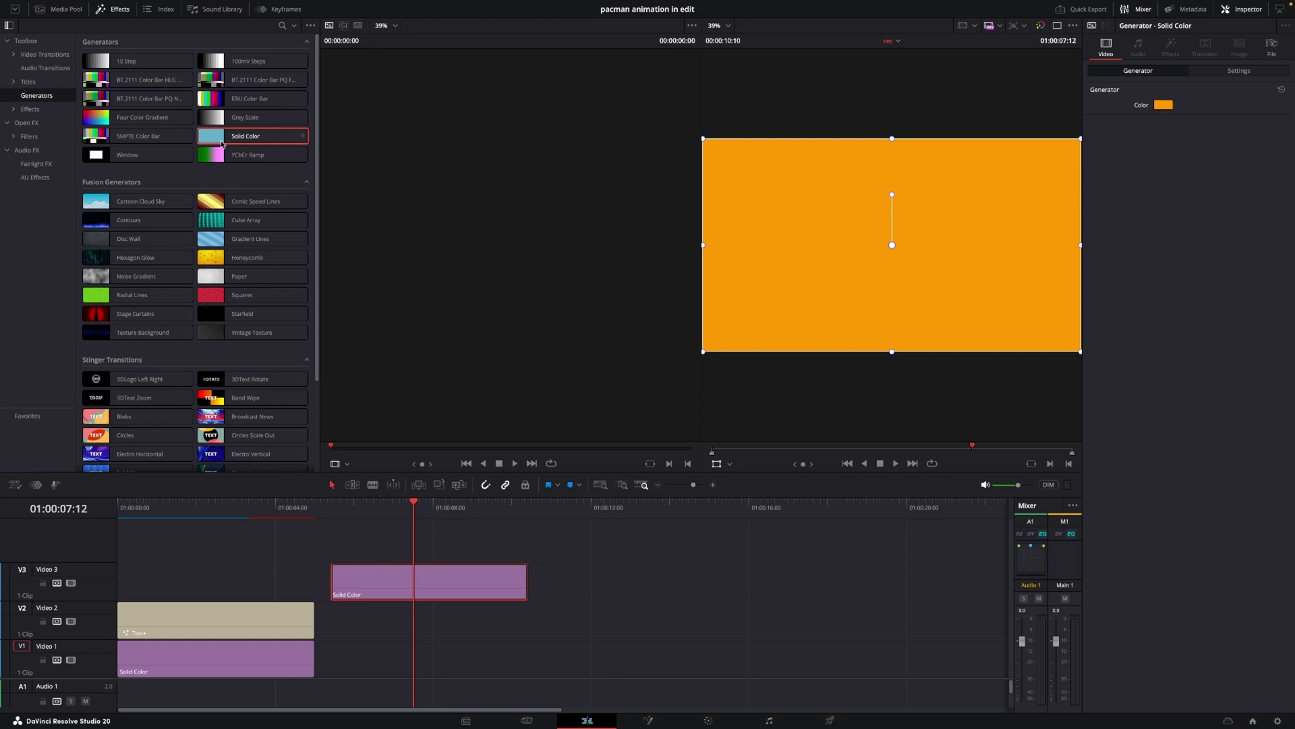
{"action": "left_click_drag", "start_coordinate": [216, 139], "coordinate": [541, 556]}
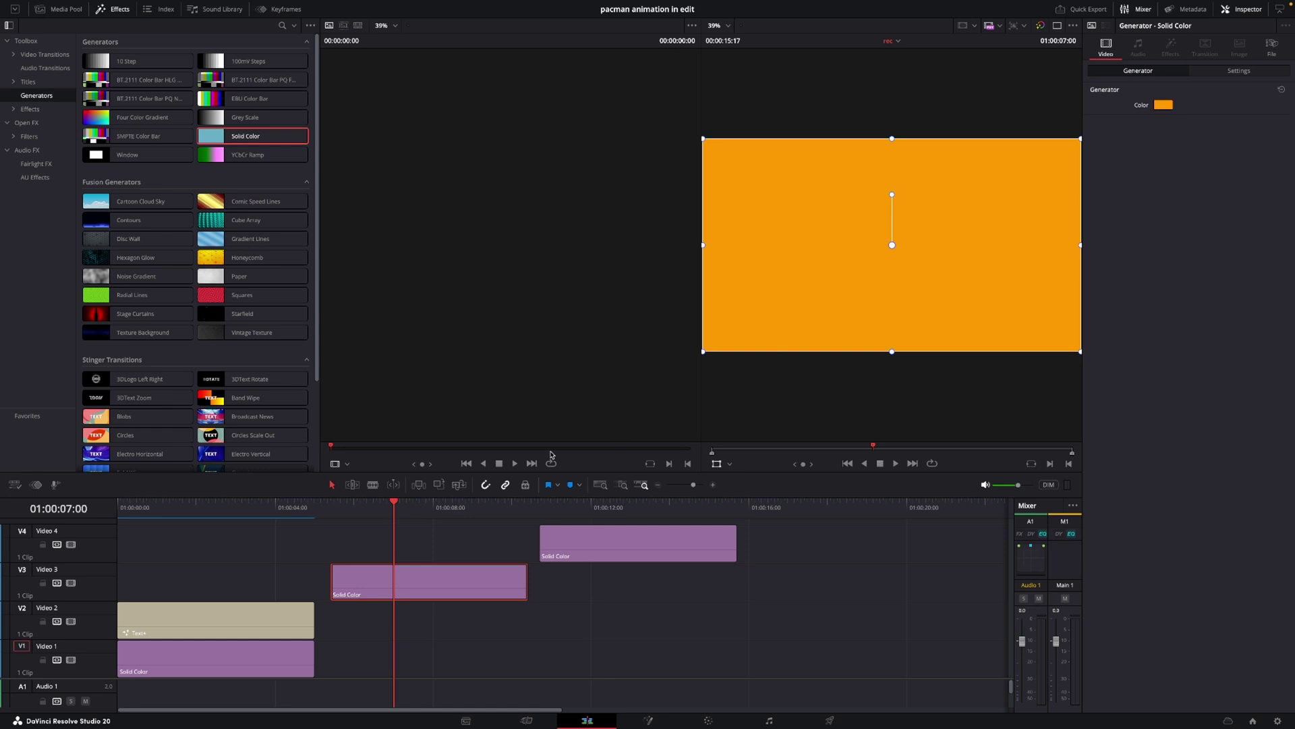
- Convert the orange Solid Color clip on Video 3 into a compound clip named pac1
{"action": "right_click", "coordinate": [430, 584]}
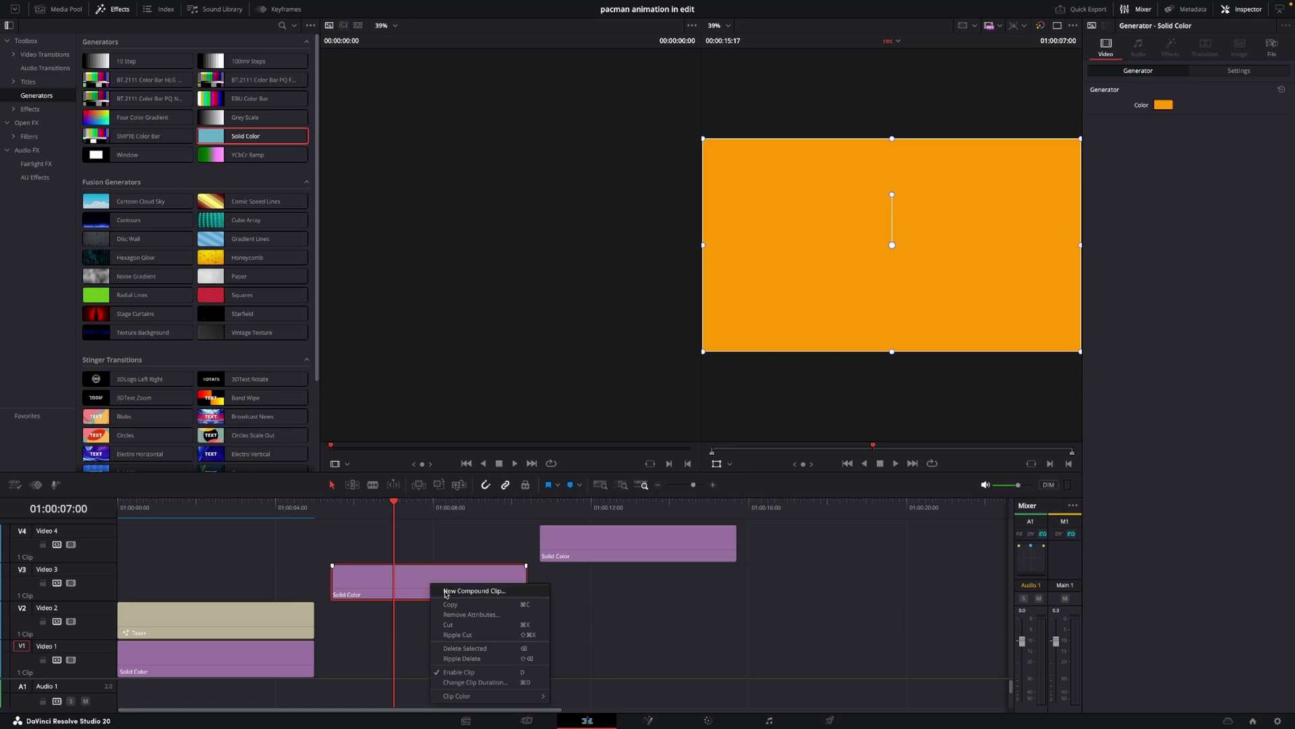
{"action": "left_click", "coordinate": [445, 591]}
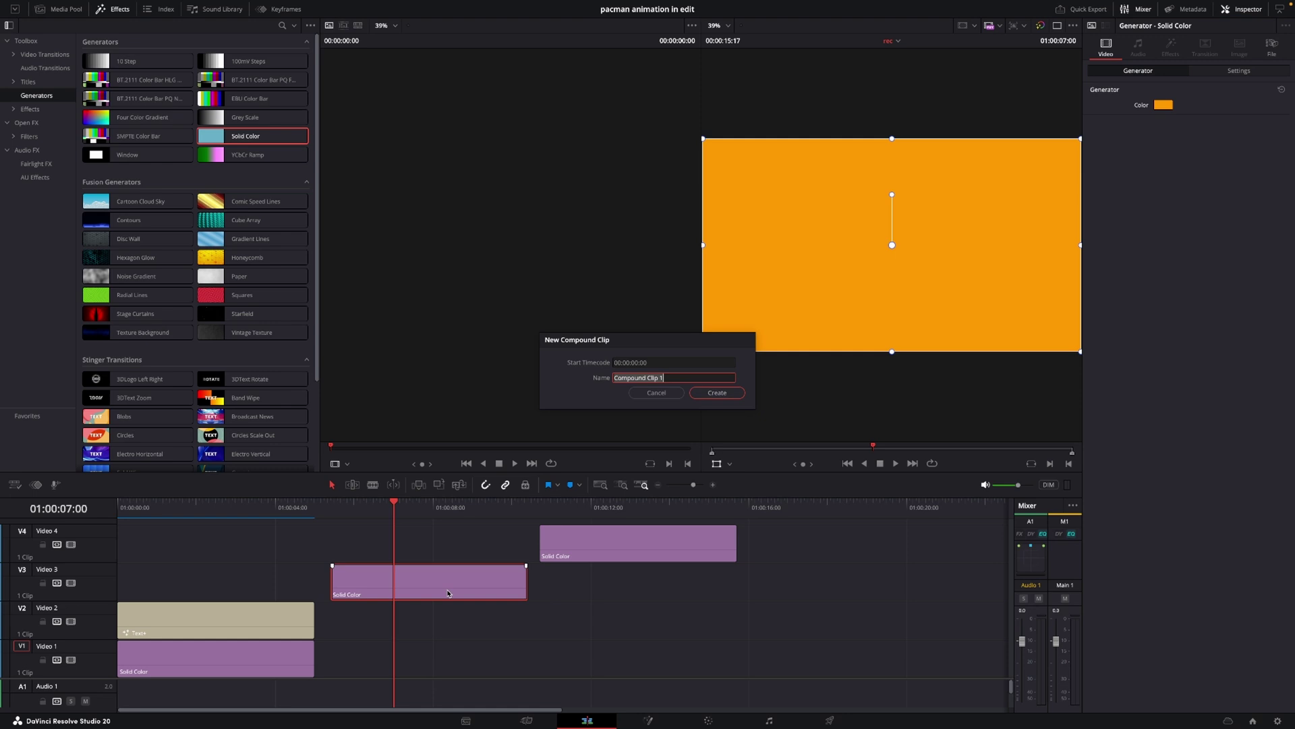
{"action": "key", "text": "BackSpace"}
{"action": "key", "text": "Return"}
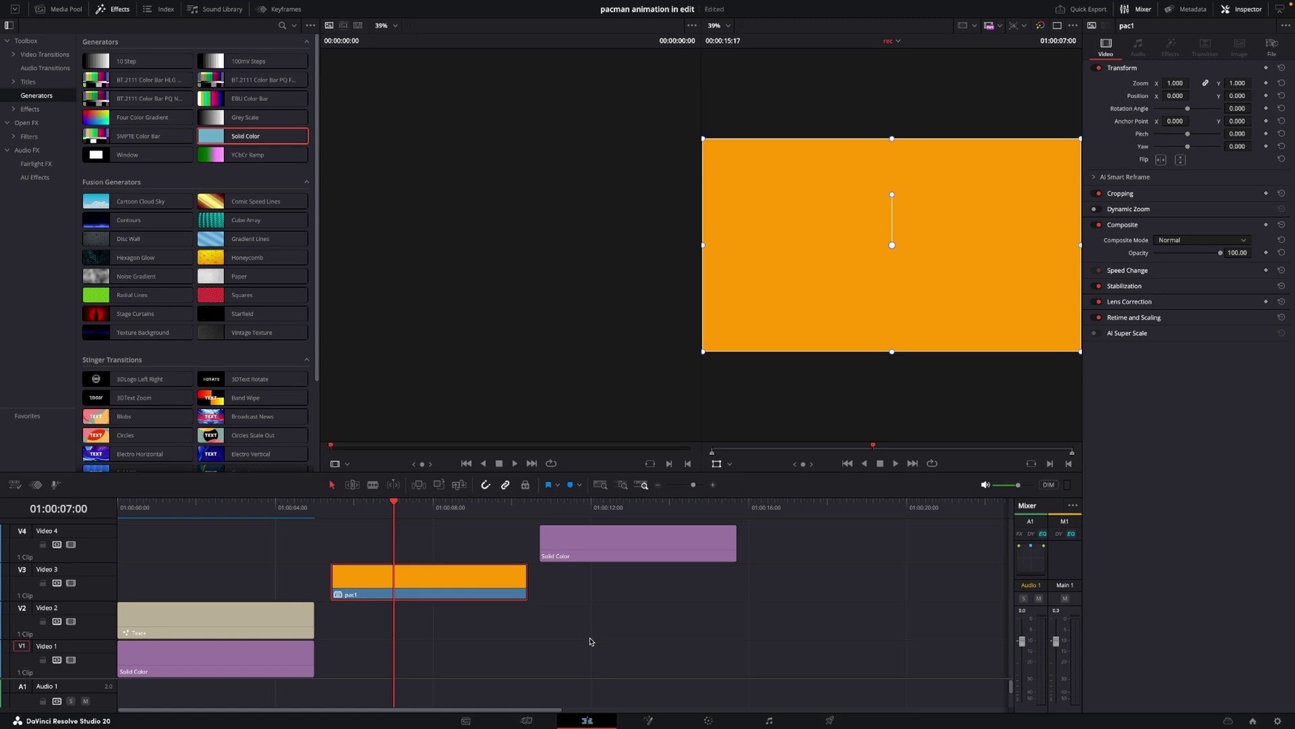
- On the Color page, mask pac1 with a circle window at Soft 1 0.00 and route the node's mask to a new alpha output
{"action": "left_click", "coordinate": [702, 723]}
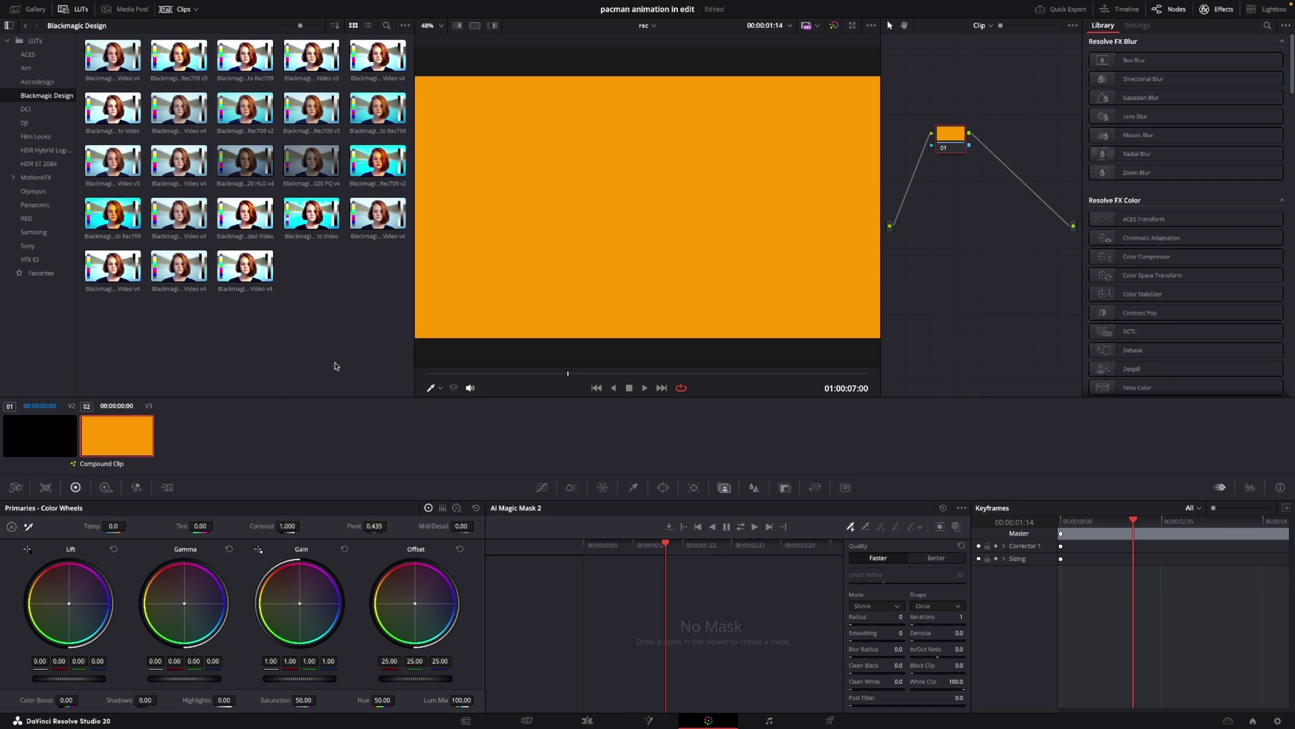
{"action": "left_click", "coordinate": [664, 488]}
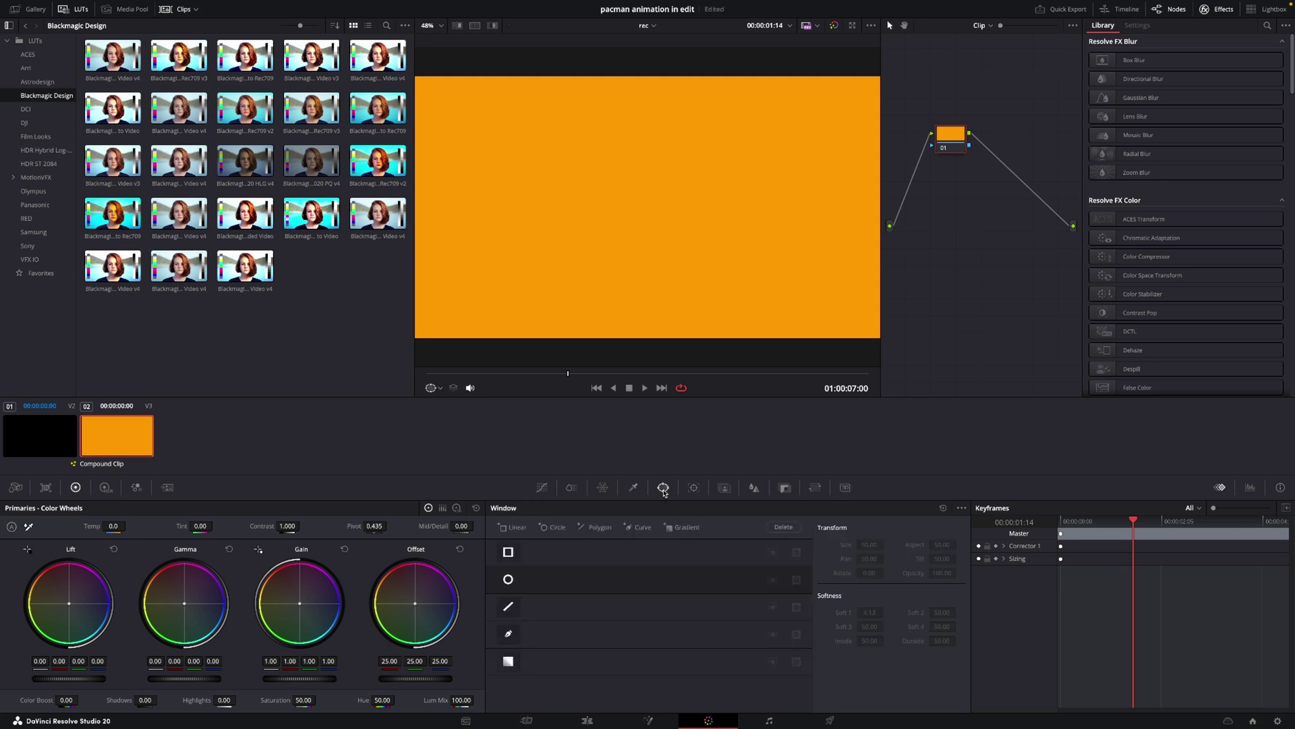
{"action": "left_click", "coordinate": [508, 582]}
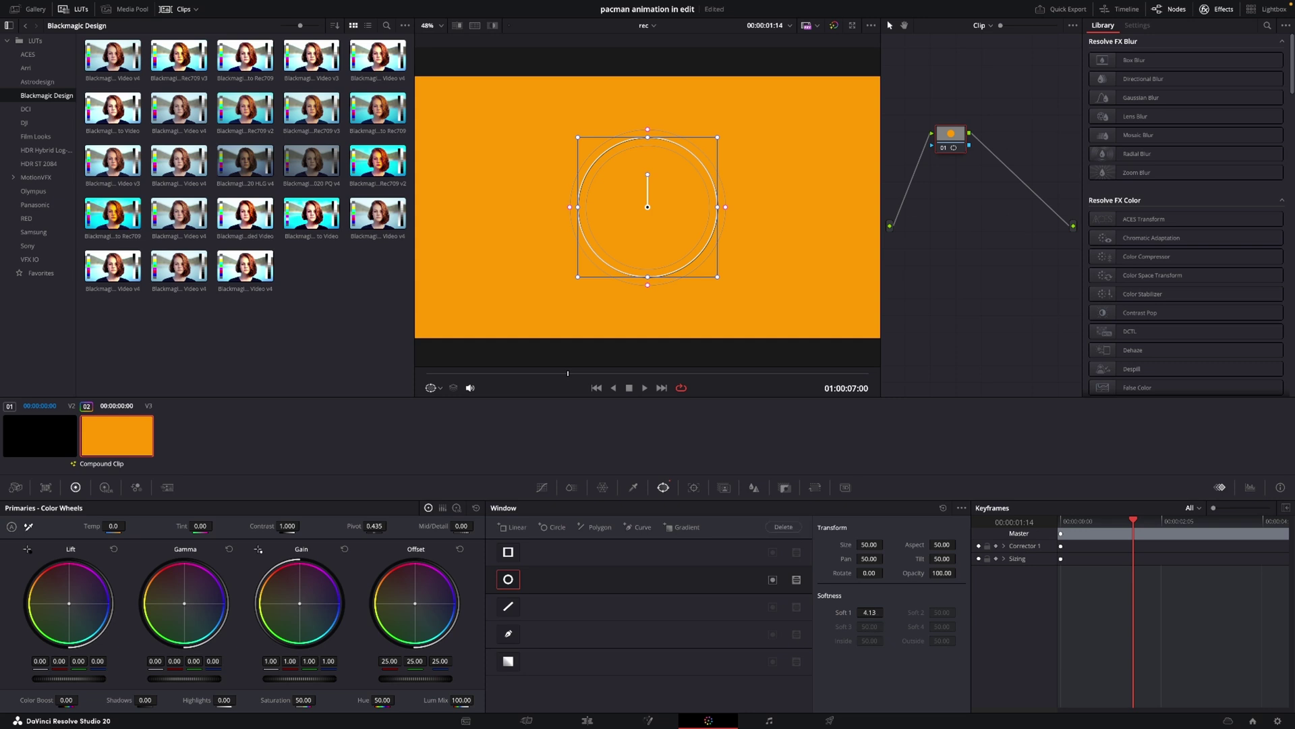
{"action": "left_click_drag", "start_coordinate": [870, 612], "coordinate": [836, 612]}
{"action": "right_click", "coordinate": [961, 228]}
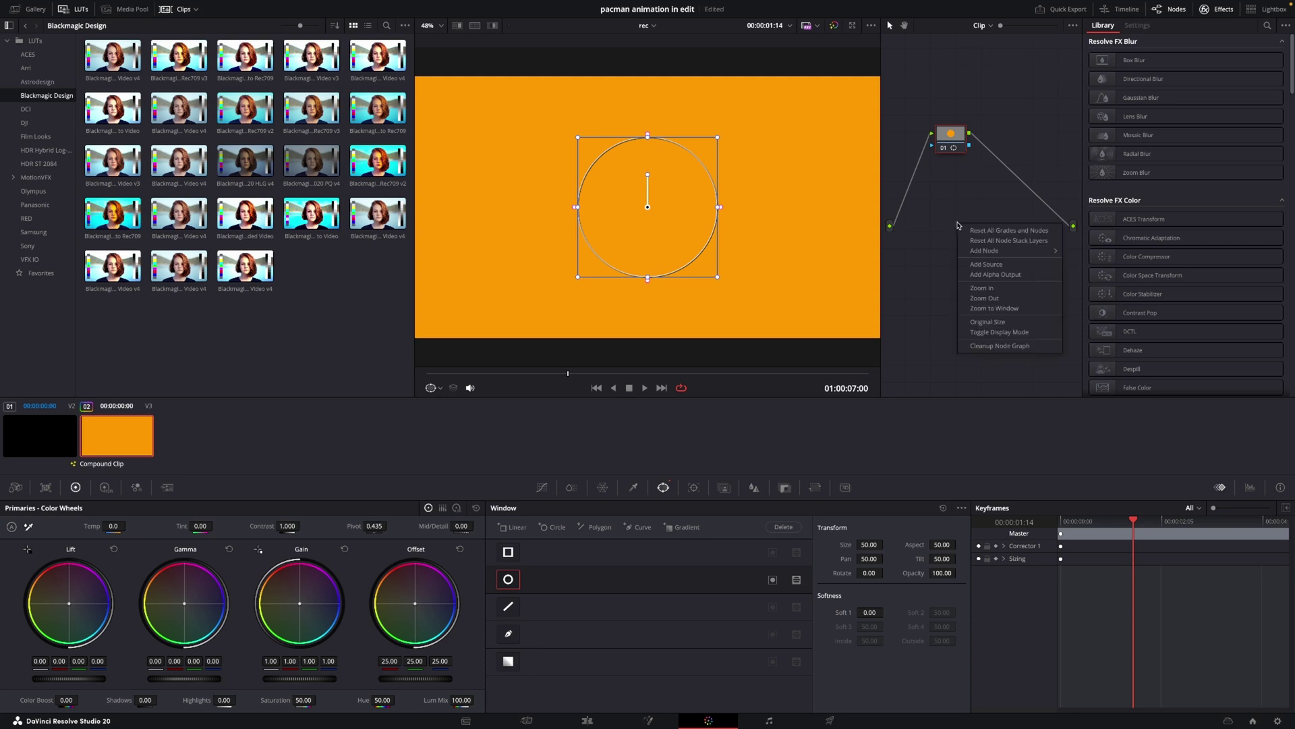
{"action": "left_click", "coordinate": [979, 275]}
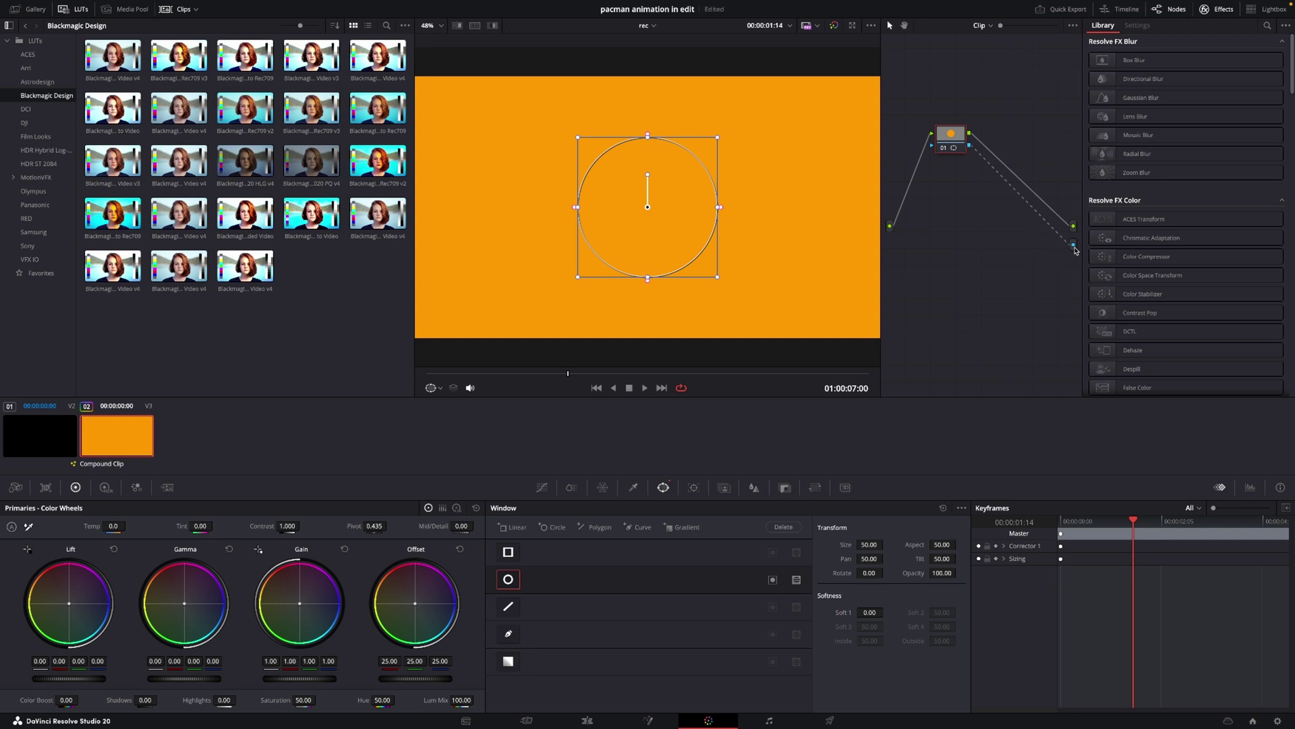
{"action": "left_click_drag", "start_coordinate": [1074, 248], "coordinate": [1073, 245]}
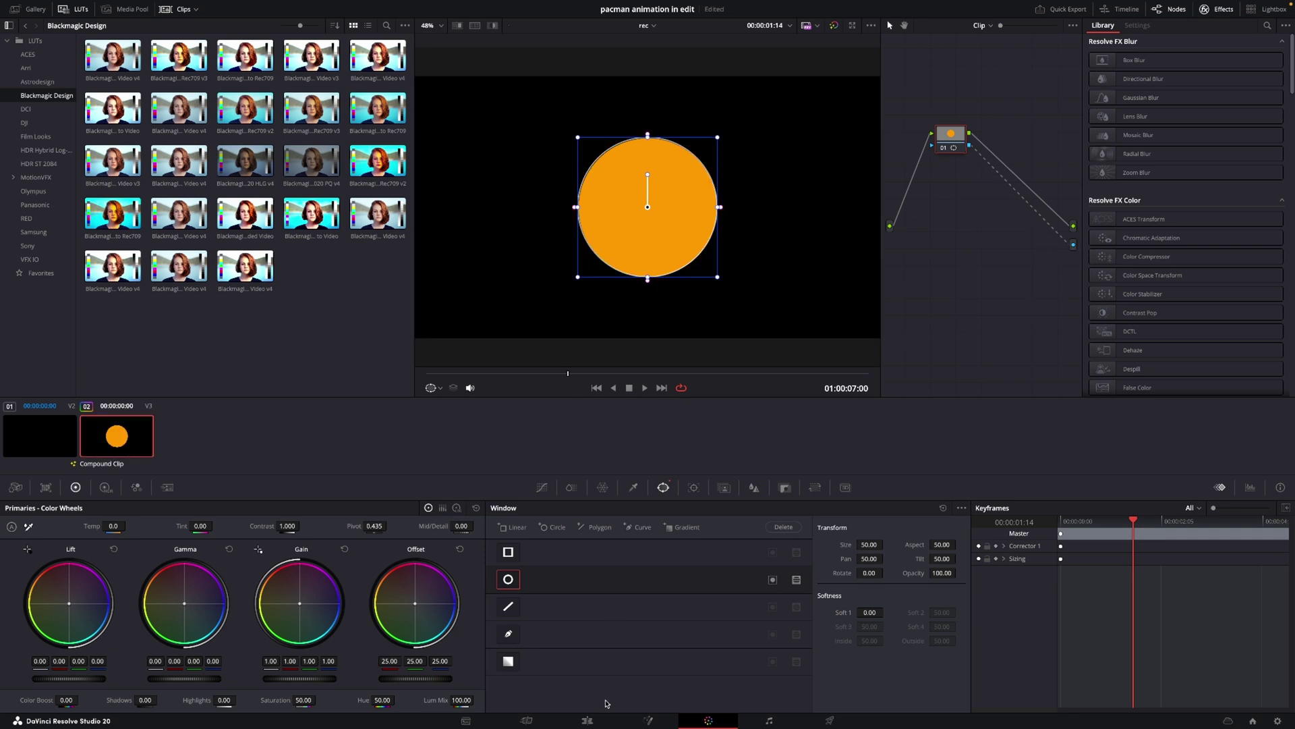
- Back on the Edit page, move pac1 on Video 3 and the Solid Color clip on Video 4 to the start of the timeline
{"action": "left_click", "coordinate": [587, 719]}
{"action": "left_click_drag", "start_coordinate": [457, 587], "coordinate": [243, 572]}
{"action": "mouse_move", "coordinate": [243, 515]}
{"action": "left_mouse_down"}
{"action": "mouse_move", "coordinate": [208, 515]}
{"action": "mouse_move", "coordinate": [243, 514]}
{"action": "left_mouse_up"}
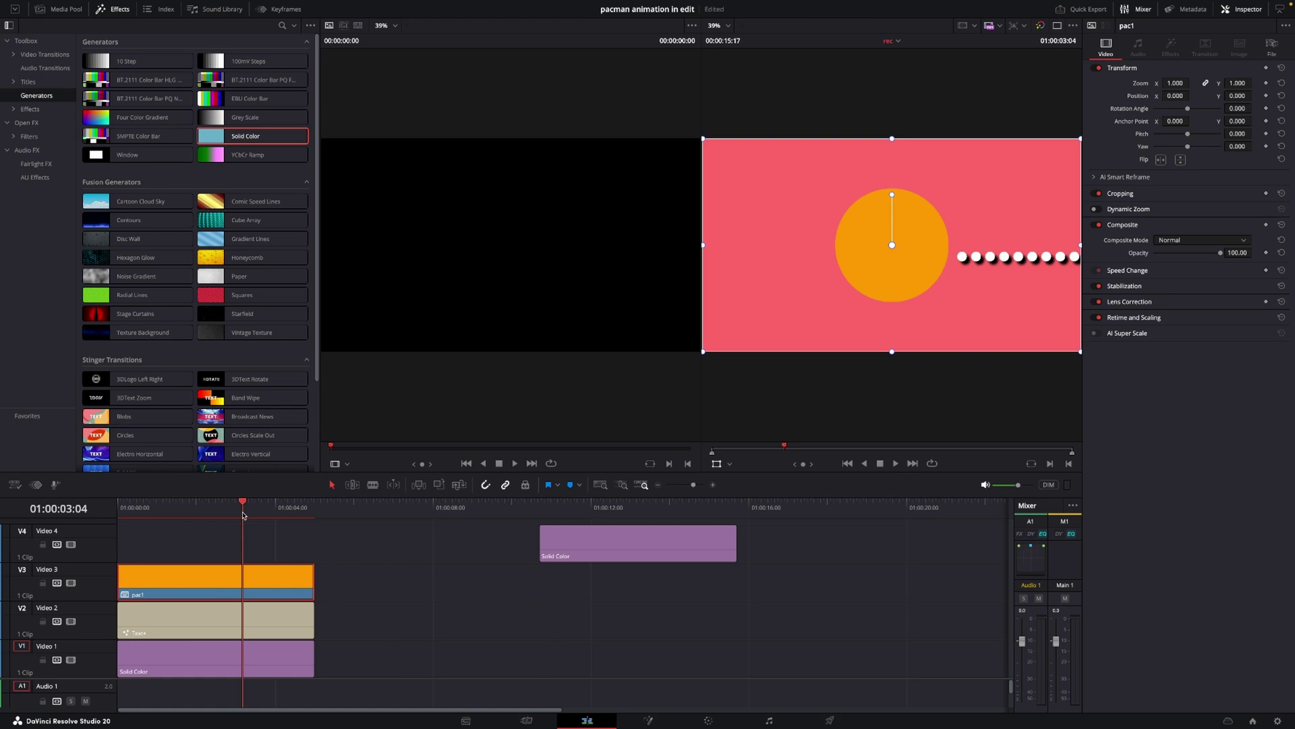
{"action": "left_click", "coordinate": [544, 544]}
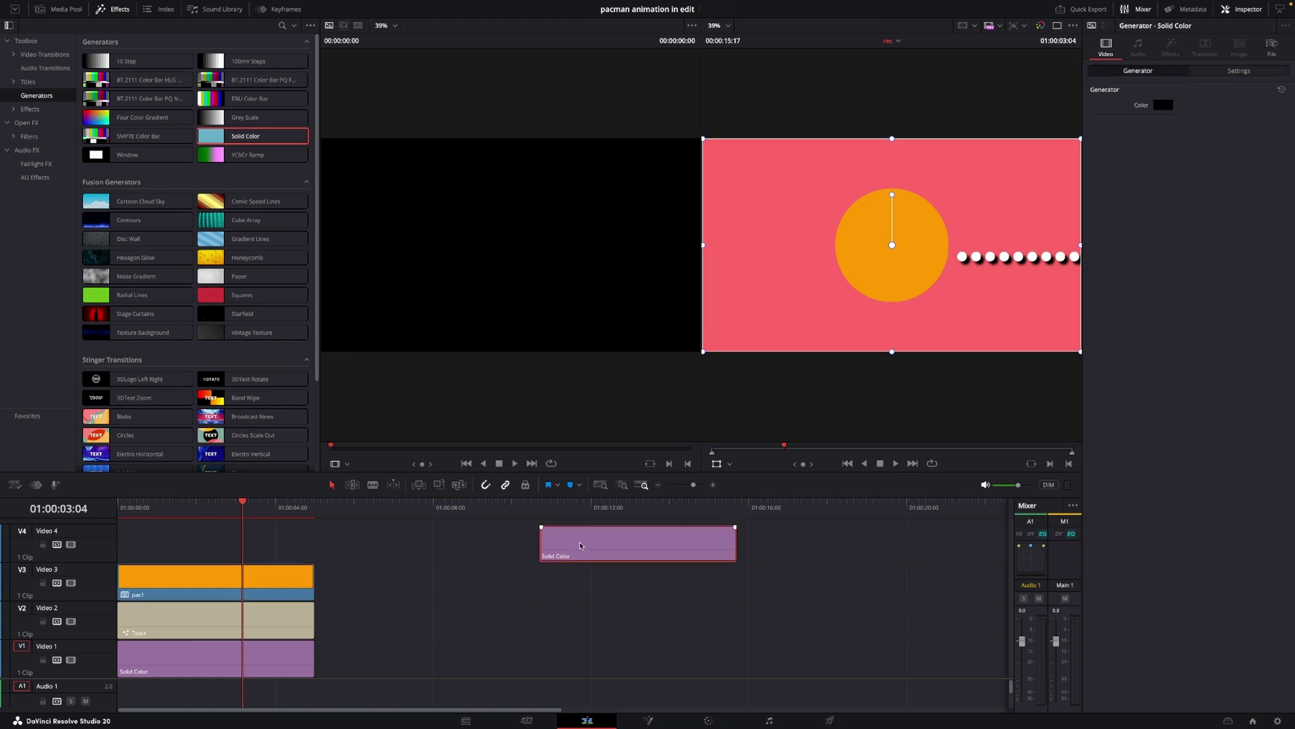
{"action": "left_click_drag", "start_coordinate": [581, 545], "coordinate": [158, 545]}
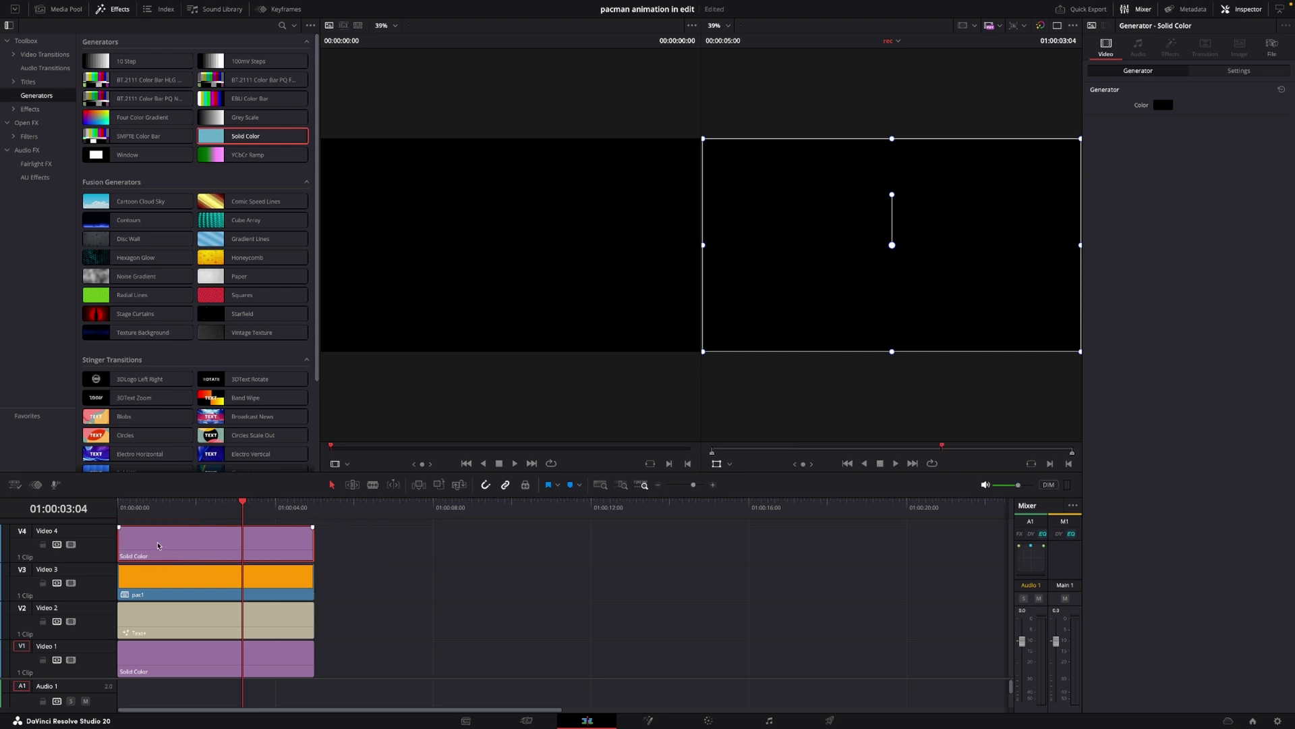
- Convert the Solid Color clip on Video 4 into a compound clip named pac eye
{"action": "right_click", "coordinate": [158, 545]}
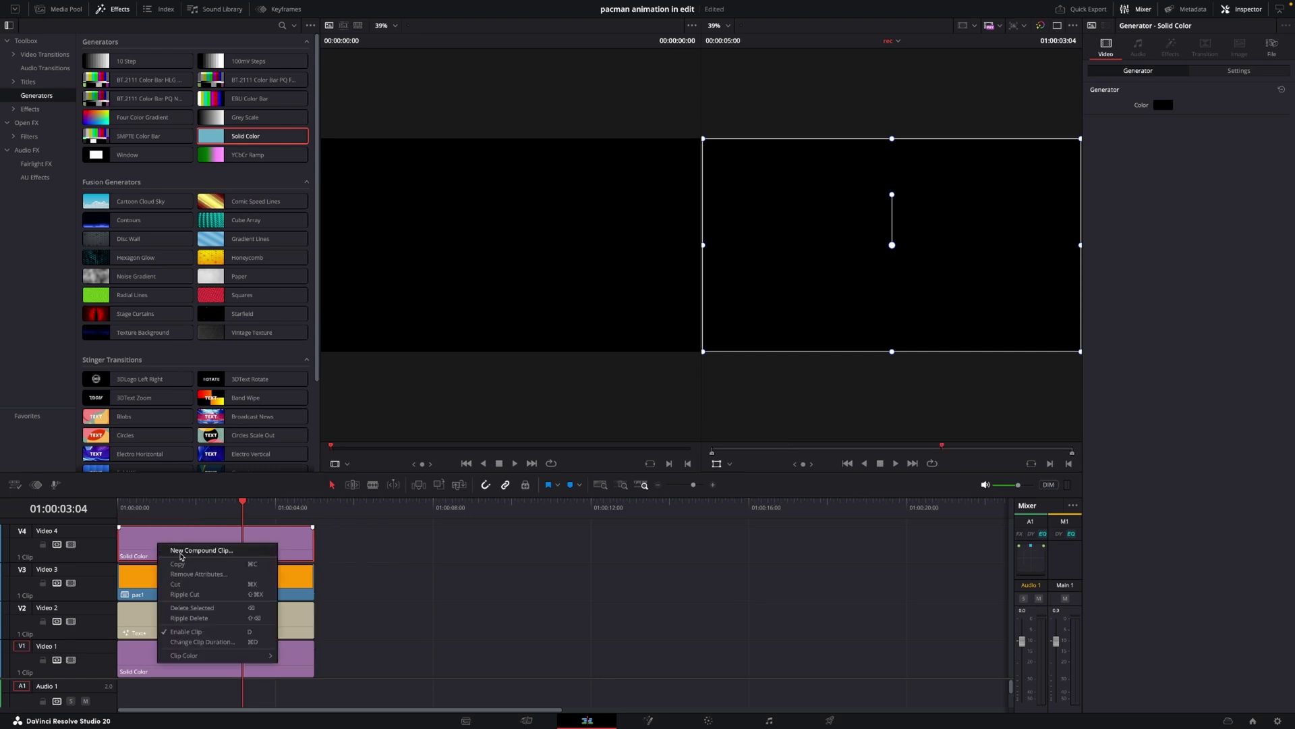
{"action": "left_click", "coordinate": [181, 550]}
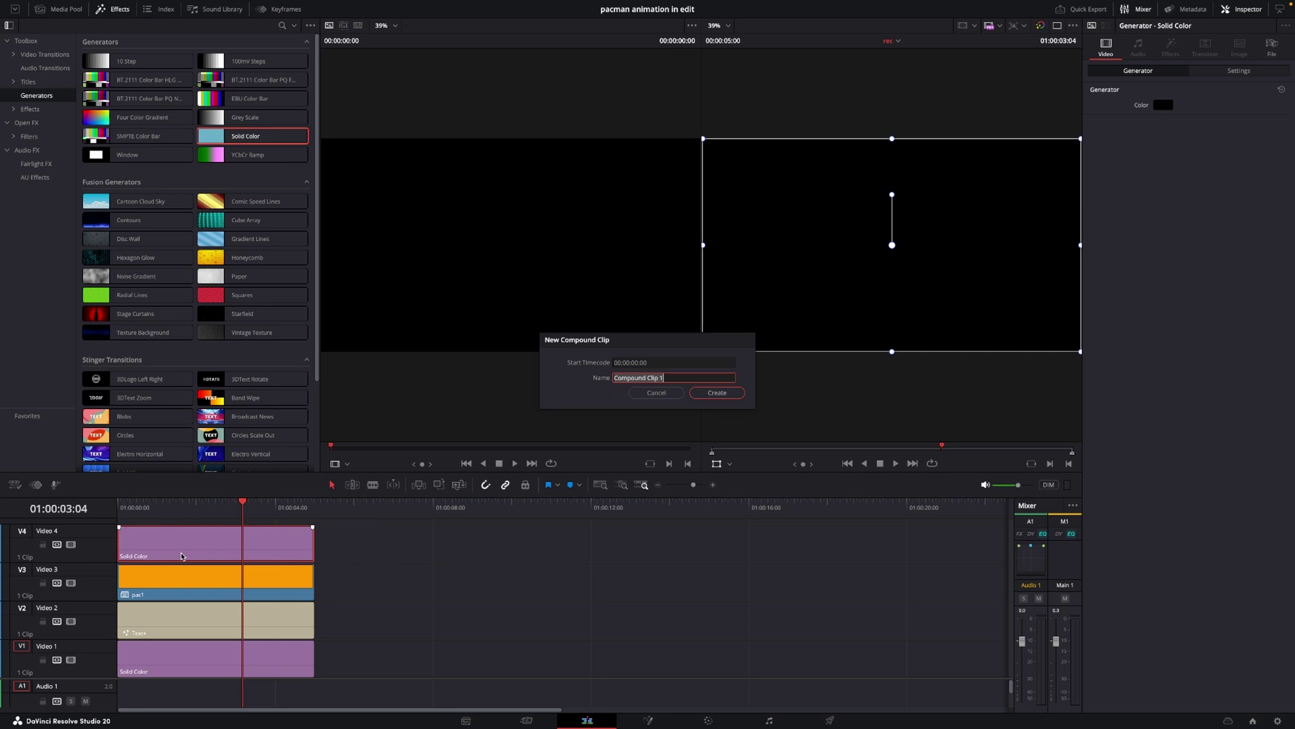
{"action": "key", "text": "BackSpace"}
{"action": "type", "text": "pac eye"}
{"action": "key", "text": "Return"}
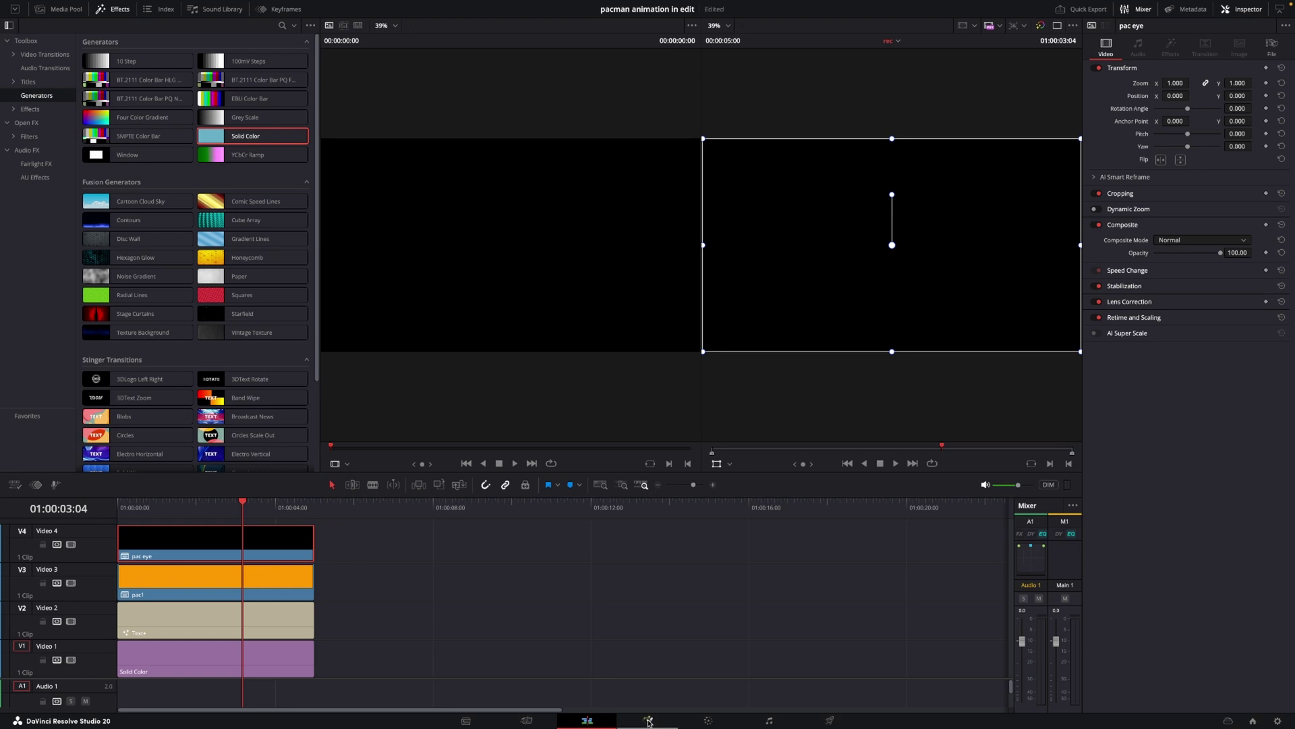
- On the Color page, give pac eye a circle window at Soft 1 0.00 and connect its mask to a new alpha output
{"action": "left_click", "coordinate": [708, 721]}
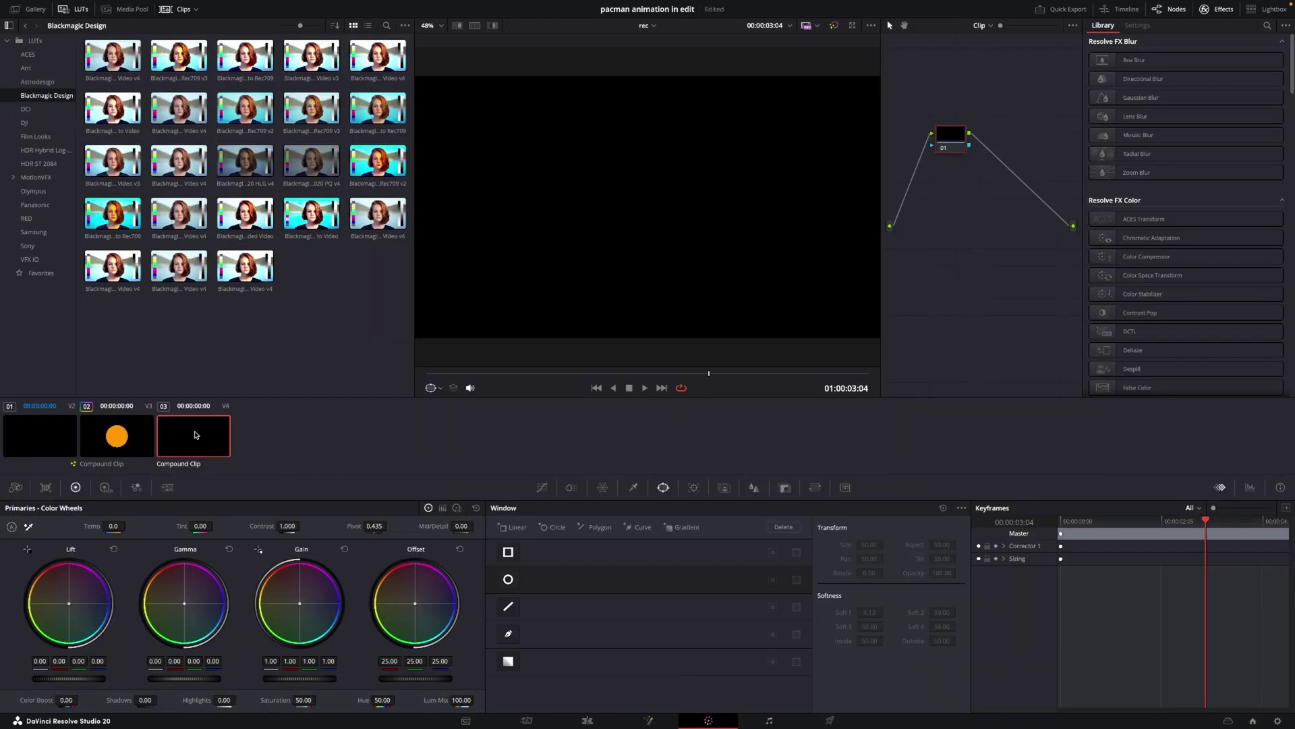
{"action": "left_click", "coordinate": [506, 579]}
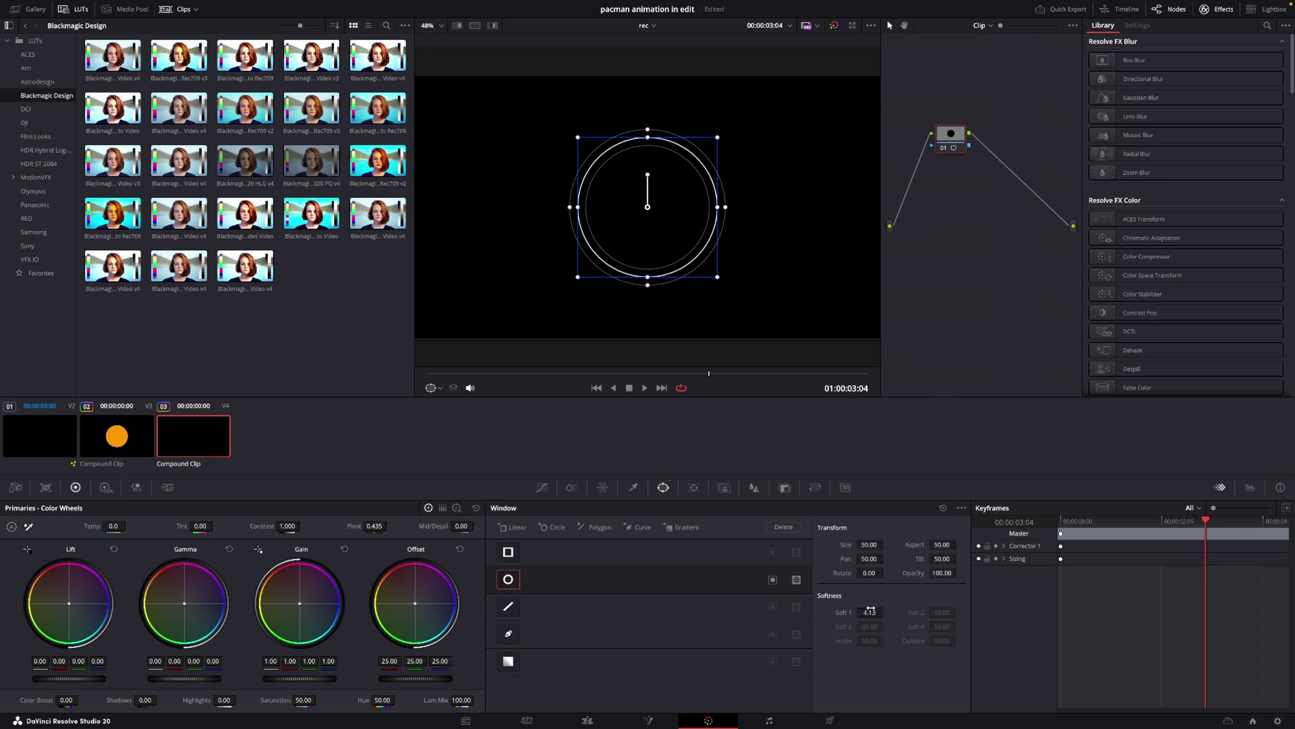
{"action": "left_click_drag", "start_coordinate": [869, 612], "coordinate": [887, 614]}
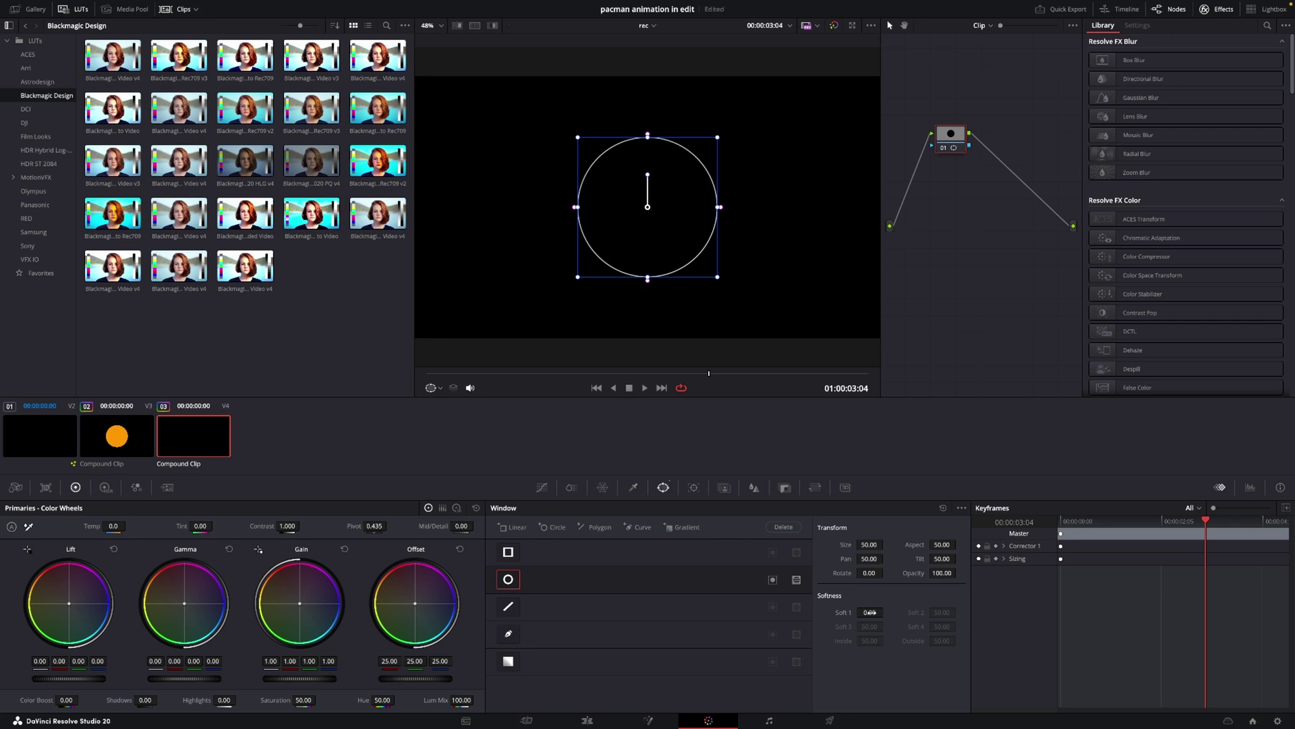
{"action": "right_click", "coordinate": [962, 260]}
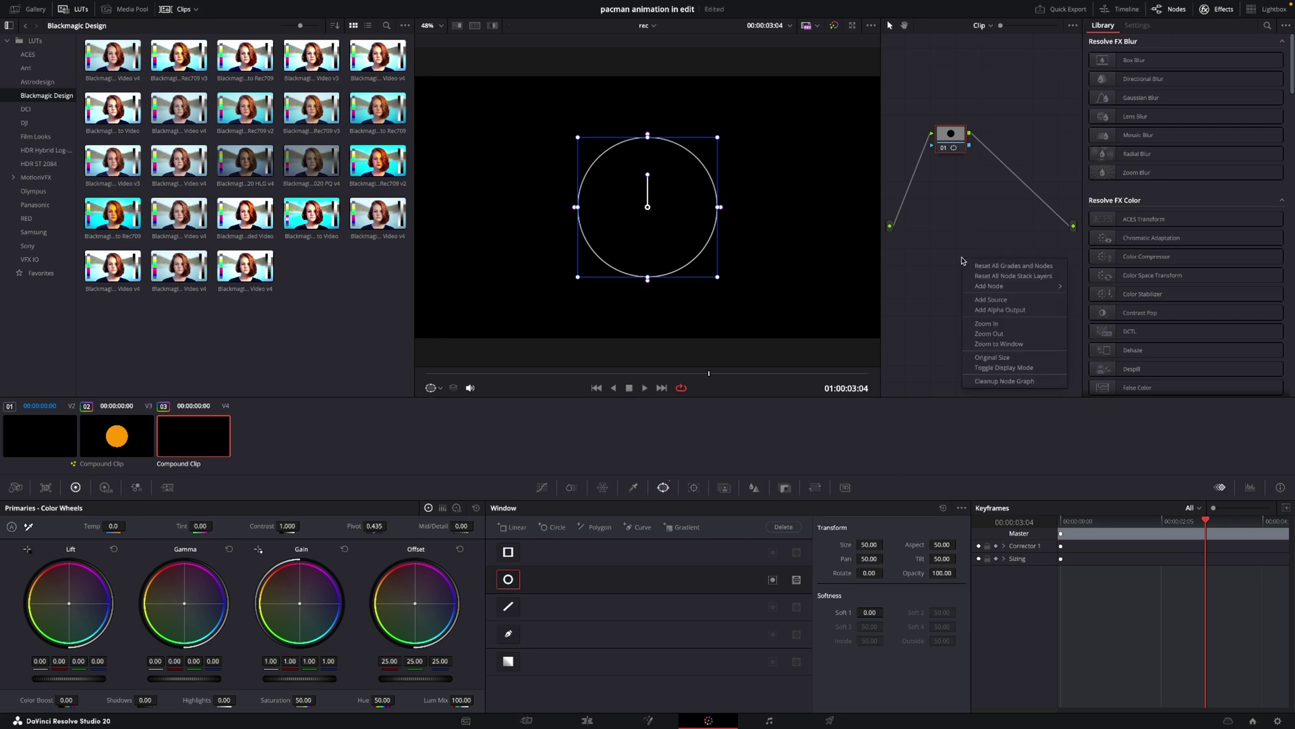
{"action": "left_click", "coordinate": [1000, 309]}
{"action": "left_click_drag", "start_coordinate": [972, 147], "coordinate": [1073, 245]}
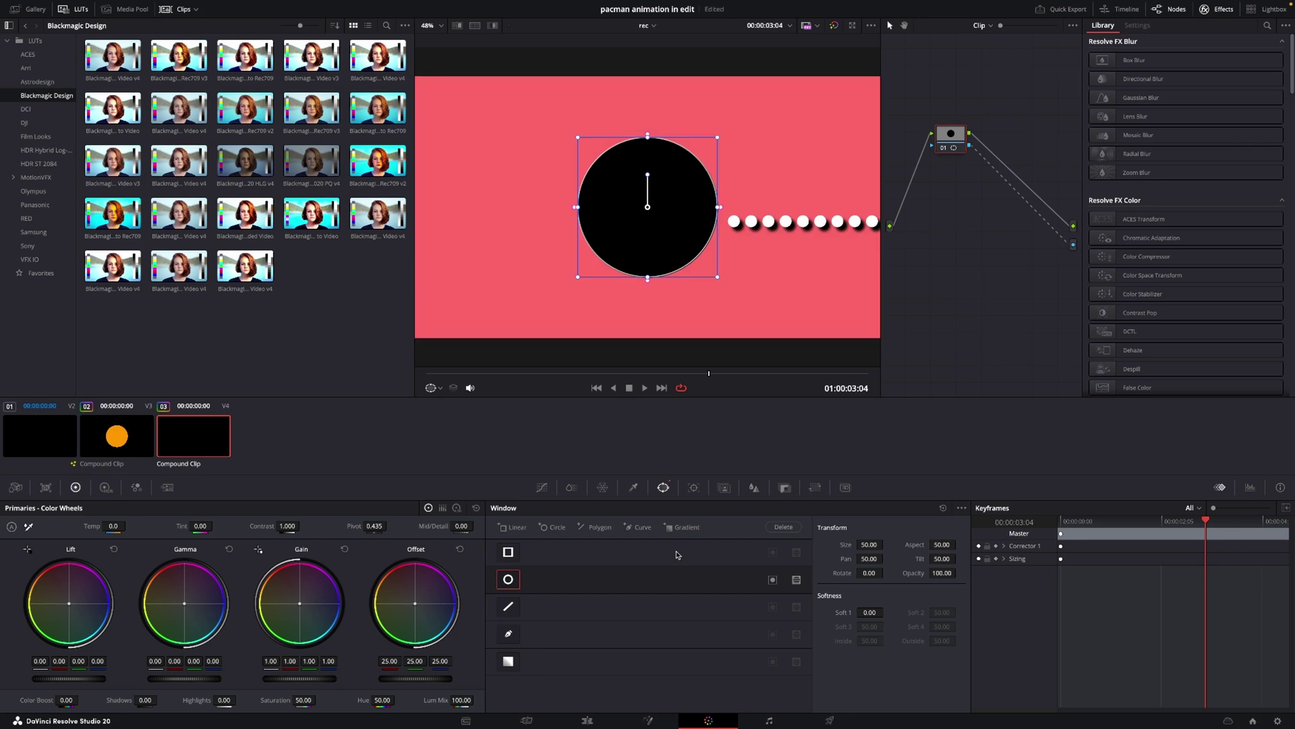
- On the Edit page, set the pac eye clip's zoom to 0.120 and place it at about X 318, Y 236 as the eye
{"action": "left_click", "coordinate": [587, 720]}
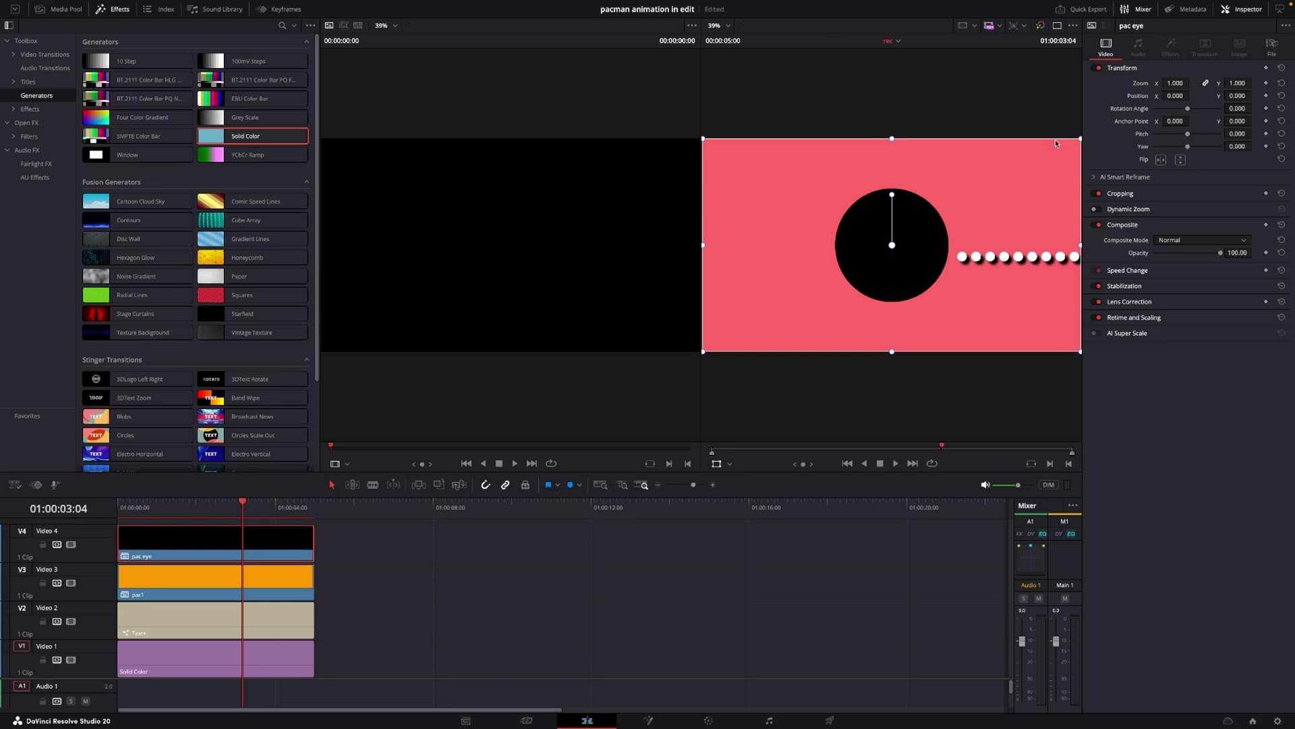
{"action": "left_click_drag", "start_coordinate": [1175, 83], "coordinate": [1115, 83]}
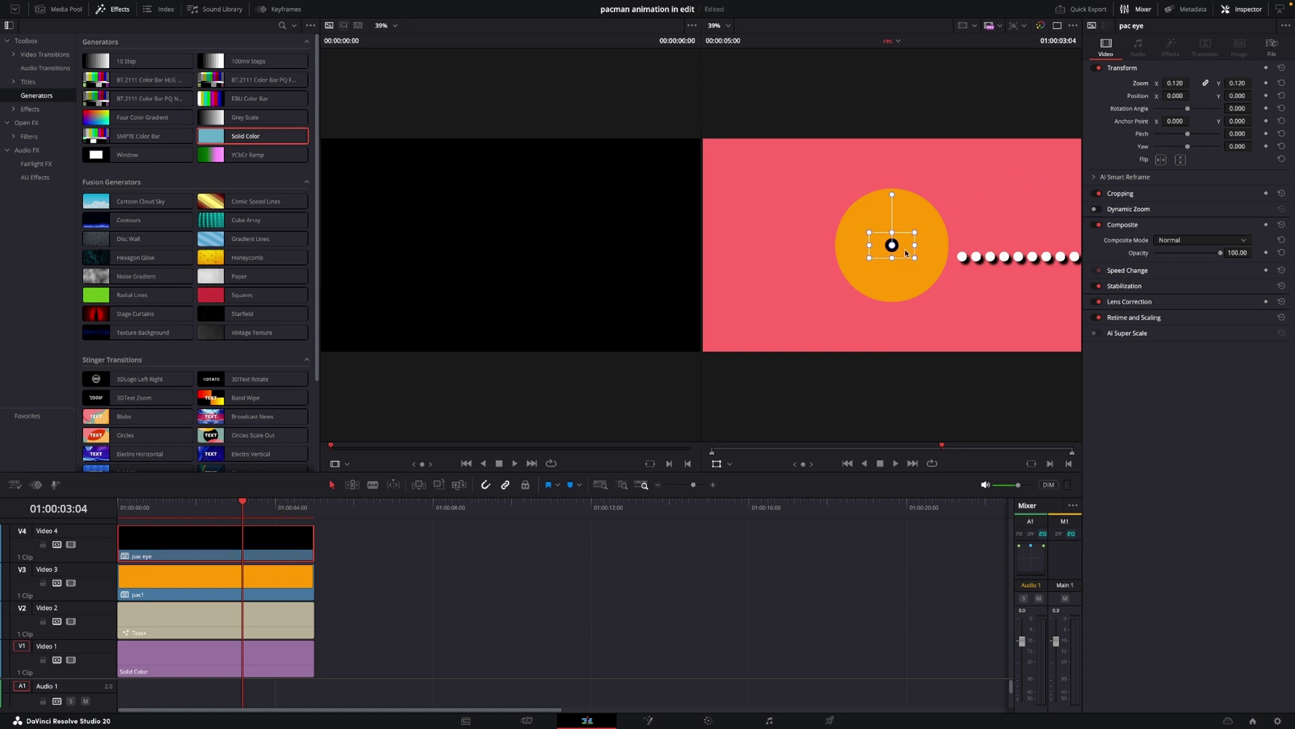
{"action": "left_click_drag", "start_coordinate": [900, 254], "coordinate": [931, 231]}
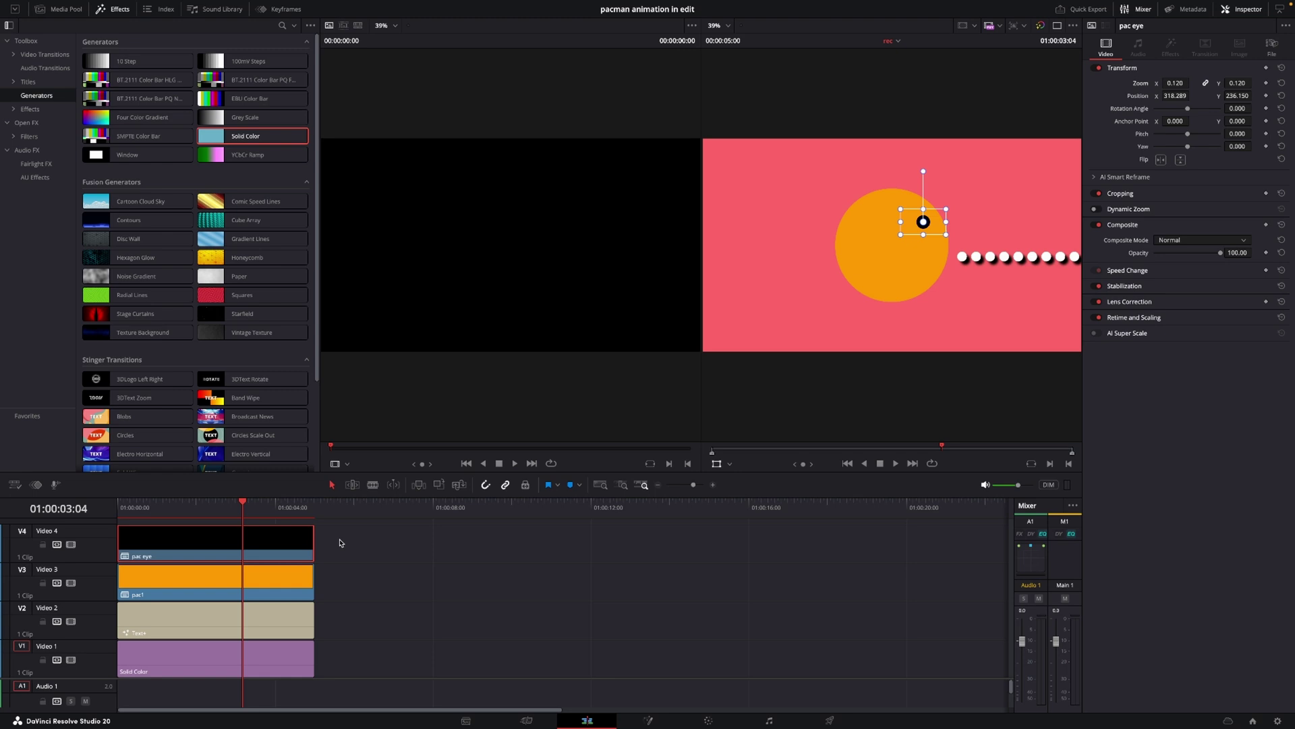
- Duplicate the pac eye and pac1 clips together further along Video 4 and Video 3, past the end of the existing clips
{"action": "left_click_drag", "start_coordinate": [340, 539], "coordinate": [303, 589]}
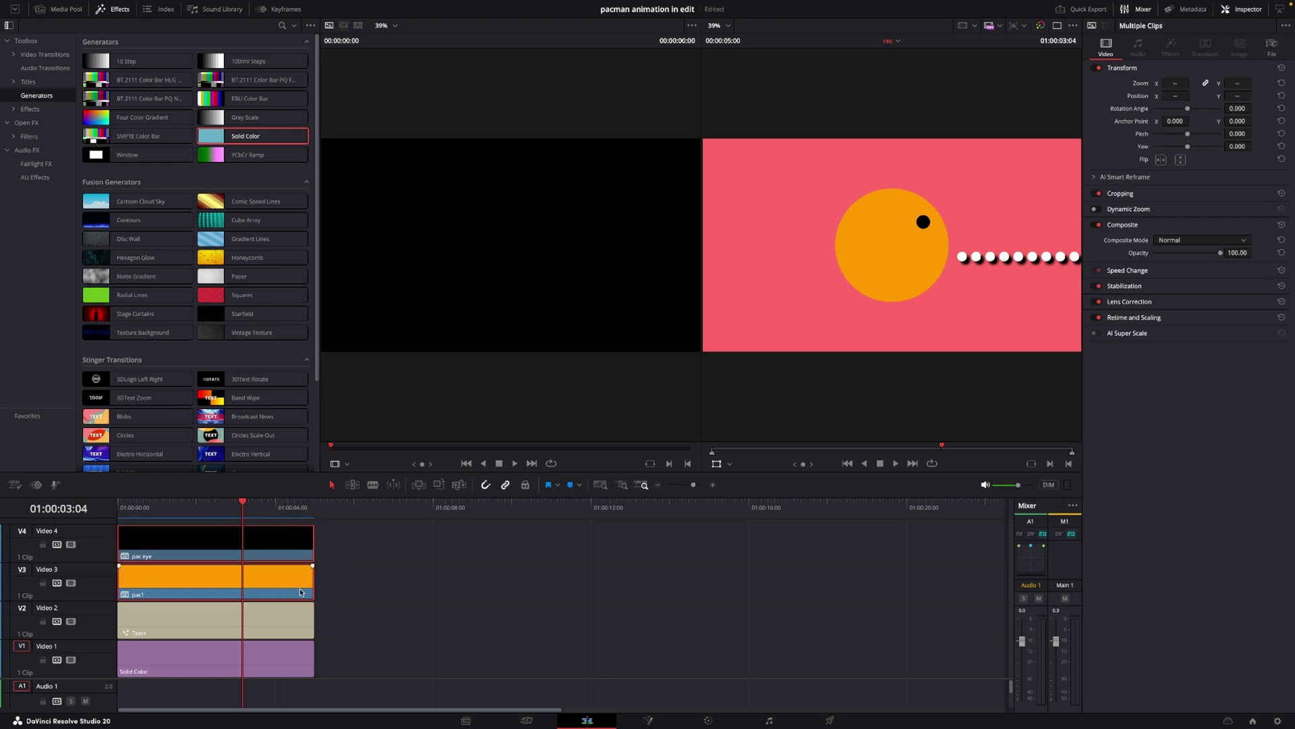
{"action": "left_click_drag", "start_coordinate": [300, 591], "coordinate": [587, 579]}
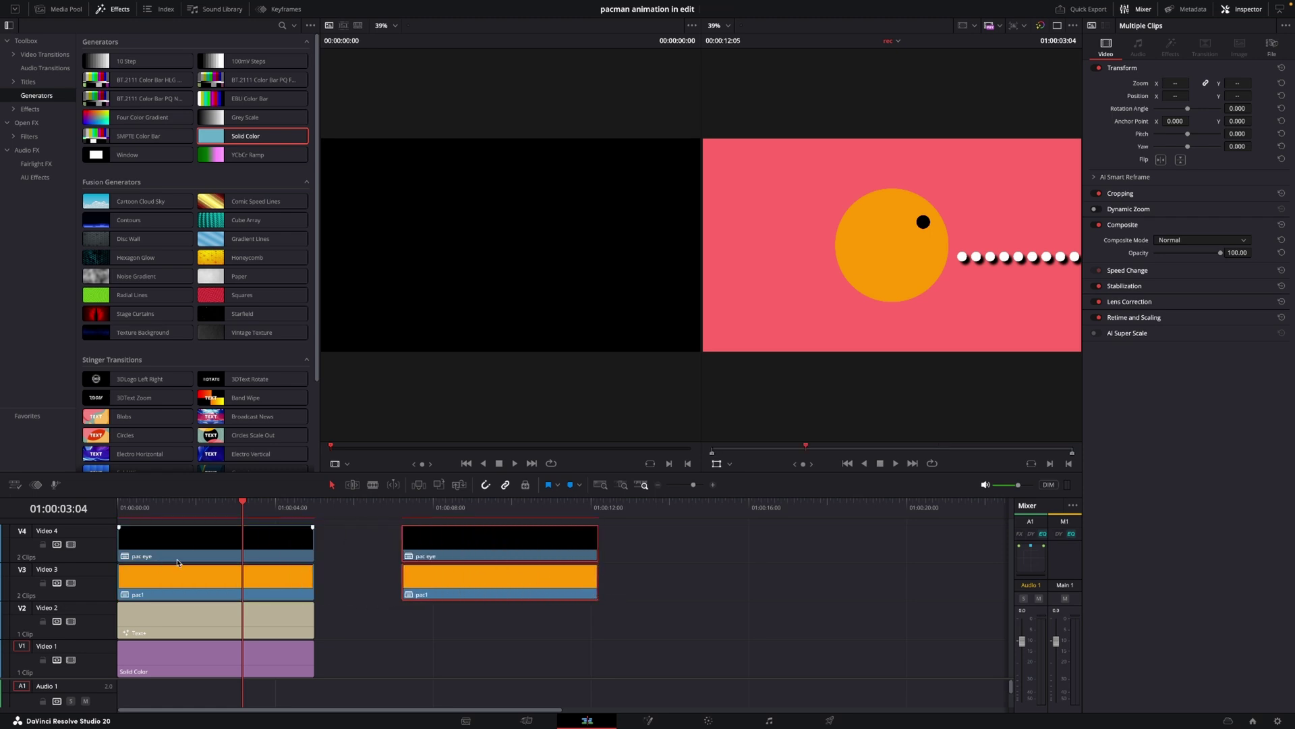
{"action": "left_click", "coordinate": [342, 544]}
- Combine the original pac eye and pac1 clips at the timeline start into a compound clip named pac 1 ani
{"action": "left_click_drag", "start_coordinate": [343, 544], "coordinate": [299, 589]}
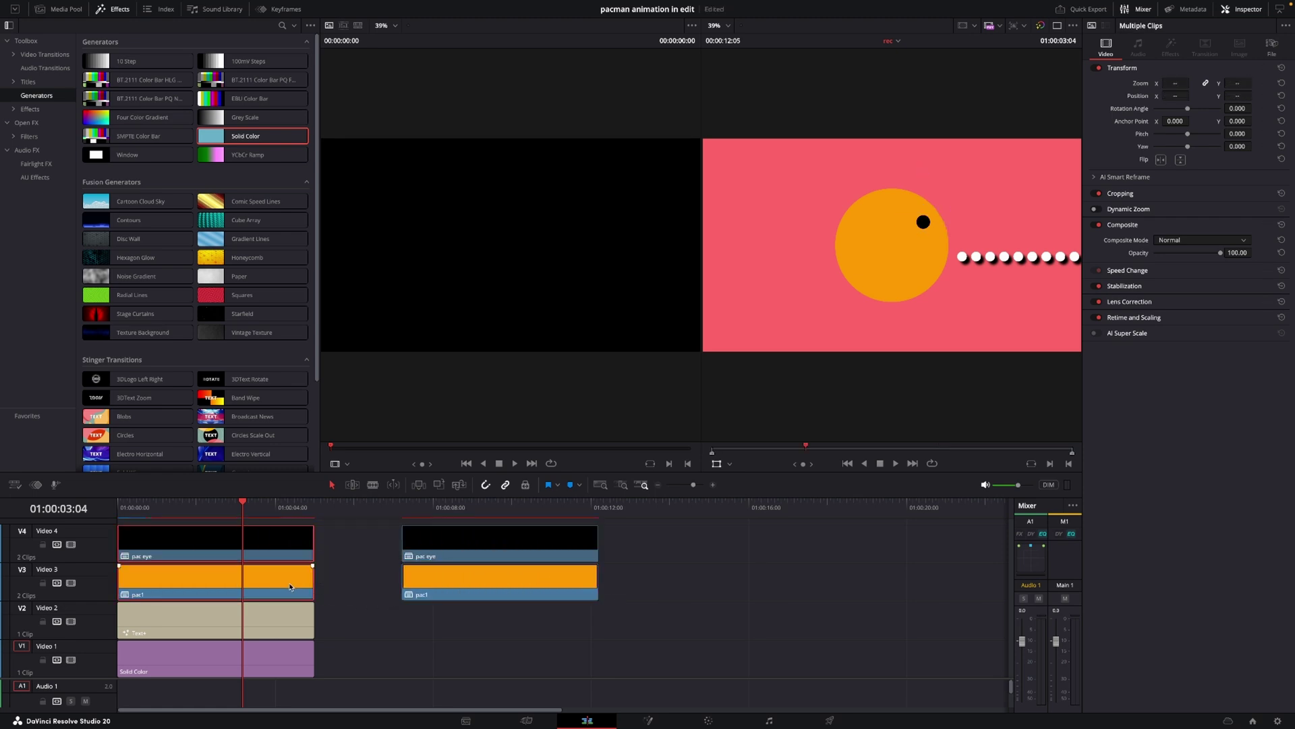
{"action": "right_click", "coordinate": [283, 585]}
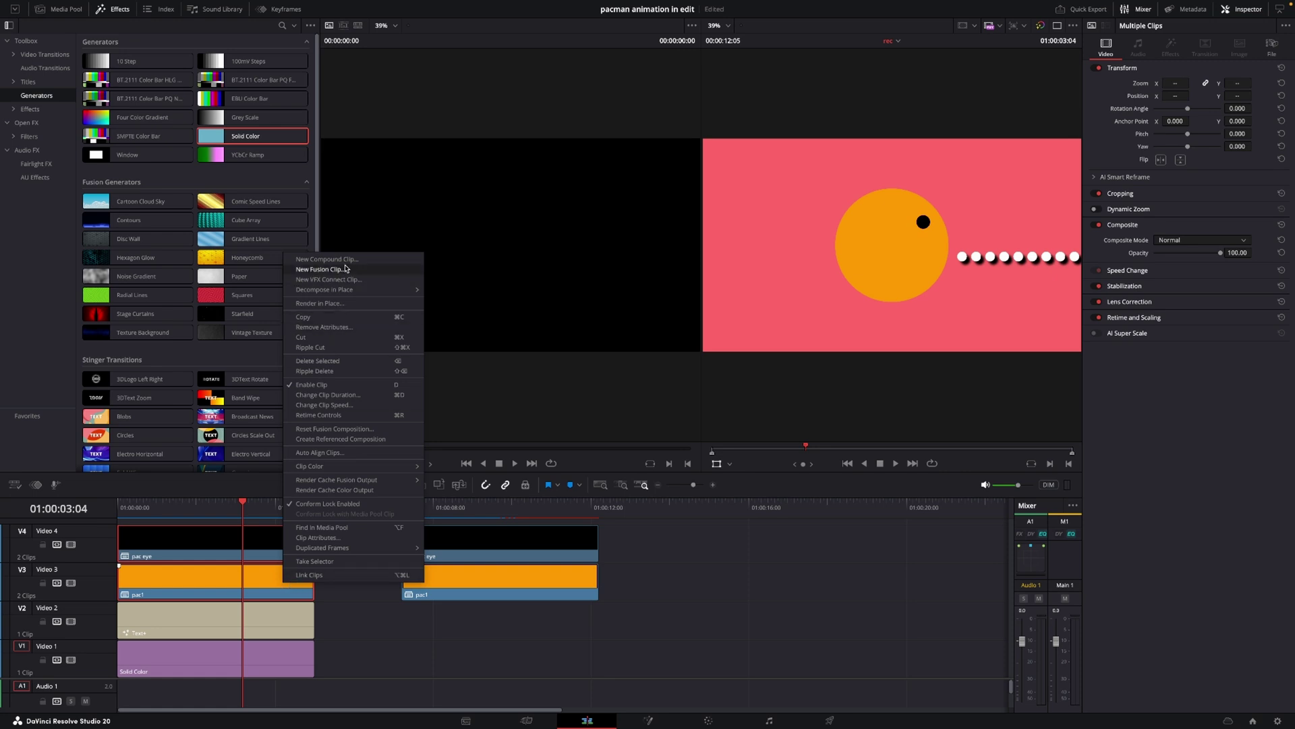
{"action": "left_click", "coordinate": [346, 261]}
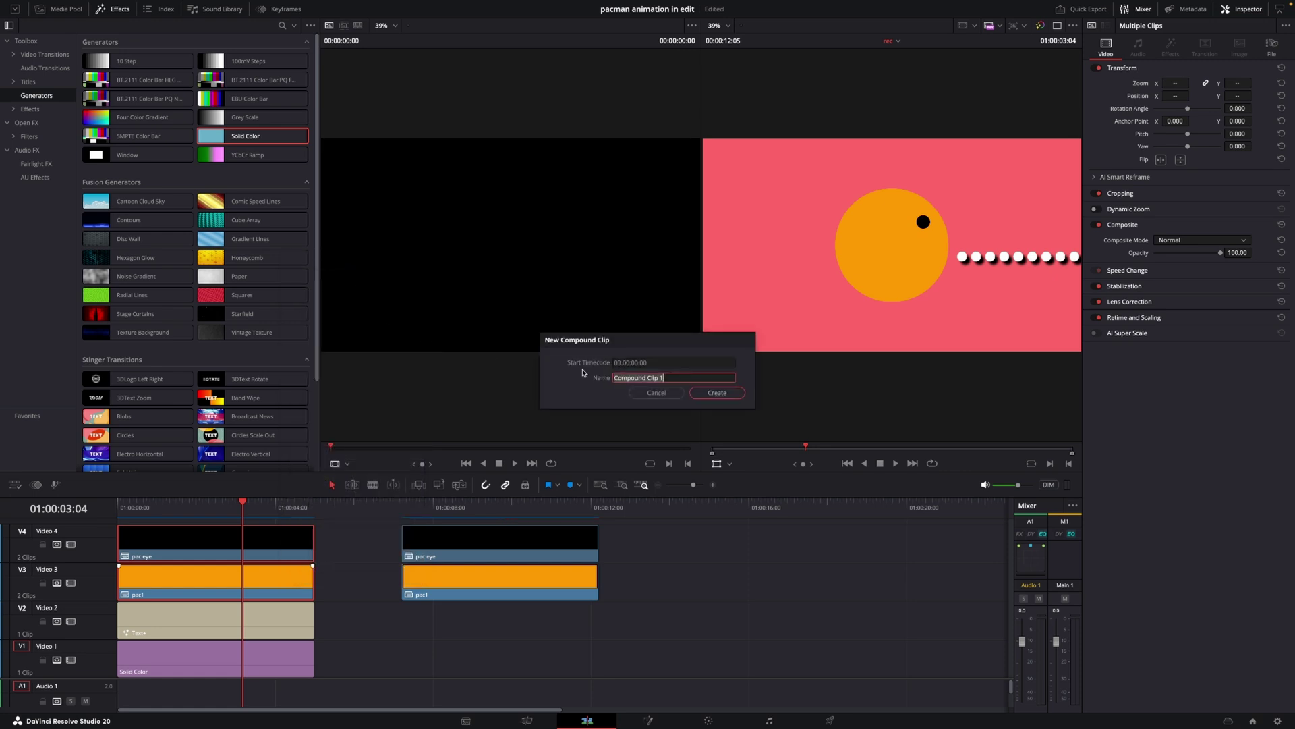
{"action": "key", "text": "BackSpace"}
{"action": "key", "text": "Return"}
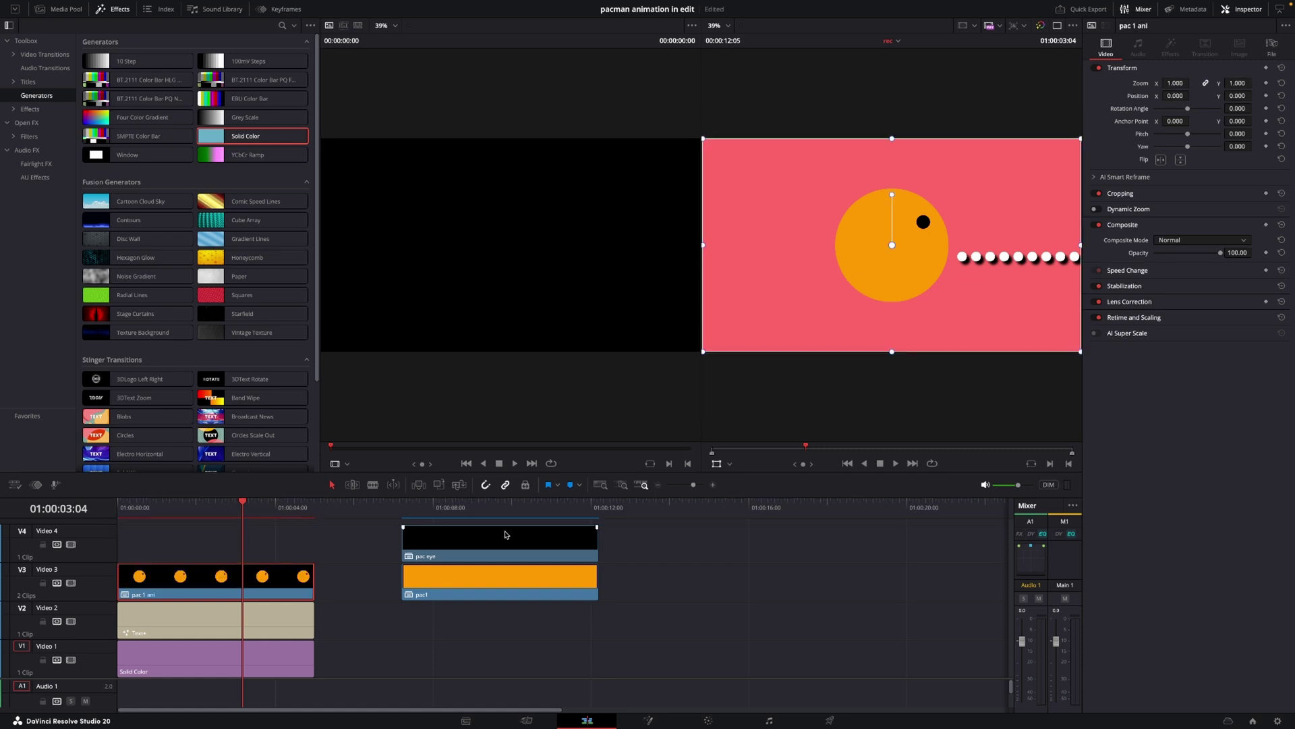
- On the Color page, flatten the duplicated pac eye clip's circle window into a thin ellipse with about size 10.12 and aspect 89.80
{"action": "left_click", "coordinate": [524, 544]}
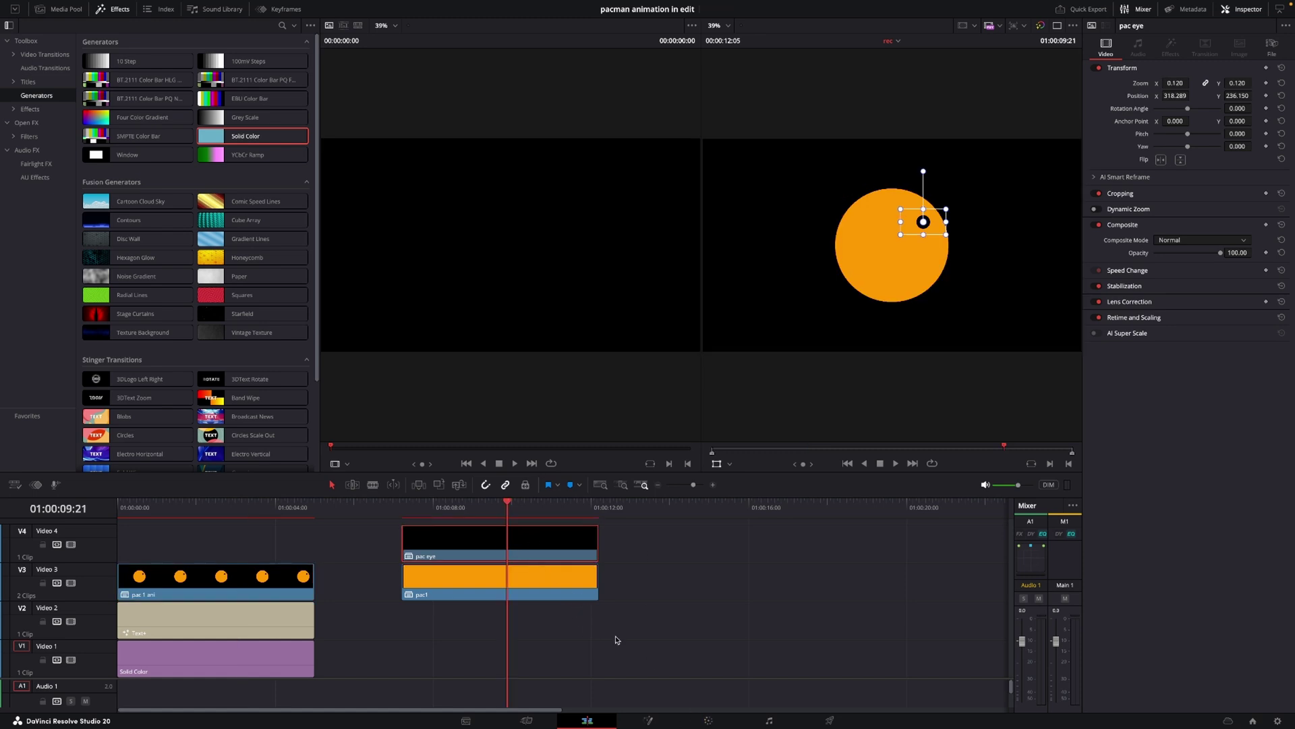
{"action": "left_click", "coordinate": [707, 721]}
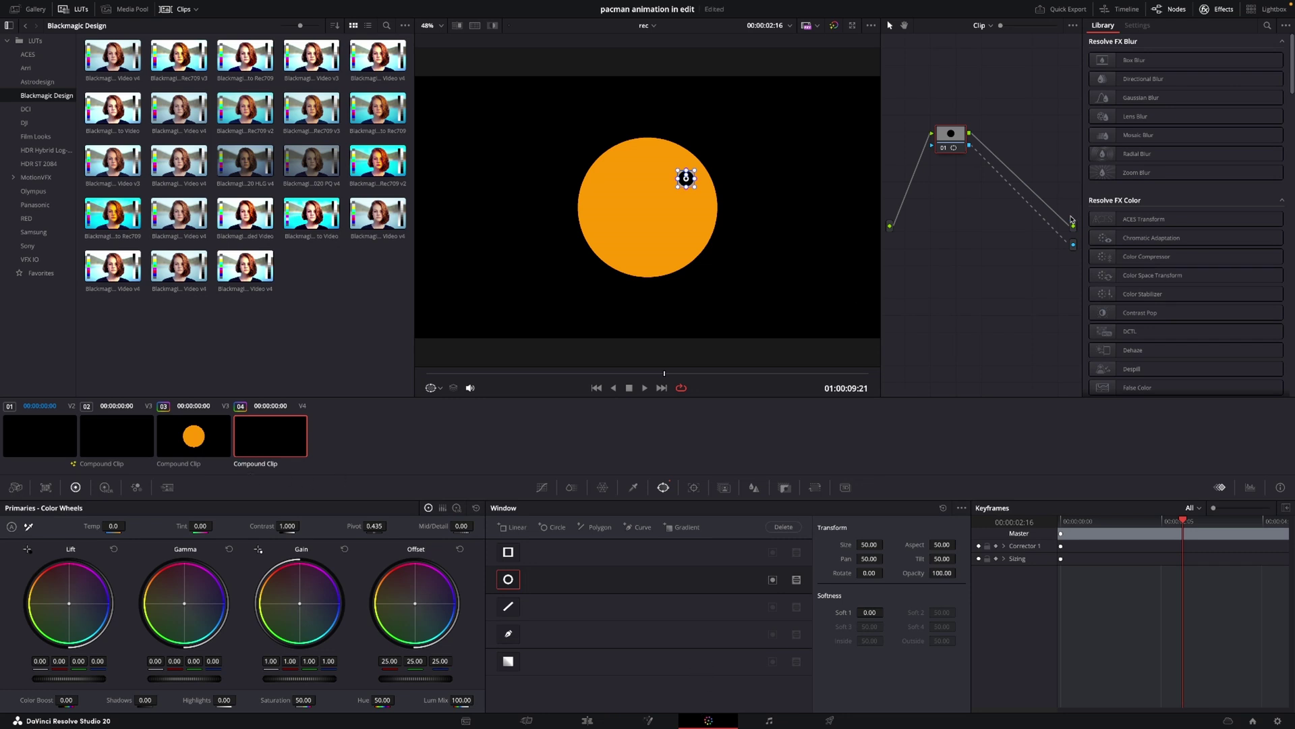
{"action": "left_click", "coordinate": [1126, 12]}
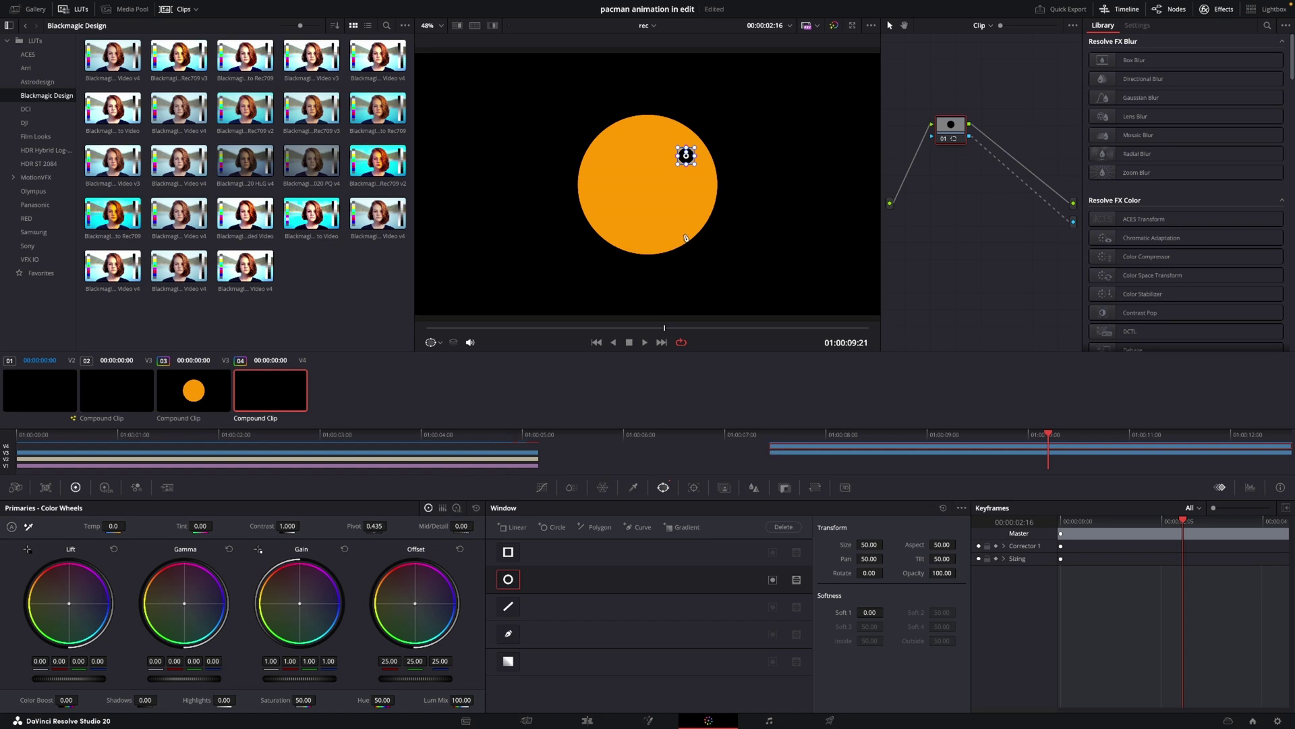
{"action": "scroll", "coordinate": [688, 239], "scroll_direction": "up", "scroll_amount": 2}
{"action": "scroll", "coordinate": [688, 238], "scroll_direction": "up", "scroll_amount": 2}
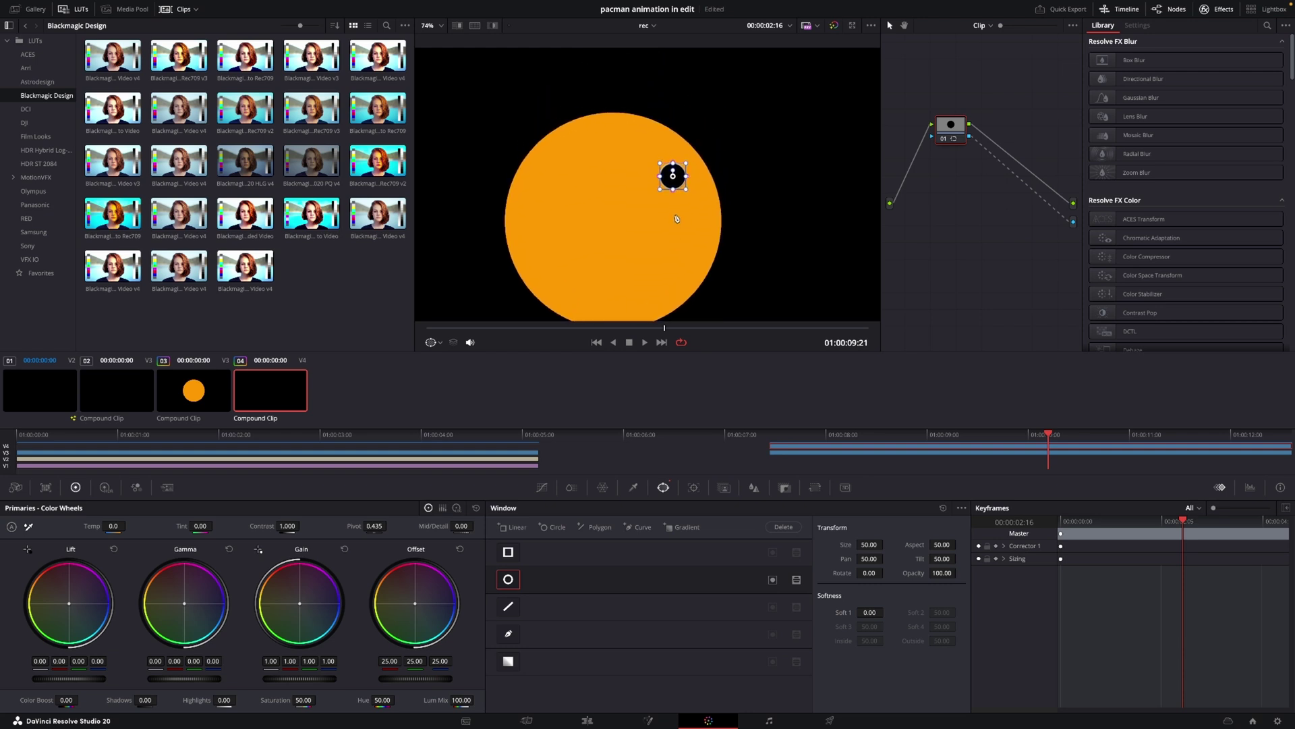
{"action": "left_click_drag", "start_coordinate": [672, 163], "coordinate": [673, 175]}
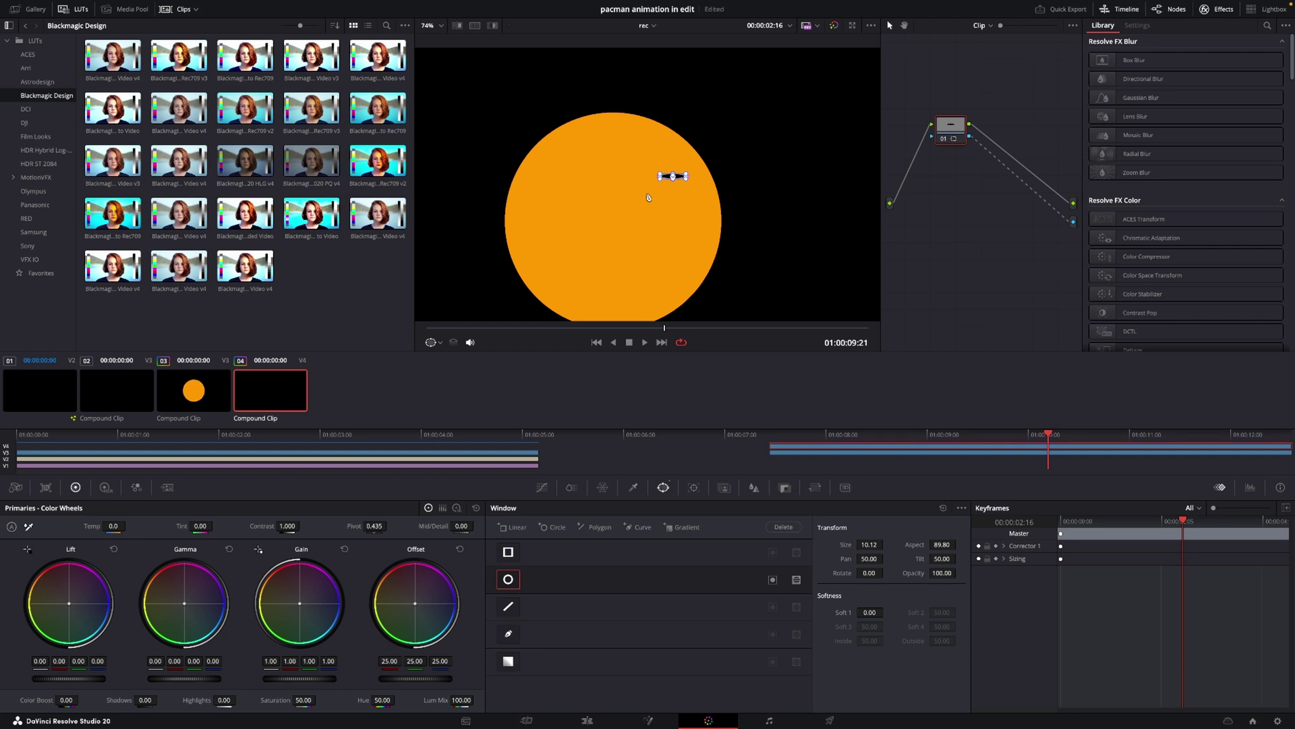
- On the duplicated pac1 clip, draw a closed triangular curve window for the mouth, from near the circle's centre out past its right edge
{"action": "left_click", "coordinate": [785, 457]}
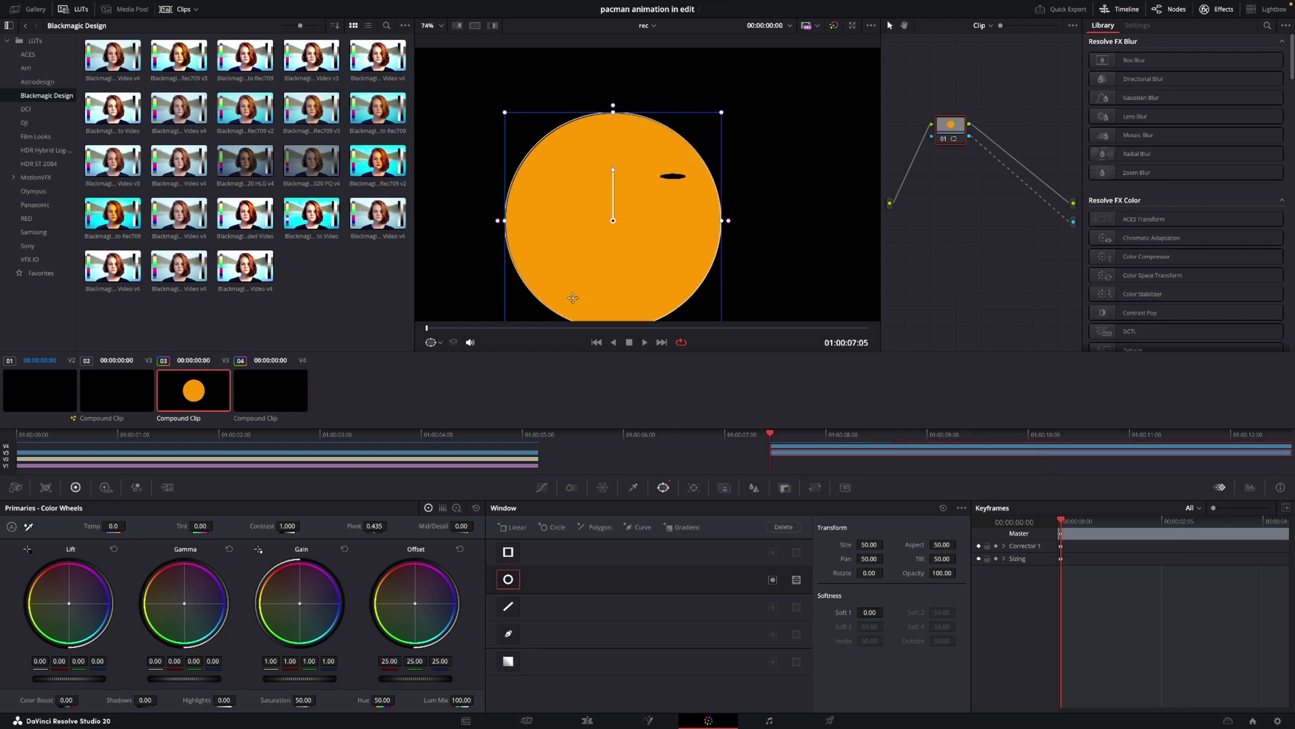
{"action": "left_click", "coordinate": [510, 634]}
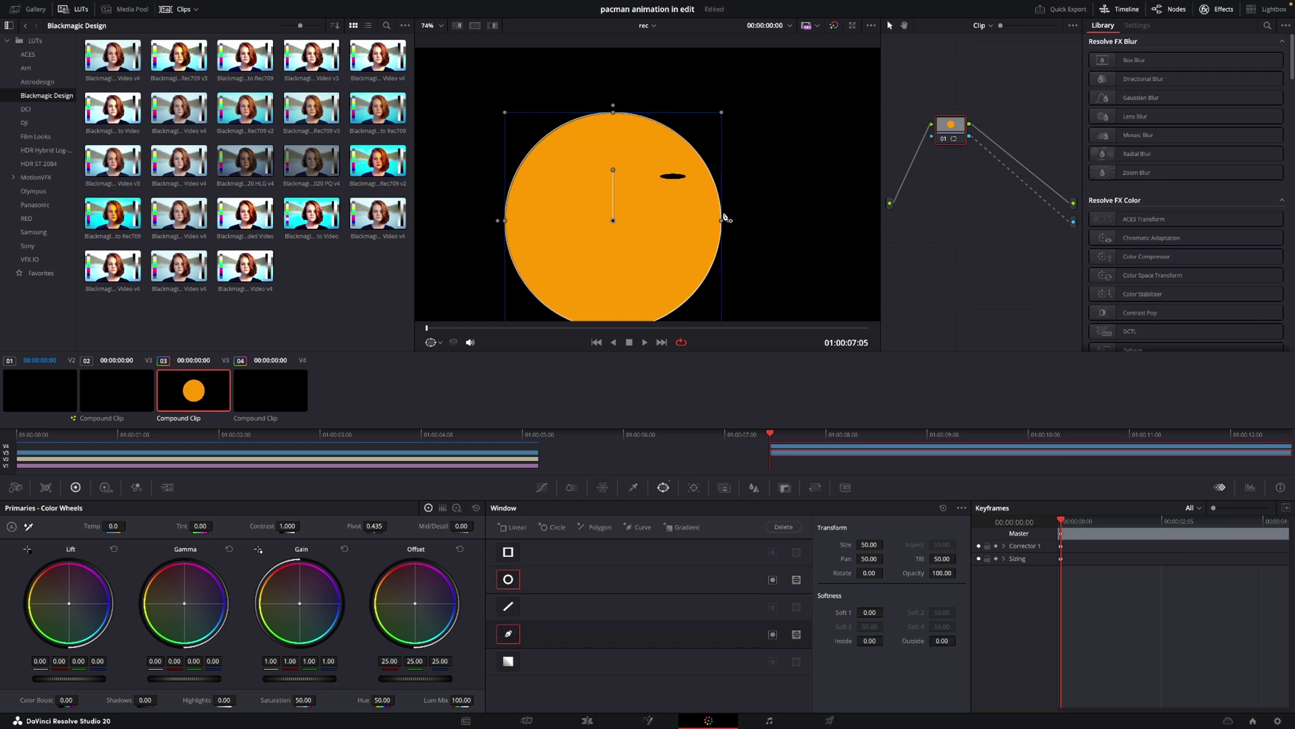
{"action": "left_click", "coordinate": [746, 203]}
{"action": "left_click", "coordinate": [732, 312]}
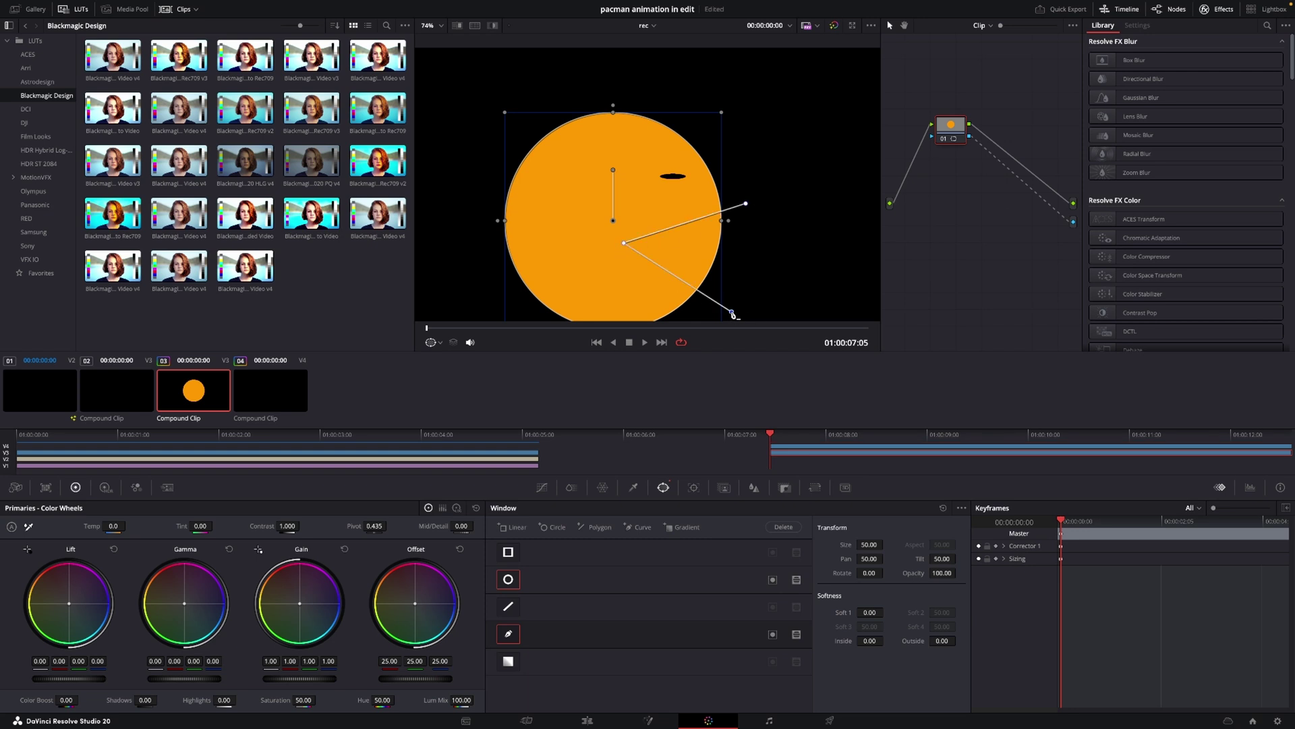
{"action": "left_click", "coordinate": [746, 204]}
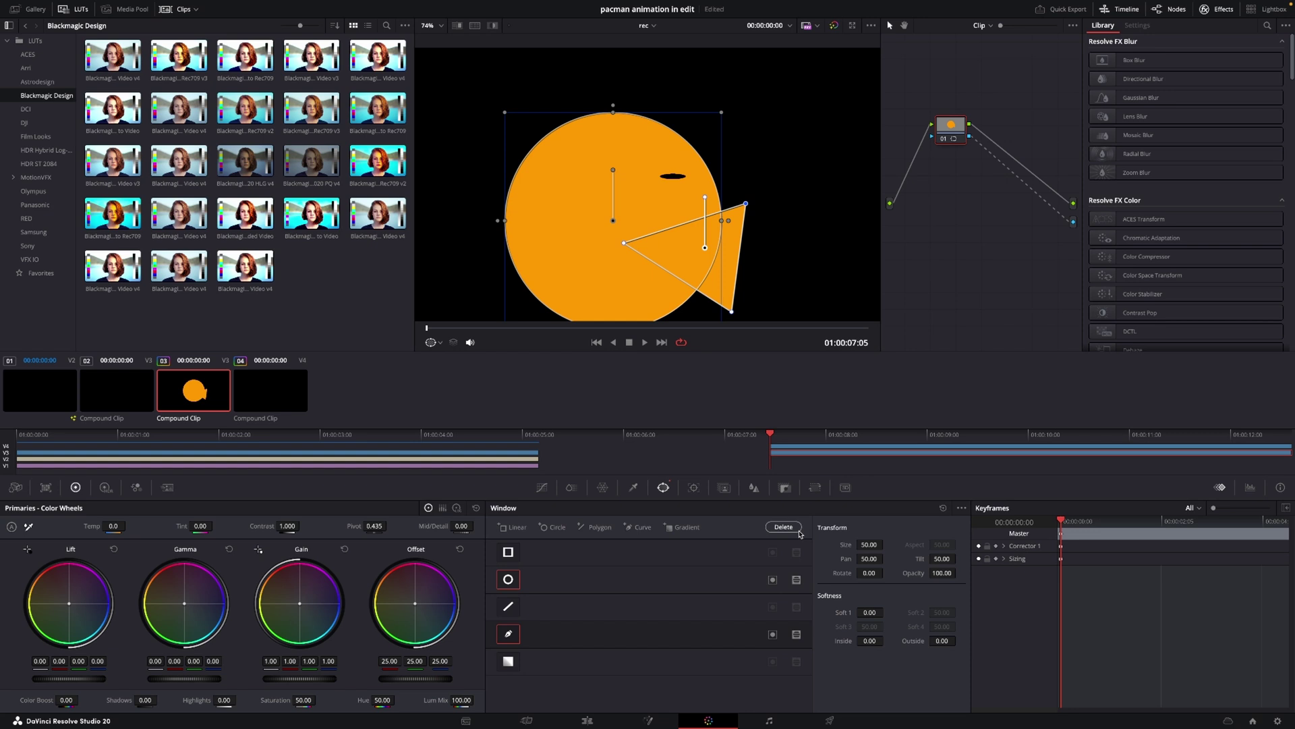
- Invert the mouth's curve window so it cuts the mouth out of the circle, and return to the Edit page
{"action": "left_click", "coordinate": [796, 637]}
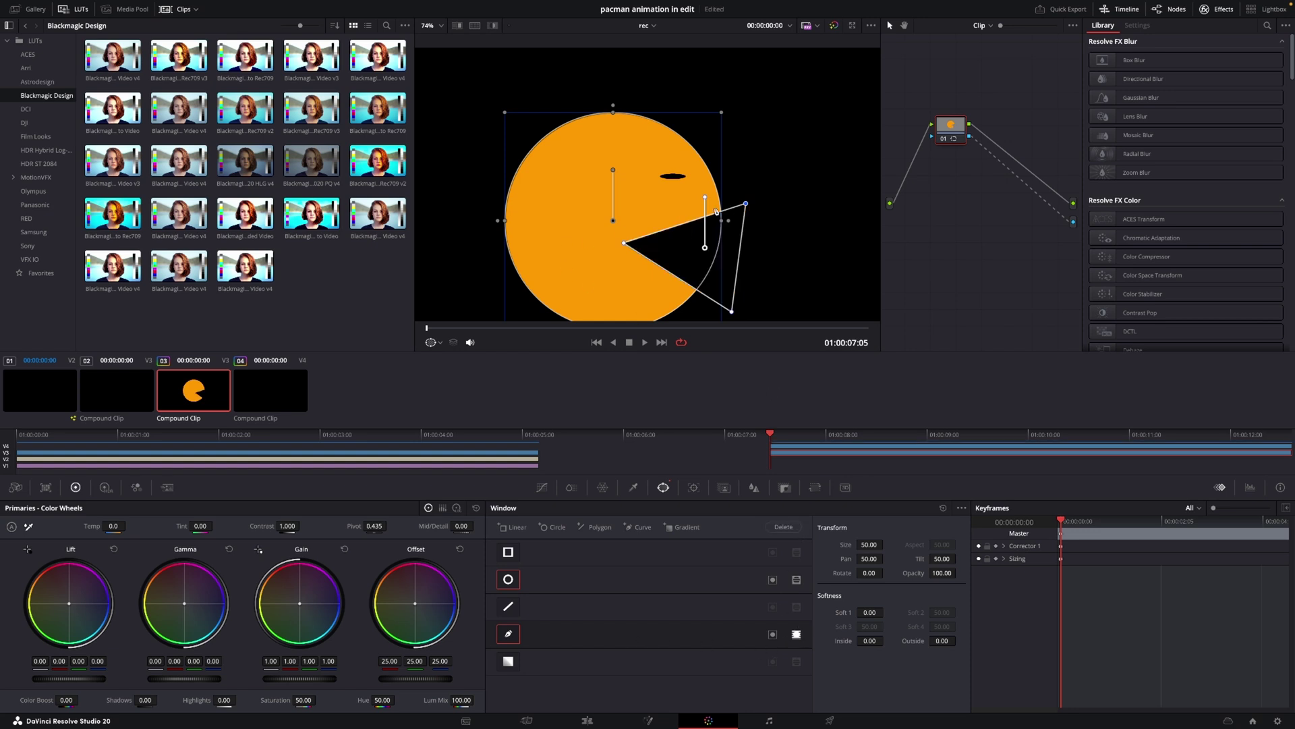
{"action": "left_click", "coordinate": [587, 720]}
- Move pac 1 ani further along Video 2, then move the duplicated pac eye and pac1 clips to the timeline start and save
{"action": "left_click_drag", "start_coordinate": [640, 530], "coordinate": [583, 581]}
{"action": "left_click_drag", "start_coordinate": [224, 579], "coordinate": [483, 625]}
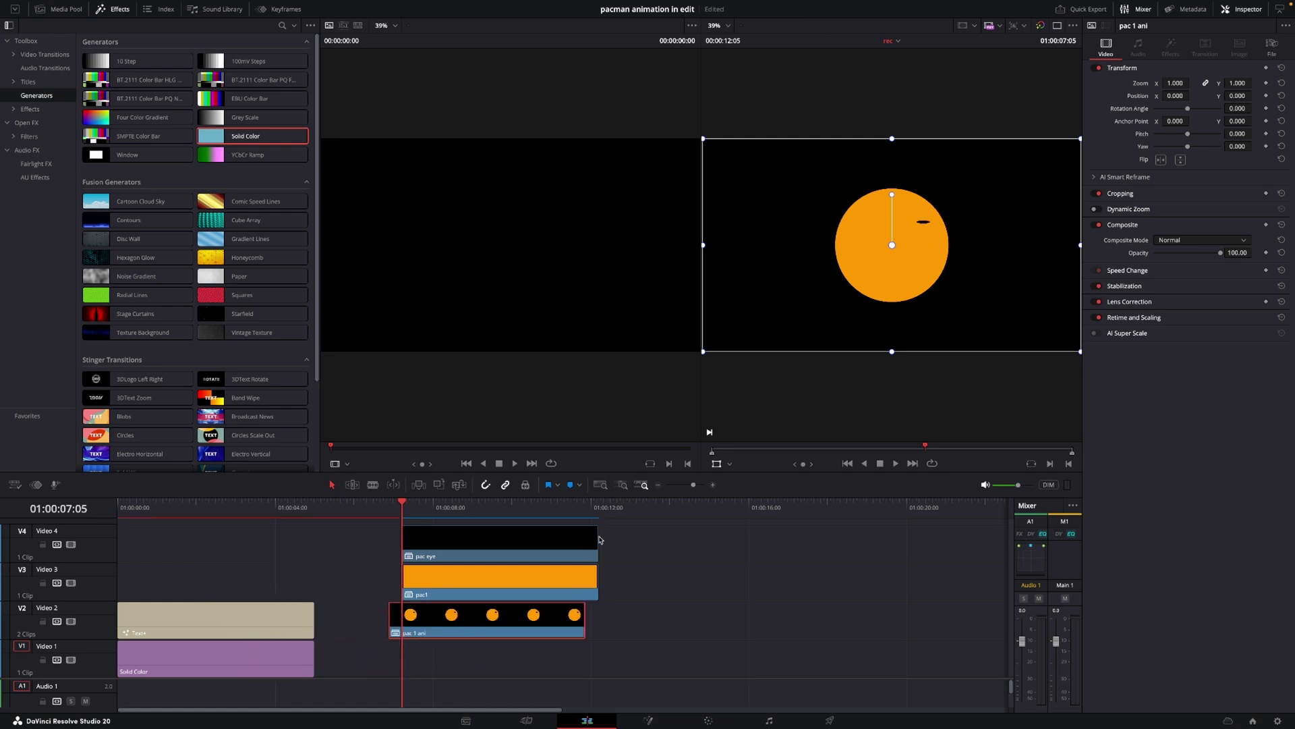
{"action": "left_click_drag", "start_coordinate": [610, 537], "coordinate": [577, 566]}
{"action": "left_click_drag", "start_coordinate": [550, 576], "coordinate": [265, 576]}
{"action": "left_click", "coordinate": [177, 507]}
{"action": "left_click_drag", "start_coordinate": [177, 509], "coordinate": [151, 509]}
{"action": "key", "text": "ctrl+s"}
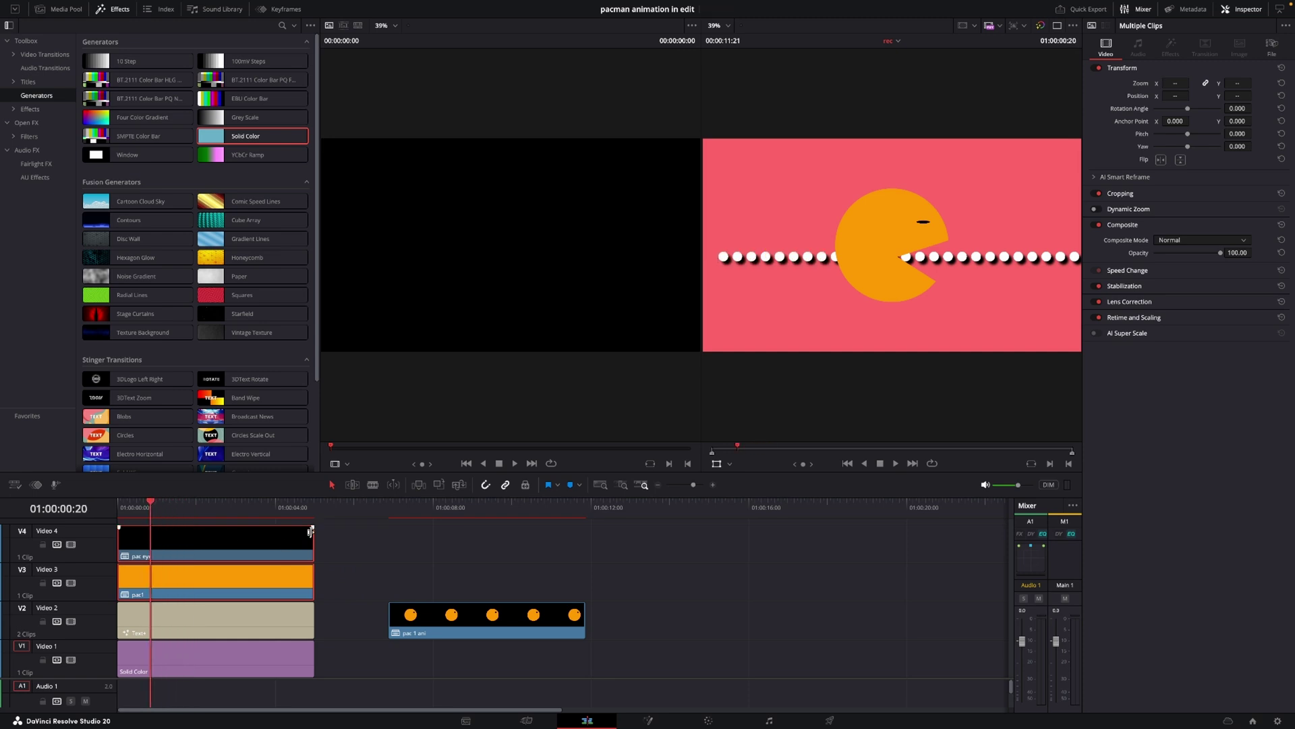
- Combine the open-mouth pac eye and pac1 clips at the timeline start into a compound clip named pac 2 ani
{"action": "left_click_drag", "start_coordinate": [341, 535], "coordinate": [301, 577]}
{"action": "right_click", "coordinate": [301, 577]}
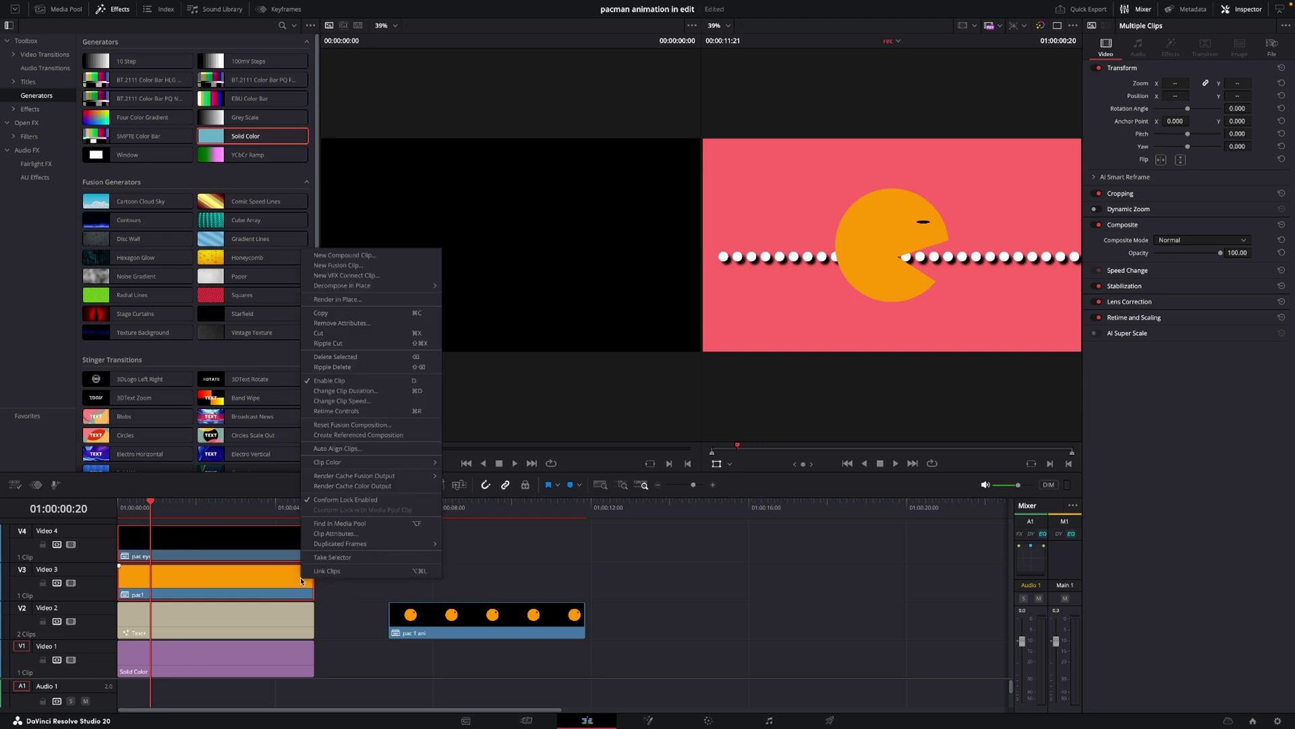
{"action": "left_click", "coordinate": [401, 255]}
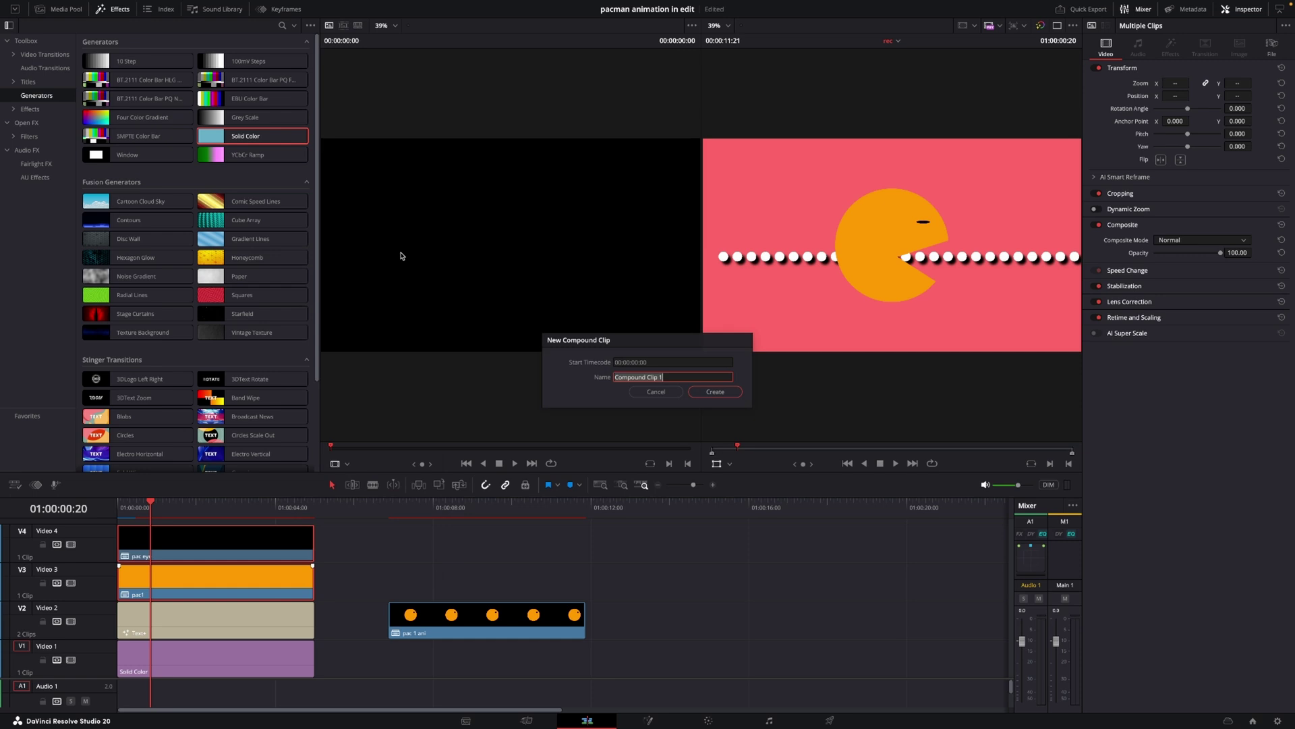
{"action": "type", "text": "pac 2"}
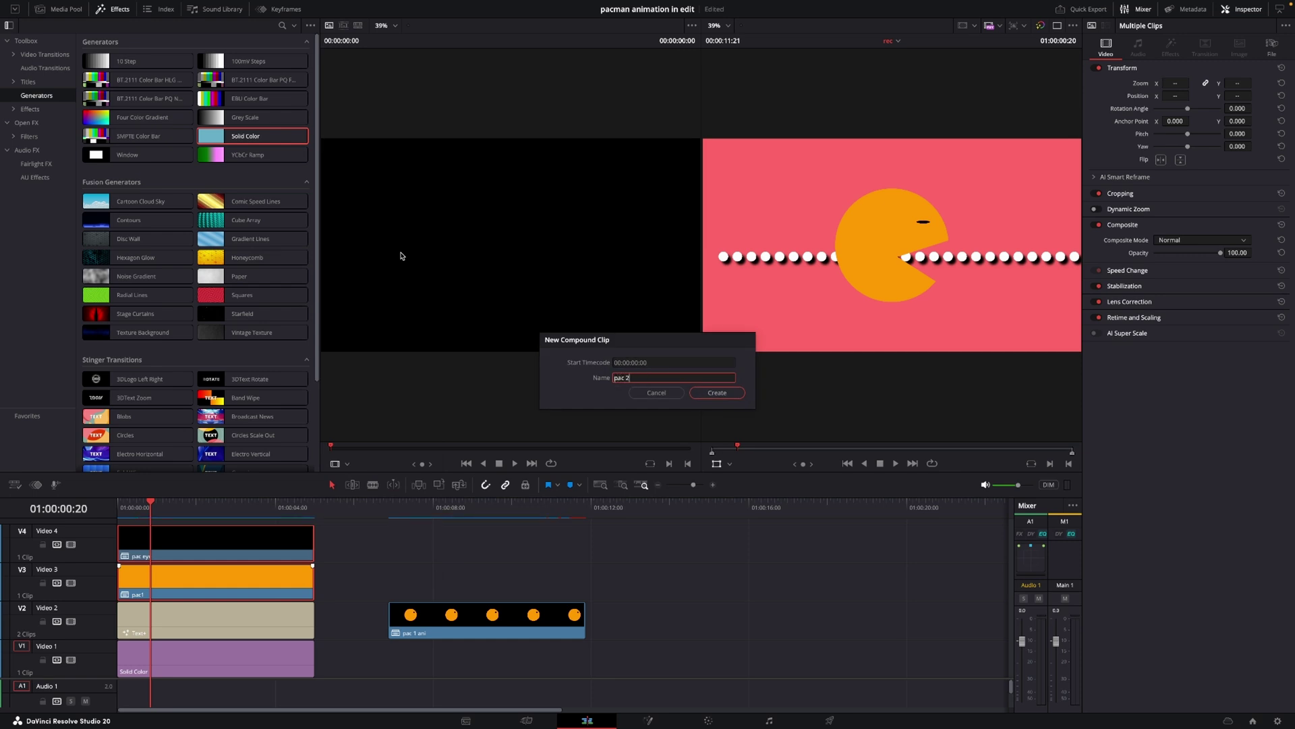
{"action": "type", "text": " ani"}
{"action": "key", "text": "Return"}
- Place pac 1 ani on Video 4 above pac 2 ani at the timeline start, cut it after its first few frames, and delete the remainder
{"action": "left_click_drag", "start_coordinate": [421, 632], "coordinate": [119, 511]}
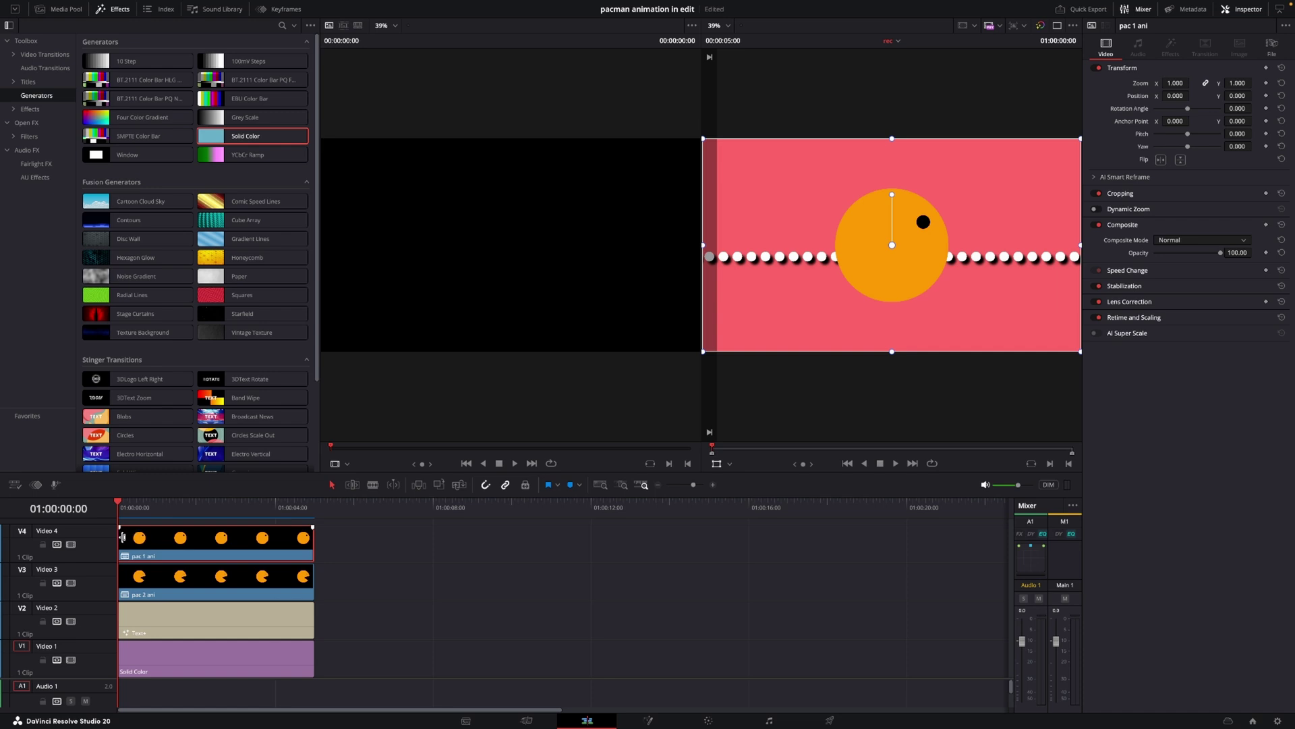
{"action": "key", "text": "b"}
{"action": "left_click", "coordinate": [137, 545]}
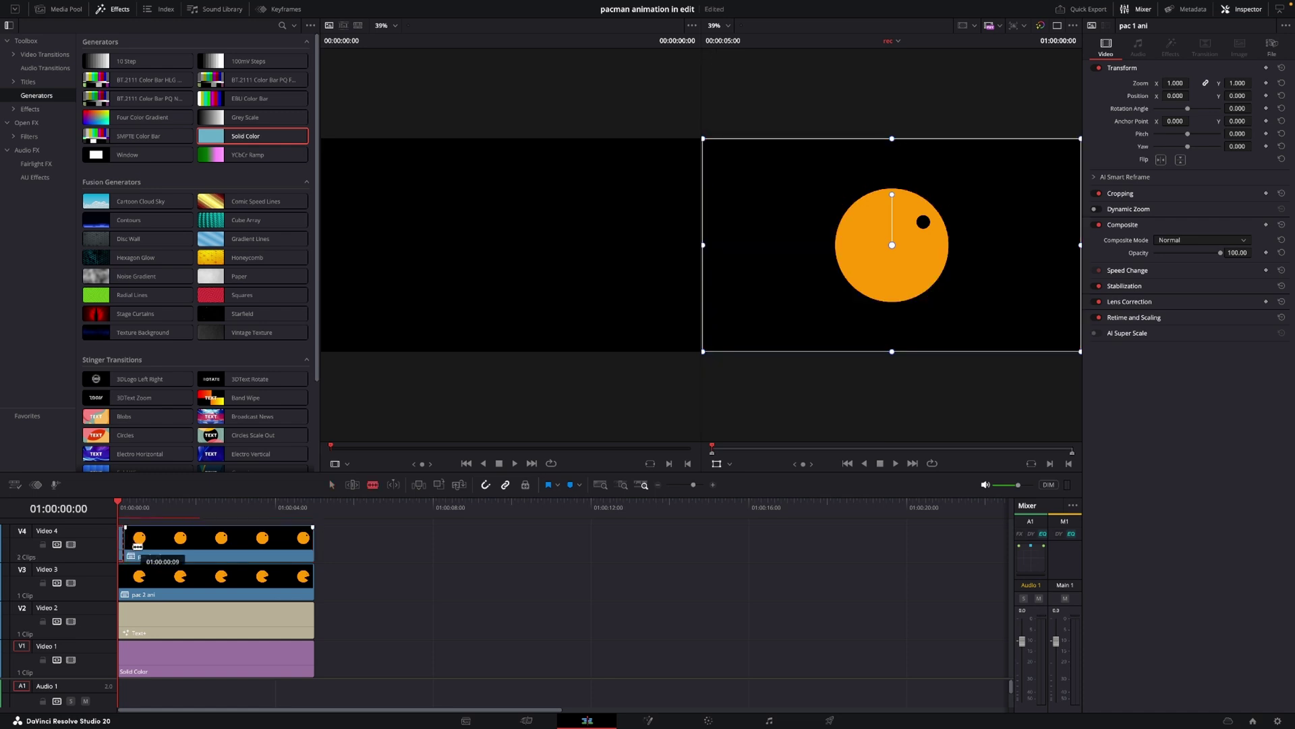
{"action": "key", "text": "a"}
{"action": "left_click", "coordinate": [137, 545]}
{"action": "left_click_drag", "start_coordinate": [137, 545], "coordinate": [185, 547]}
{"action": "key", "text": "space"}
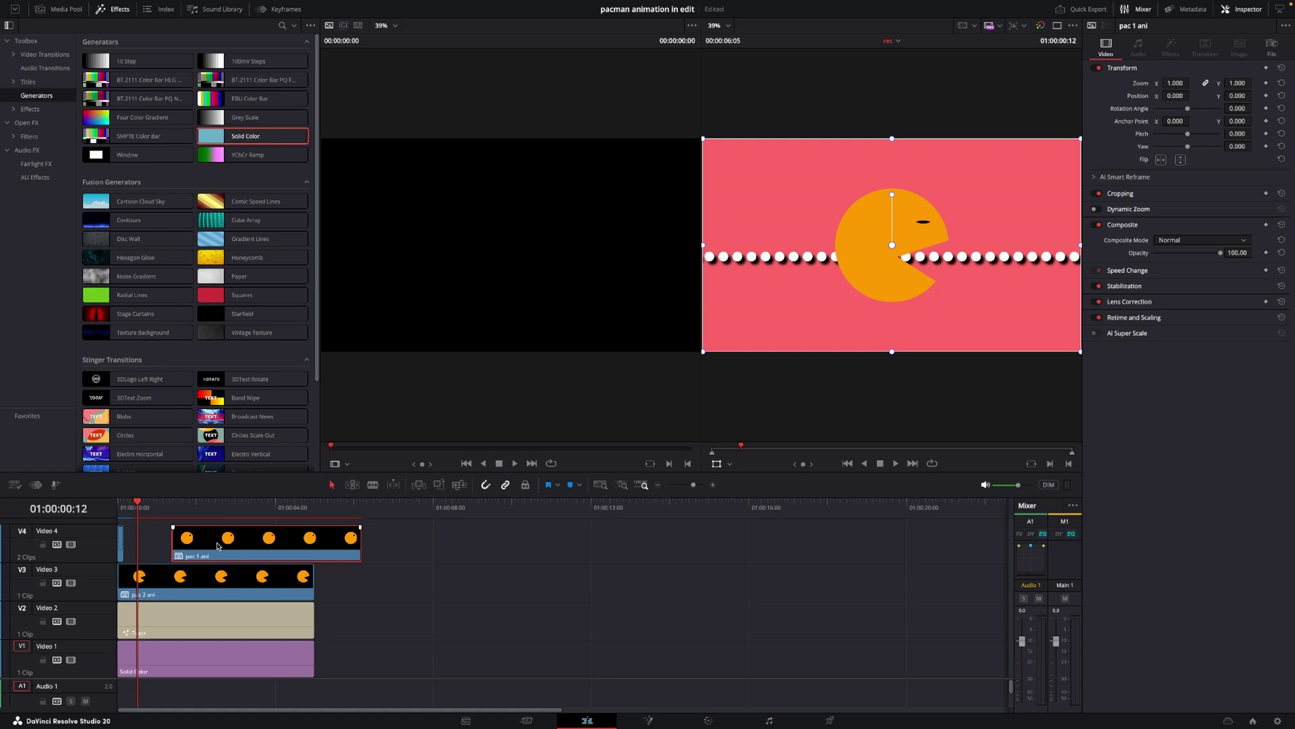
{"action": "left_click_drag", "start_coordinate": [218, 545], "coordinate": [393, 547]}
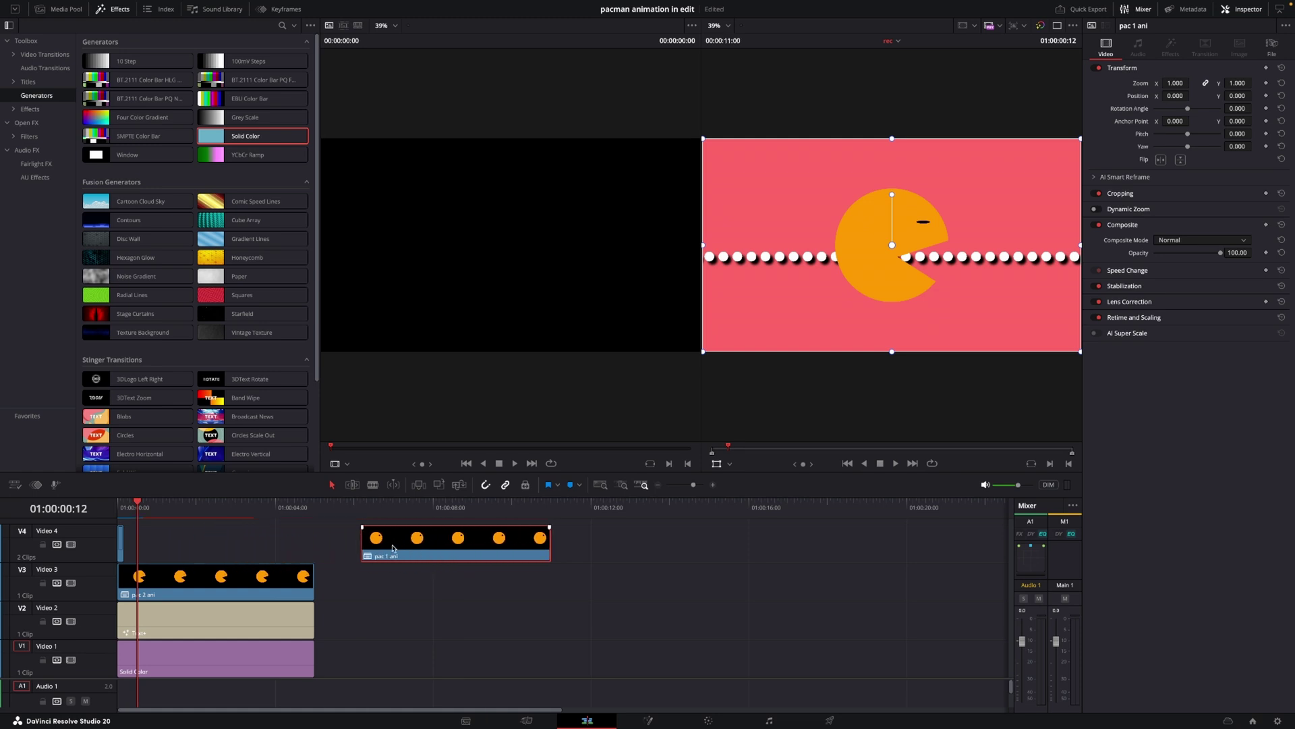
{"action": "key", "text": "ctrl+s"}
{"action": "key", "text": "Delete"}
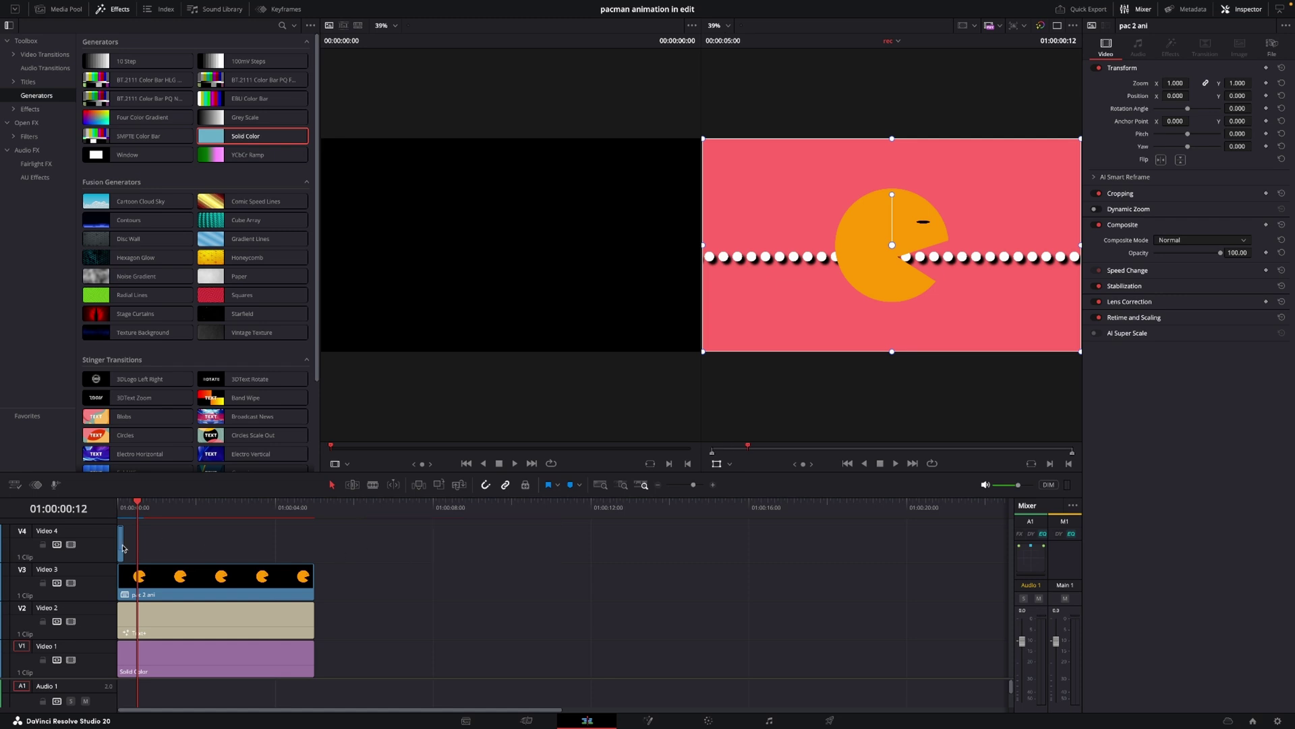
- Duplicate the short pac 1 ani piece slightly further along Video 4, leaving a small gap between the two pieces
{"action": "left_click", "coordinate": [118, 513]}
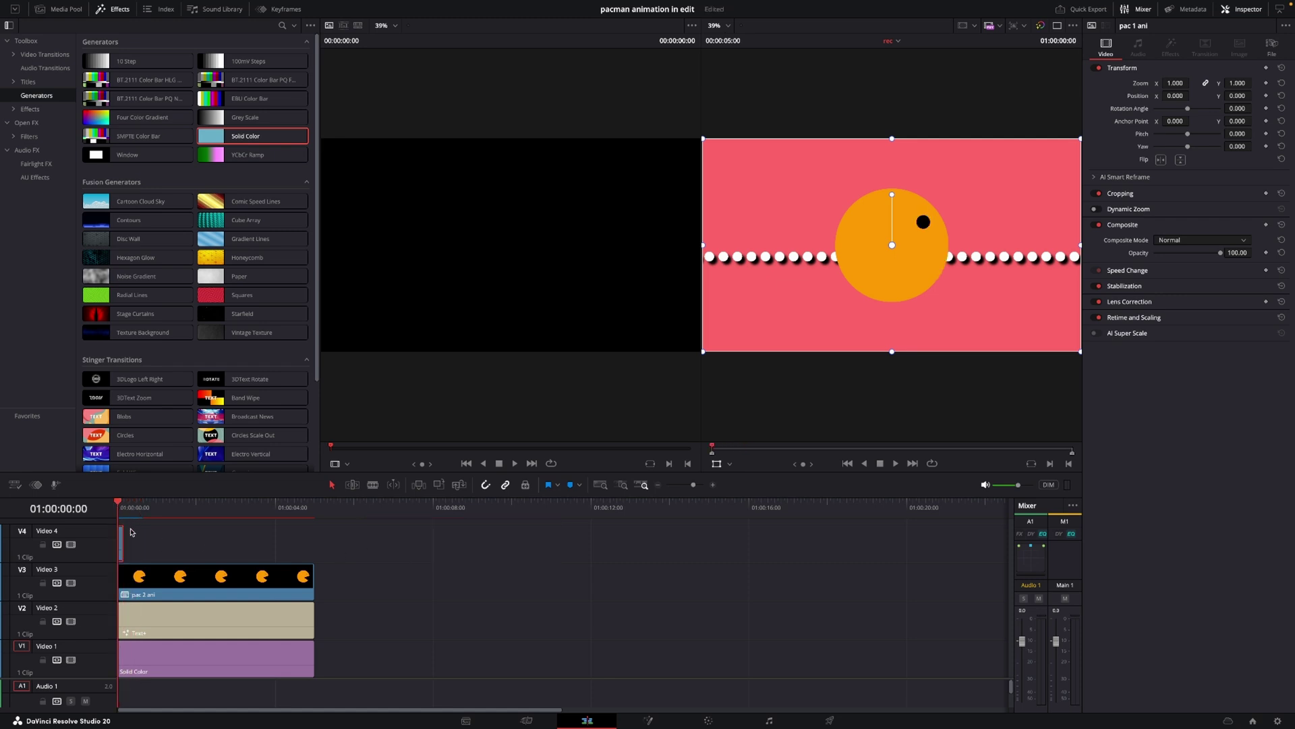
{"action": "key", "text": "ctrl+s"}
{"action": "left_click_drag", "start_coordinate": [129, 555], "coordinate": [136, 557]}
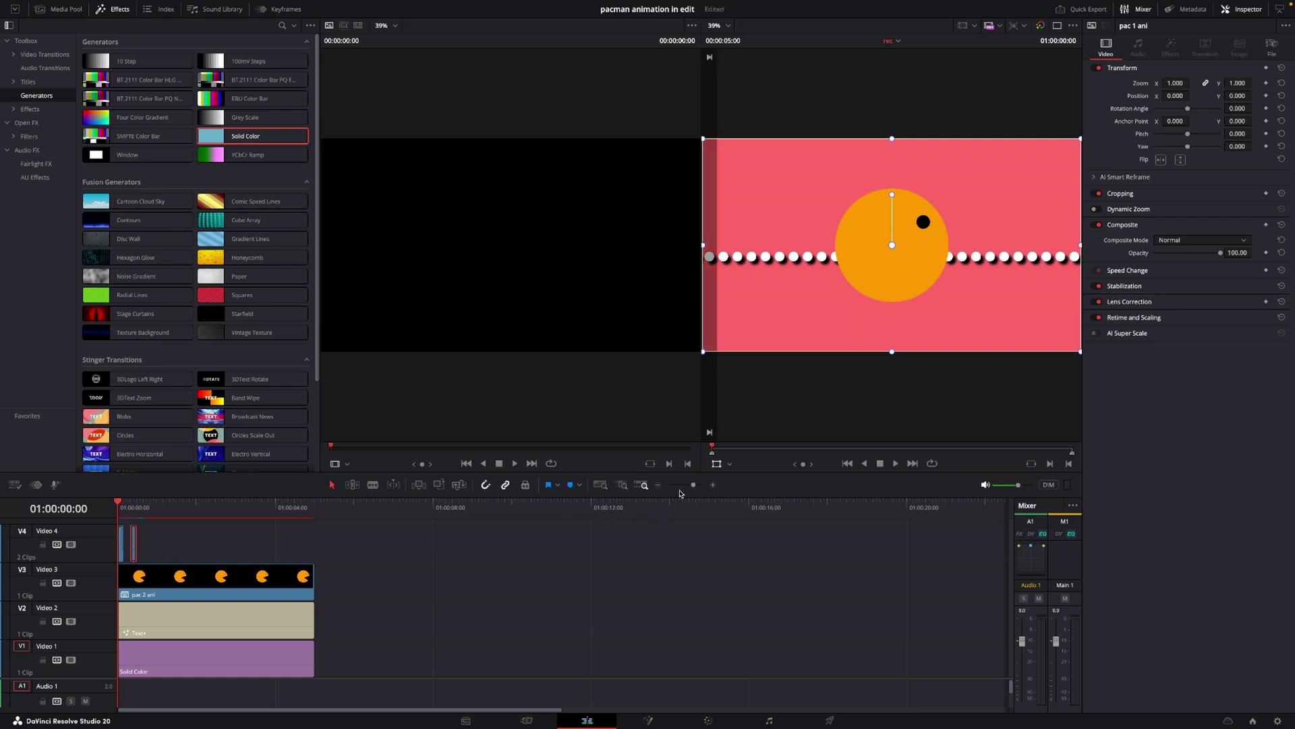
- Adjust the second pac 1 ani piece on Video 4 so the open-mouth gap is shorter, checking the timing by playback and frame stepping
{"action": "left_click_drag", "start_coordinate": [694, 484], "coordinate": [701, 484]}
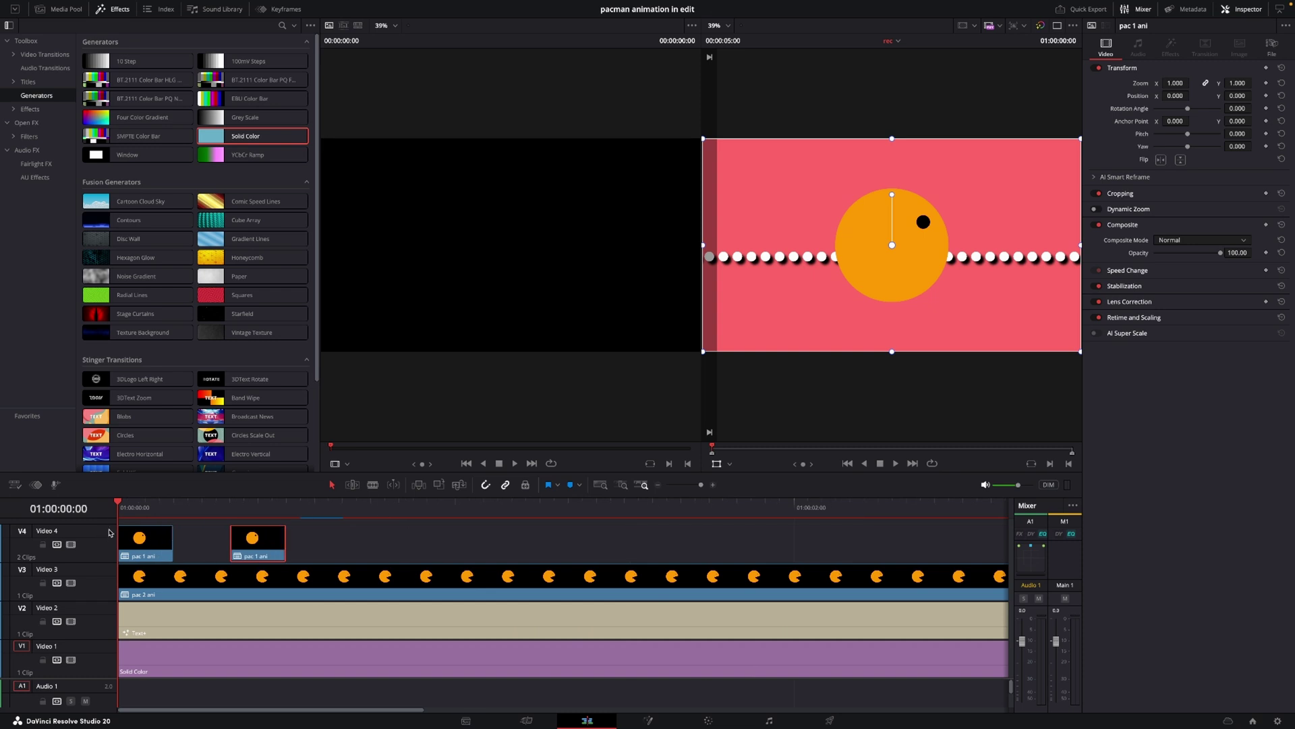
{"action": "key", "text": "space"}
{"action": "key", "text": "space"}
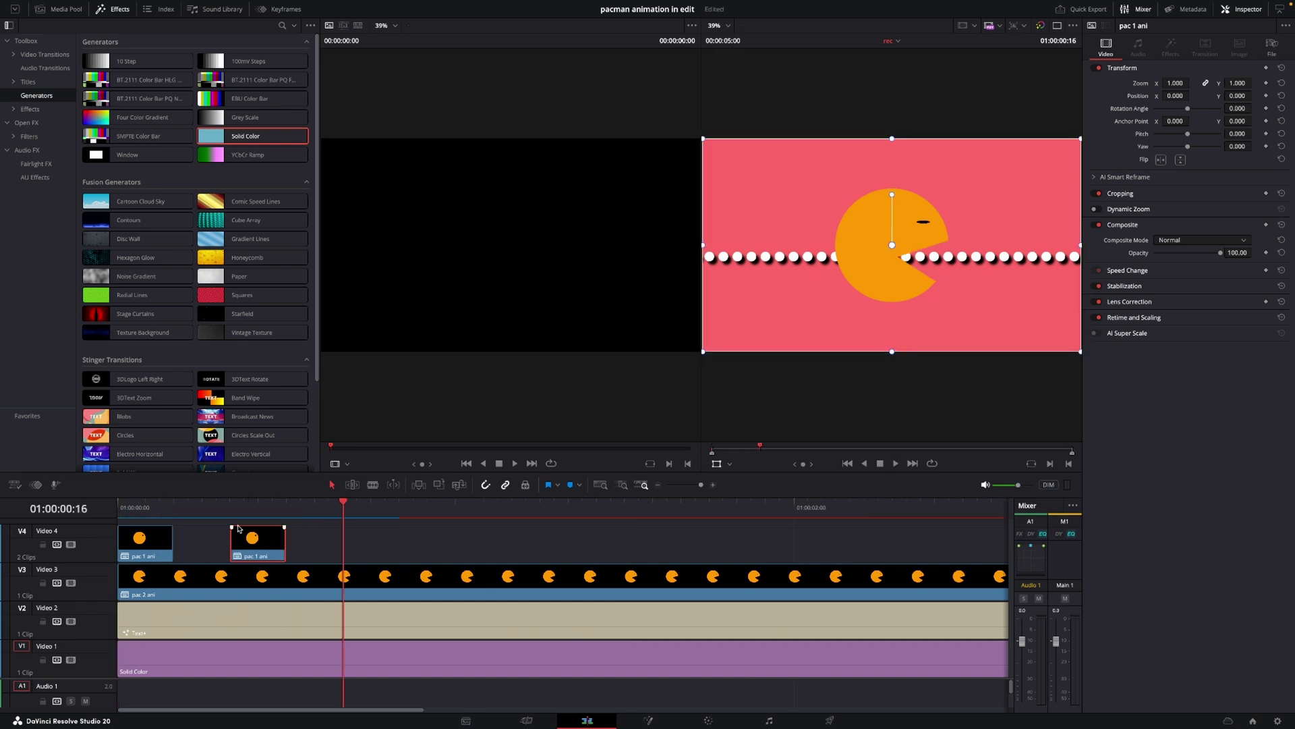
{"action": "left_click_drag", "start_coordinate": [341, 502], "coordinate": [218, 517]}
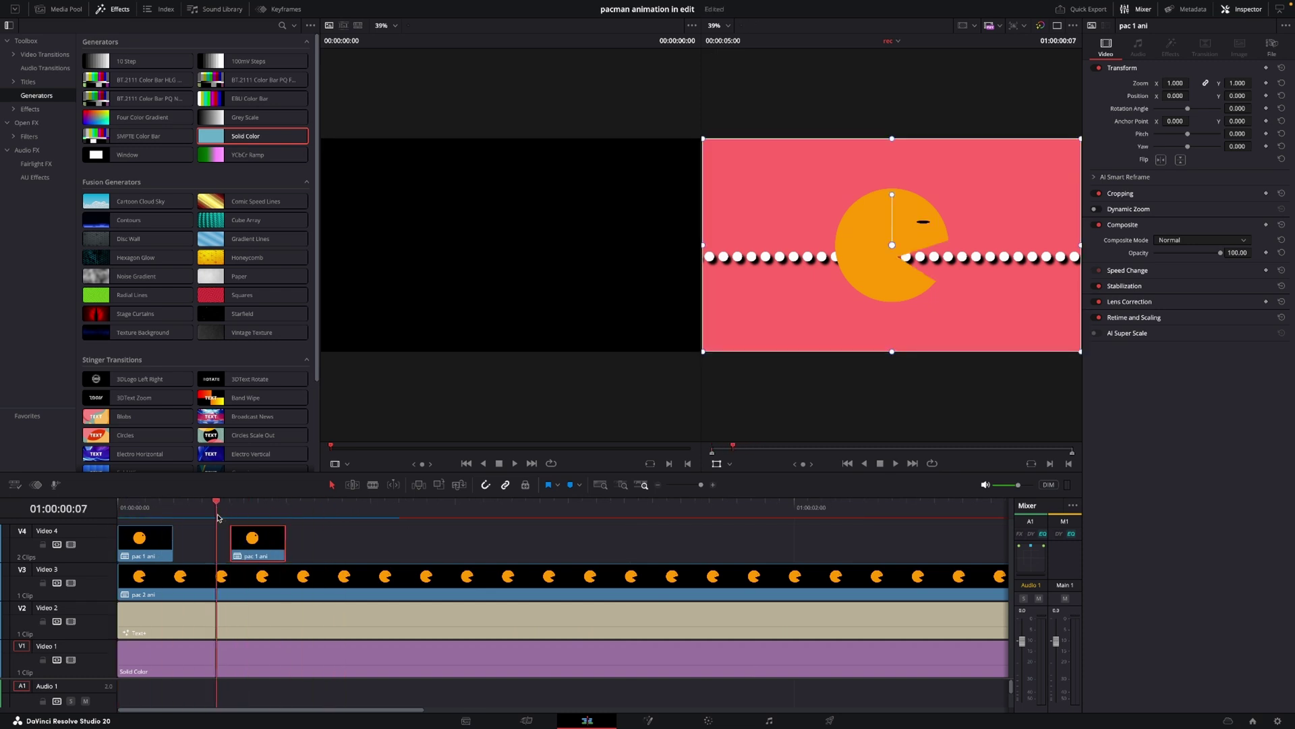
{"action": "left_click_drag", "start_coordinate": [699, 486], "coordinate": [694, 486]}
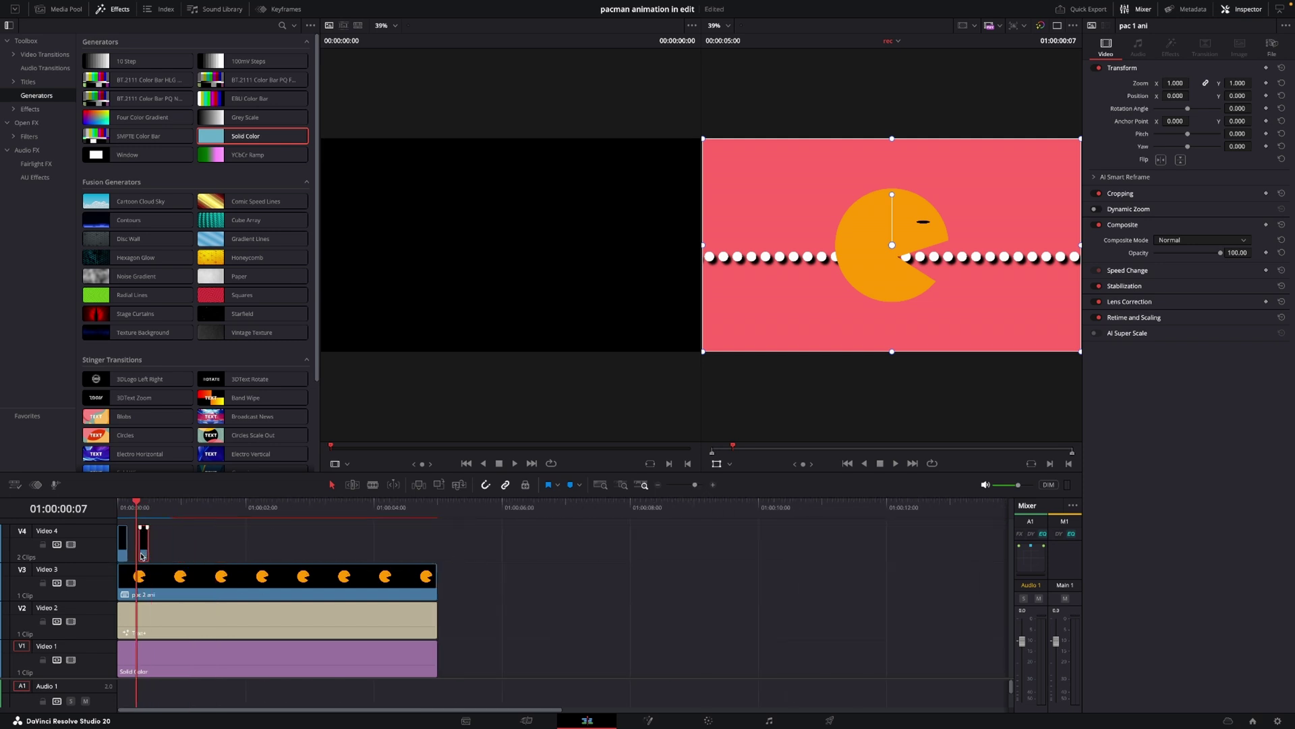
{"action": "left_click_drag", "start_coordinate": [142, 555], "coordinate": [119, 513]}
{"action": "key", "text": "space"}
{"action": "key", "text": "space"}
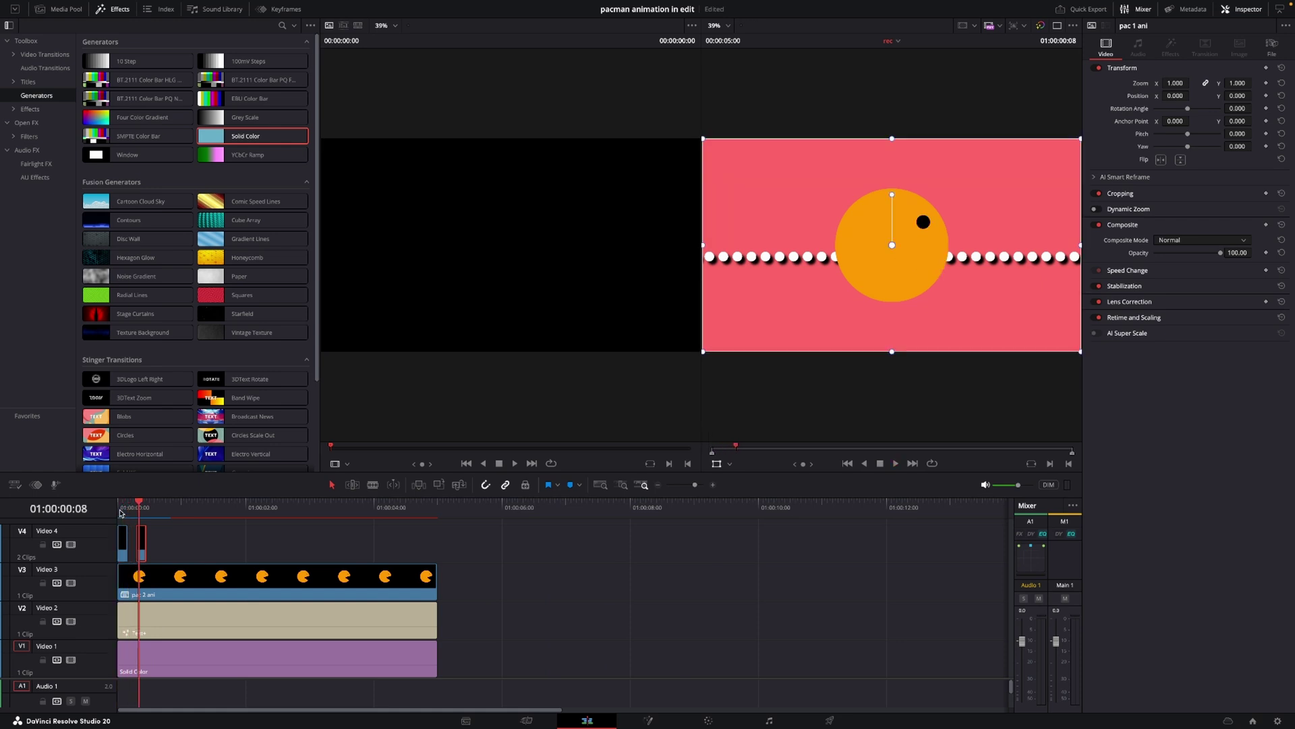
{"action": "key", "text": "Left"}
{"action": "key", "text": "Left"}
{"action": "key", "text": "Left"}
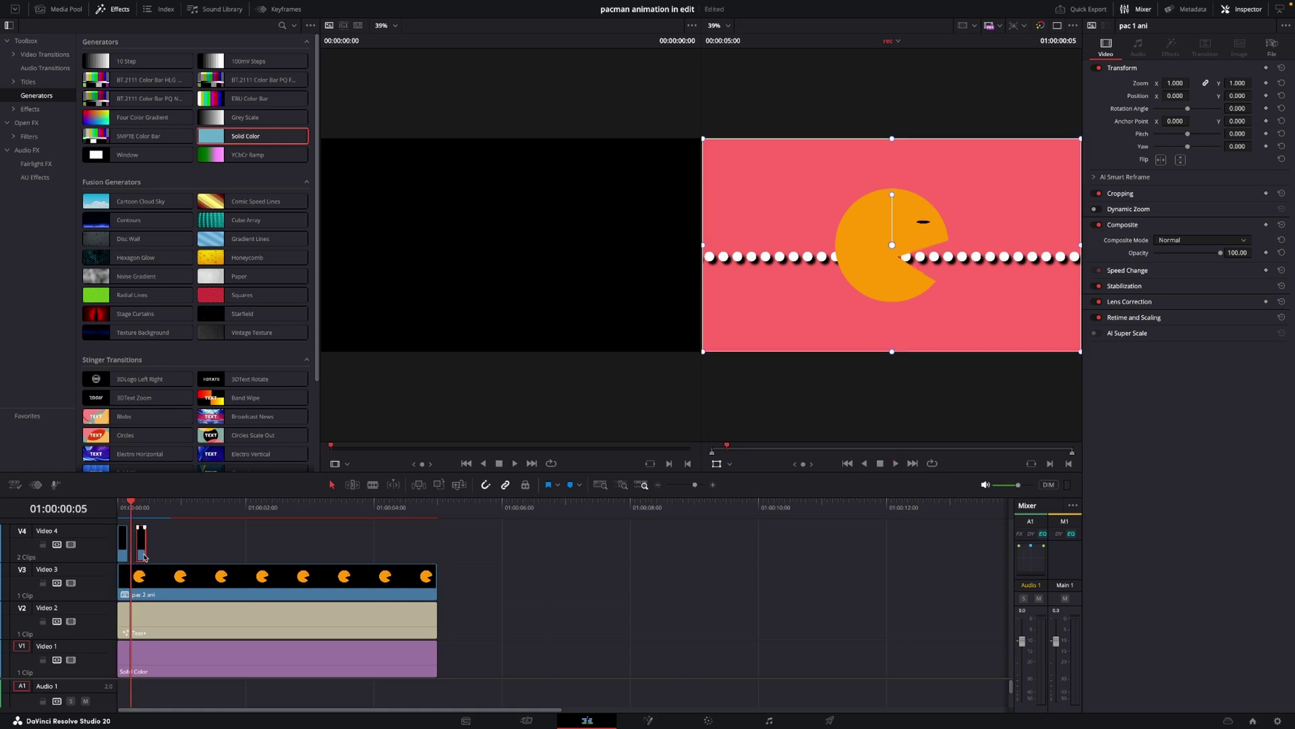
{"action": "key", "text": "Right"}
{"action": "key", "text": "Right"}
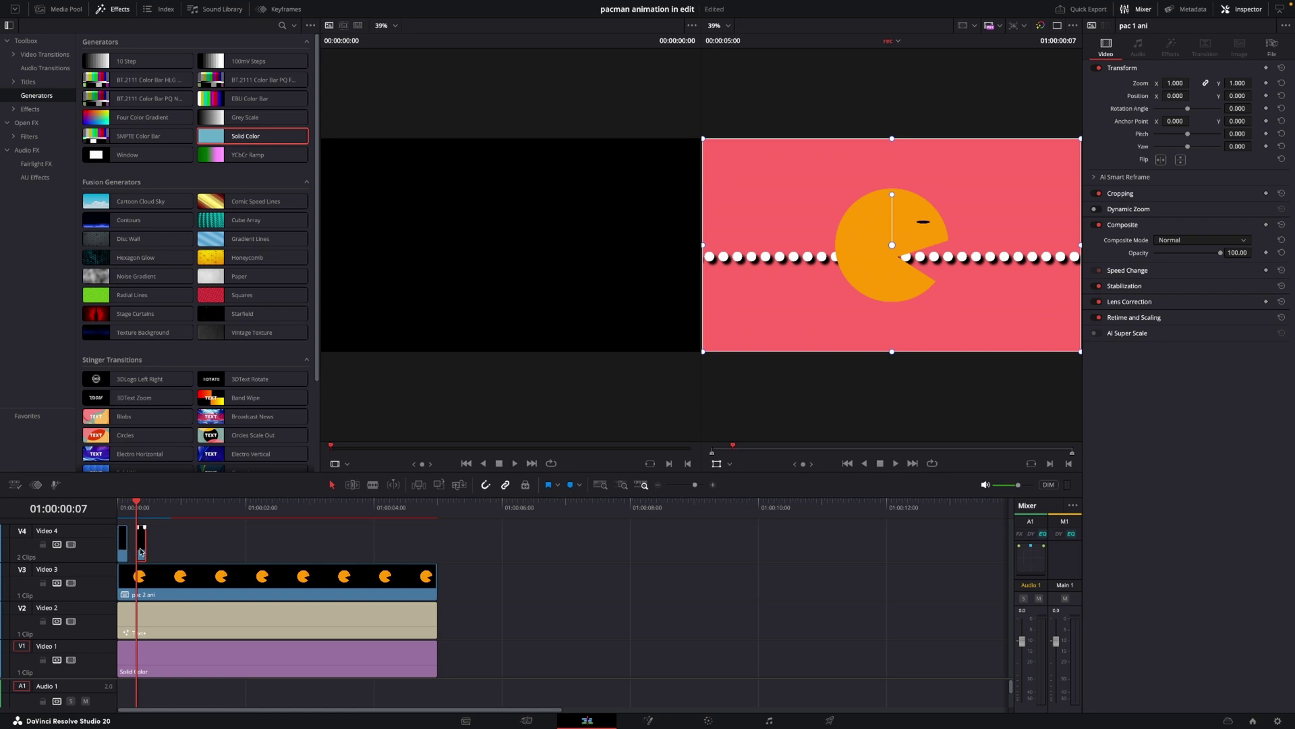
- Duplicate the two short pac 1 ani pieces repeatedly along Video 4 to the end of pac 2 ani, and play back the chomping
{"action": "left_click", "coordinate": [121, 552], "text": "ctrl"}
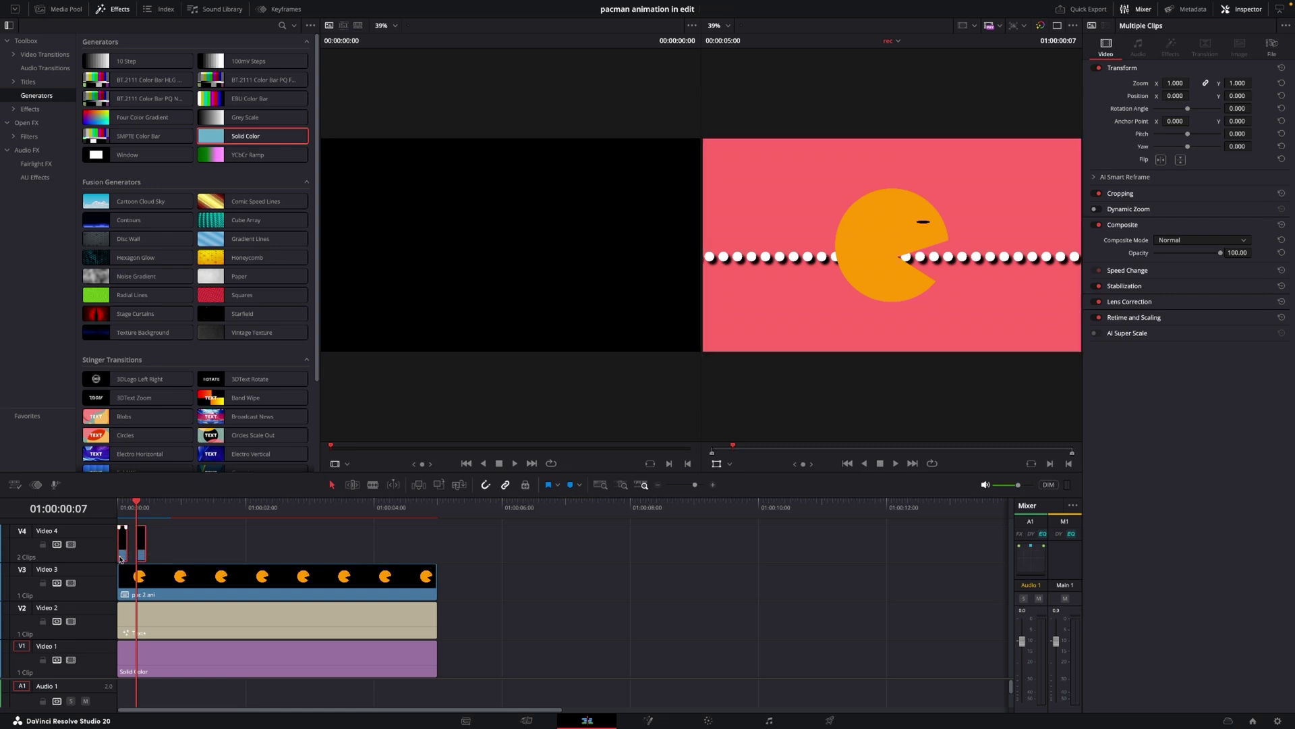
{"action": "left_click_drag", "start_coordinate": [142, 555], "coordinate": [387, 556]}
{"action": "left_click_drag", "start_coordinate": [387, 556], "coordinate": [437, 557]}
{"action": "left_click_drag", "start_coordinate": [140, 503], "coordinate": [110, 509]}
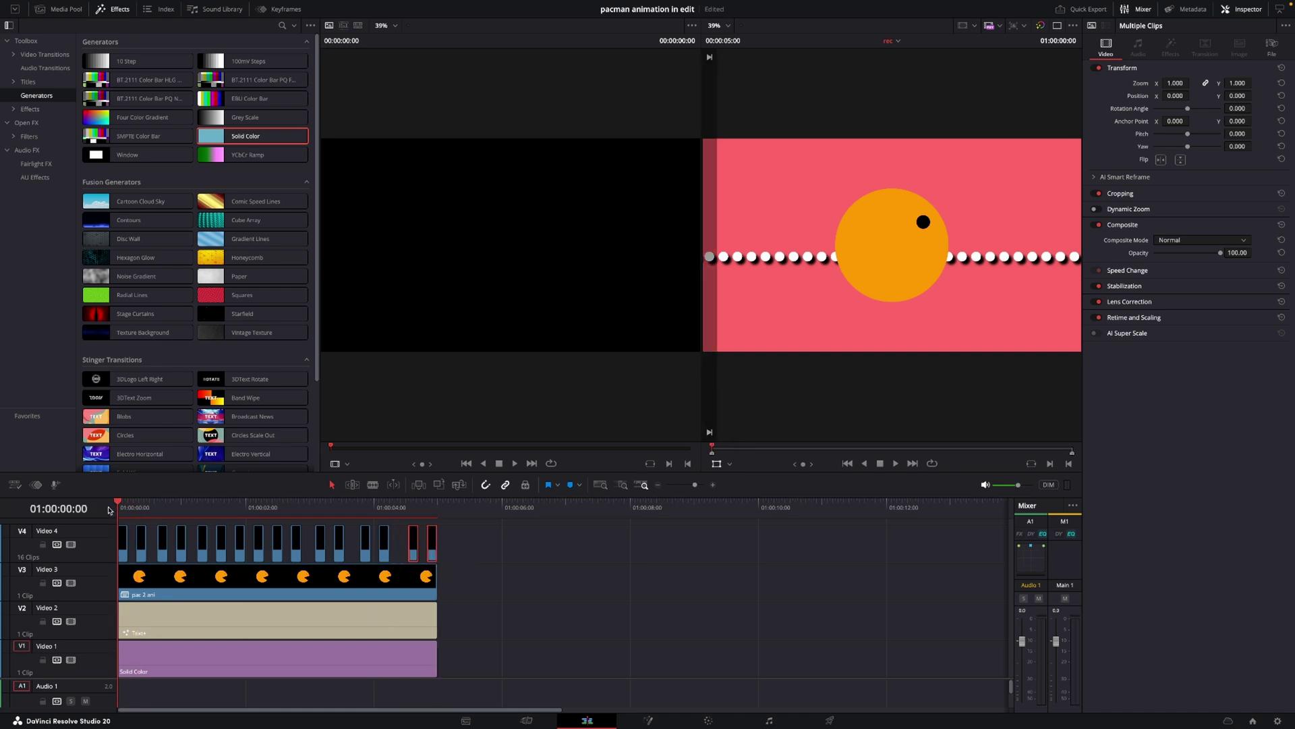
{"action": "key", "text": "space"}
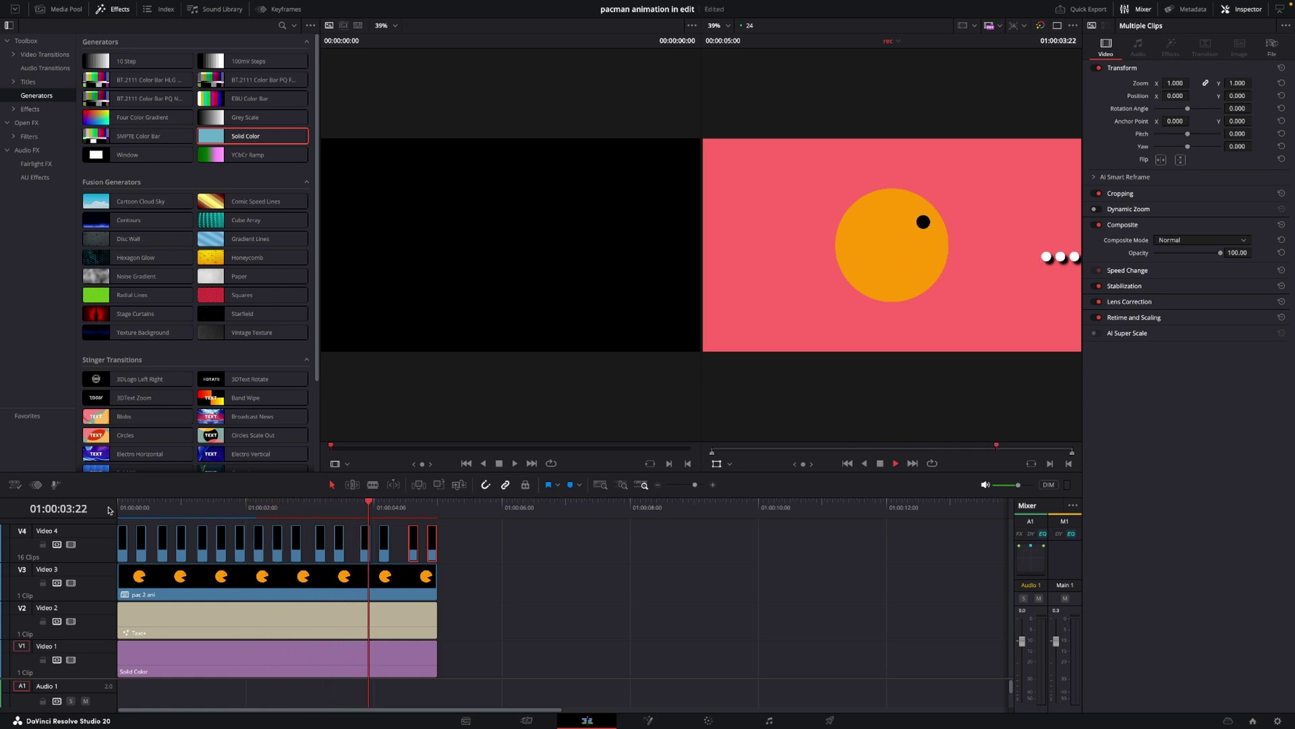
{"action": "key", "text": "space"}
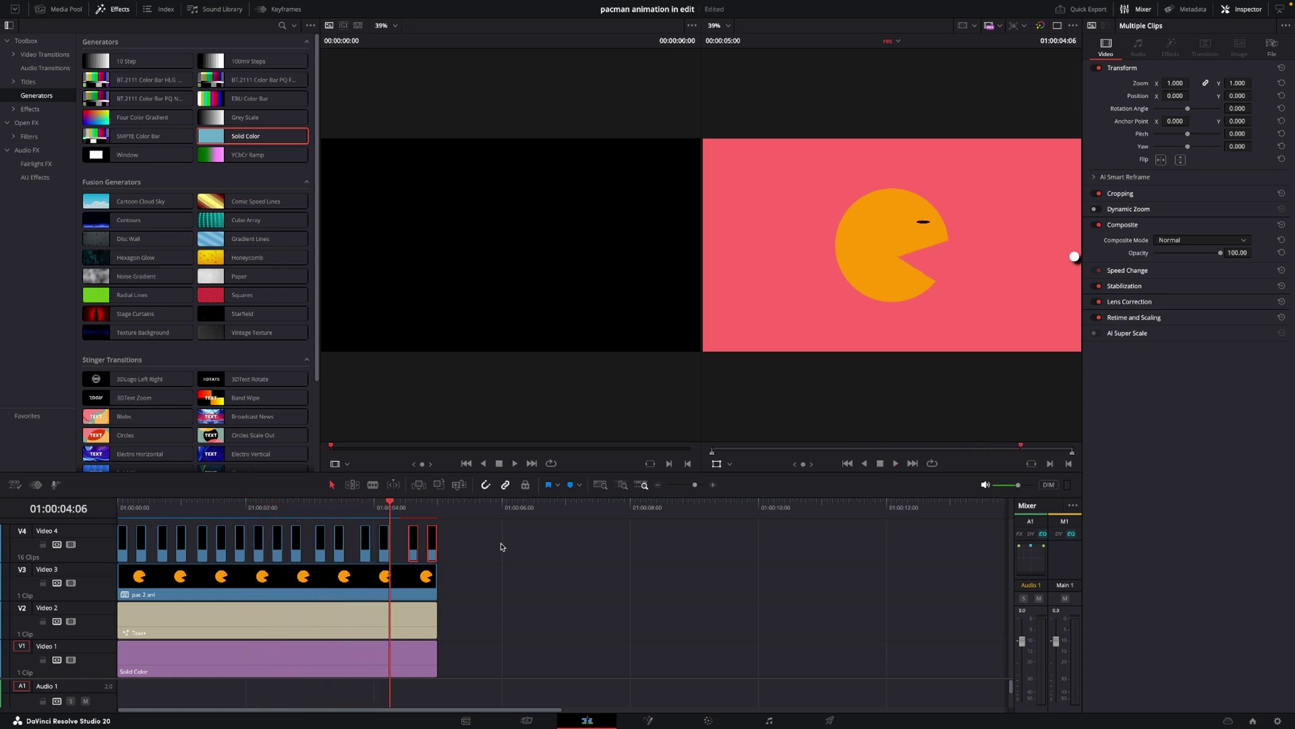
- Combine all the short pac 1 ani pieces and the pac 2 ani clip into a compound clip named pac ani
{"action": "left_click_drag", "start_coordinate": [501, 547], "coordinate": [120, 582]}
{"action": "right_click", "coordinate": [142, 582]}
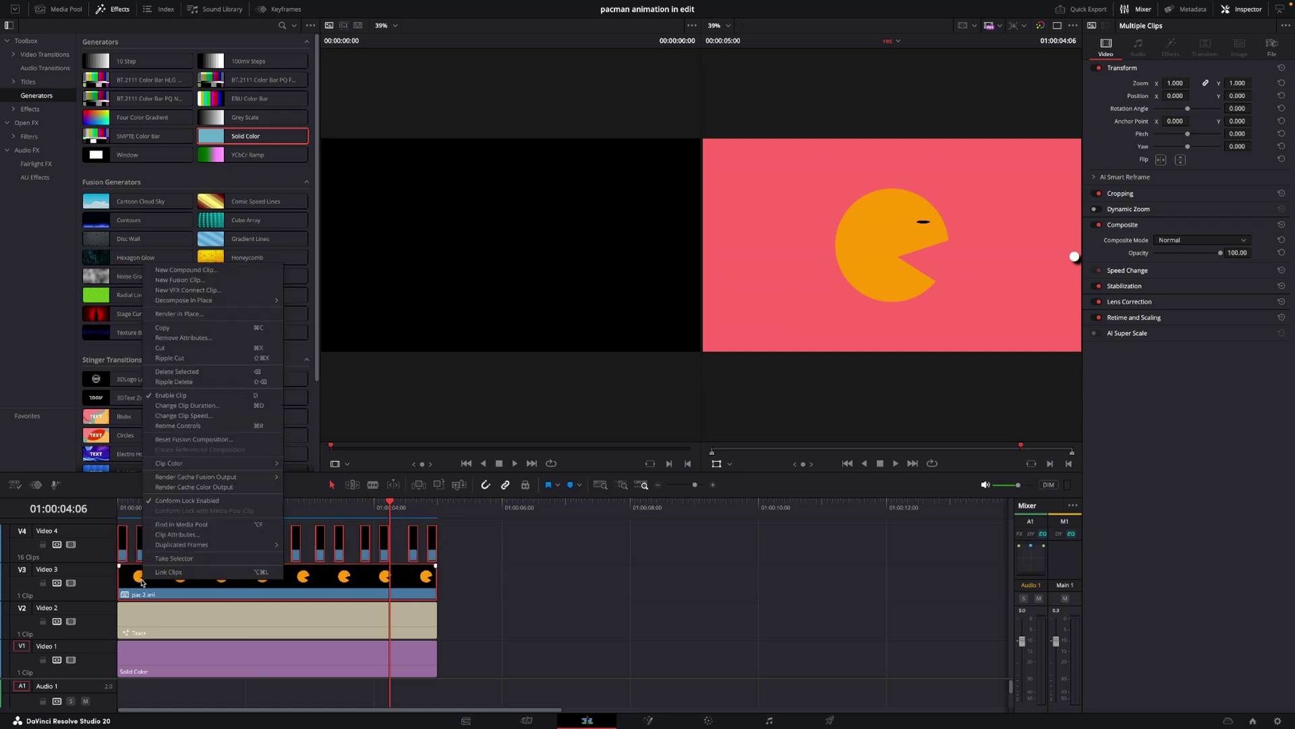
{"action": "left_click", "coordinate": [222, 272]}
{"action": "key", "text": "BackSpace"}
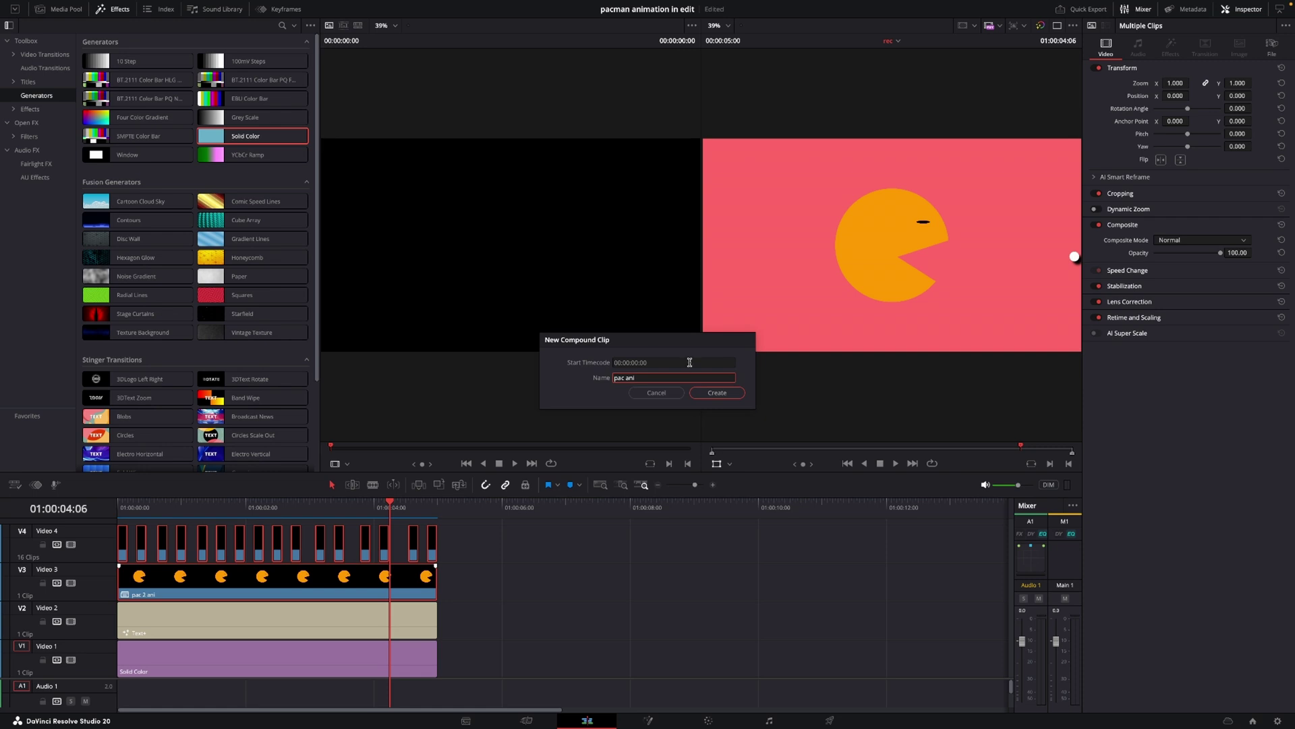
{"action": "left_click", "coordinate": [718, 393]}
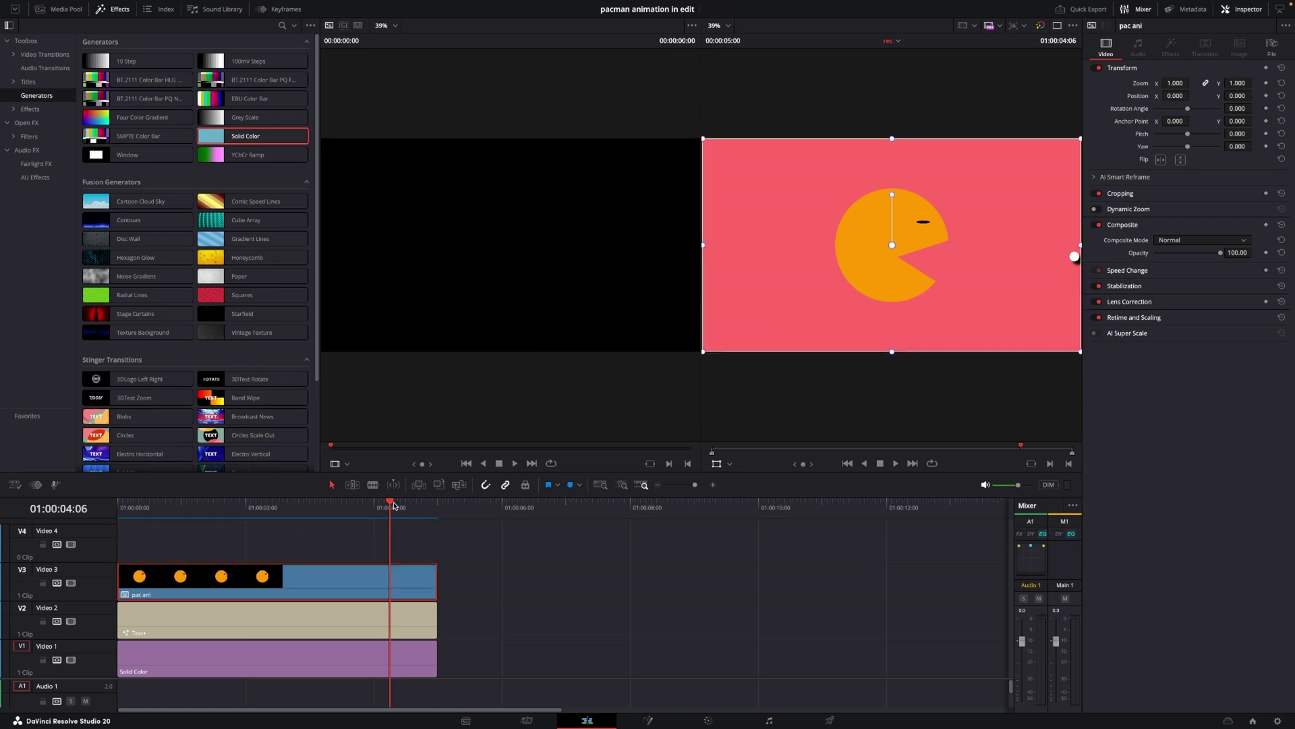
- Scale the pac ani clip down to a zoom of 0.710 on both axes
{"action": "key", "text": "Home"}
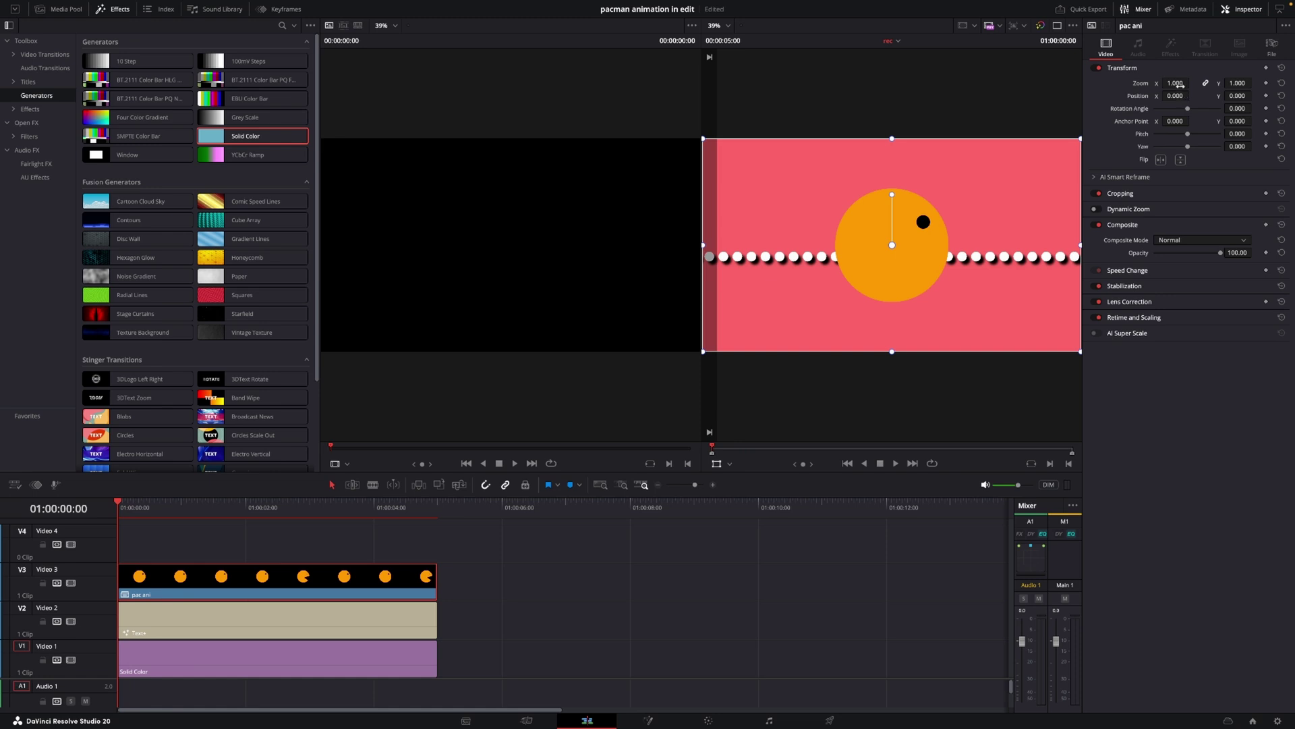
{"action": "scroll", "coordinate": [1176, 82], "scroll_direction": "down", "scroll_amount": 6}
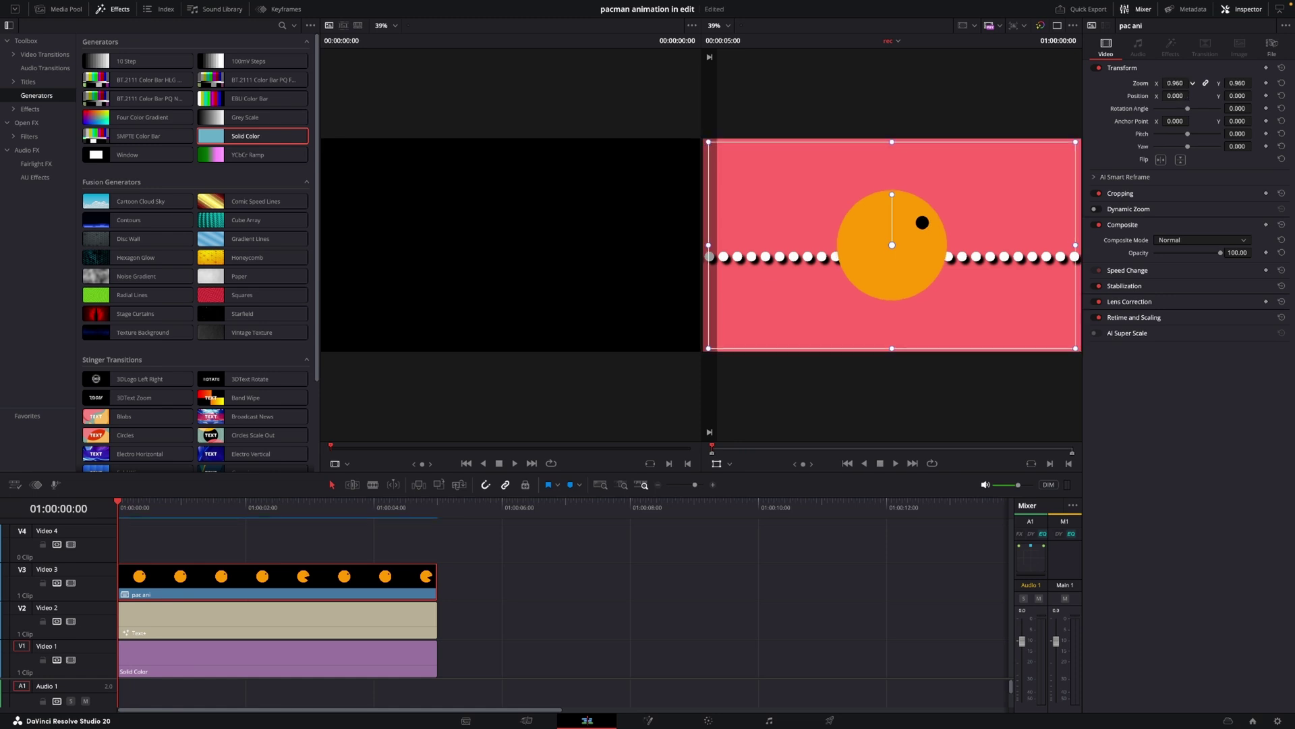
{"action": "key", "text": "space"}
{"action": "key", "text": "space"}
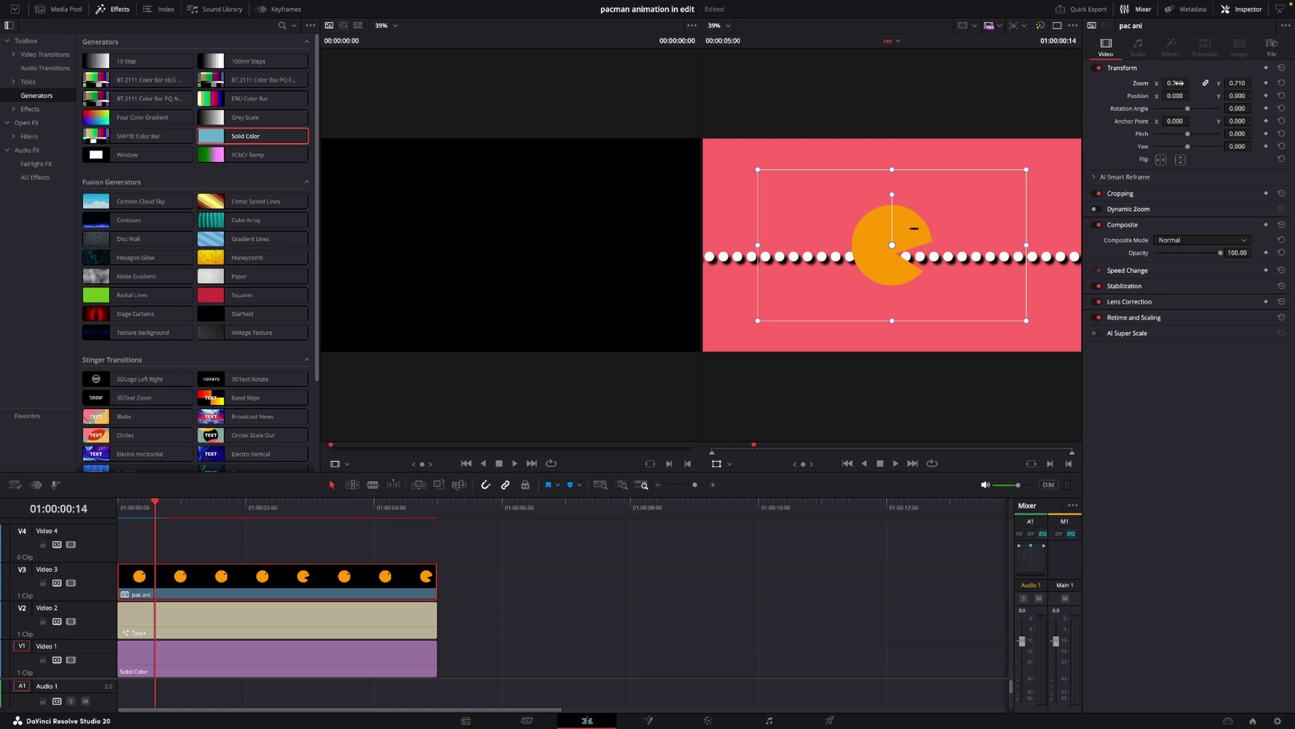
{"action": "key", "text": "j"}
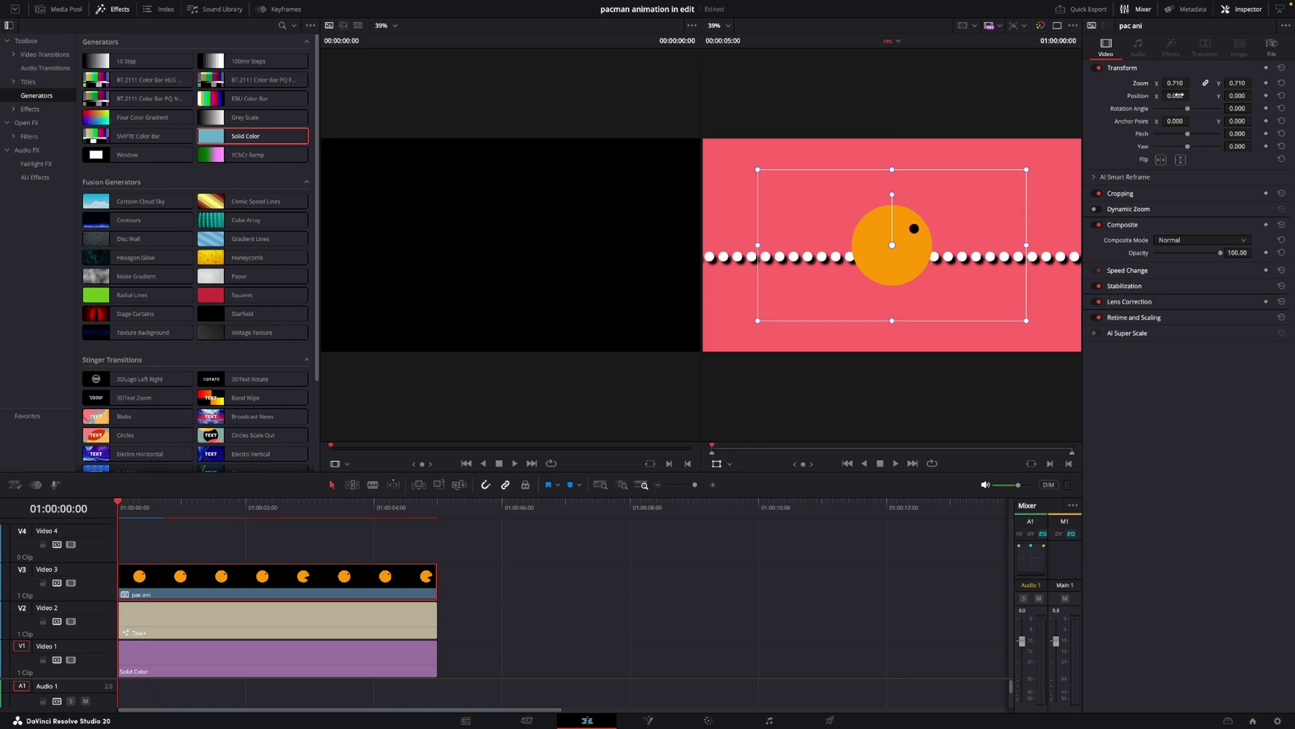
- Position pac ani at X -2446 and Y -44, aligned with the dots and outside the frame's left edge, at the timeline start
{"action": "scroll", "coordinate": [1177, 95], "scroll_direction": "down", "scroll_amount": 15}
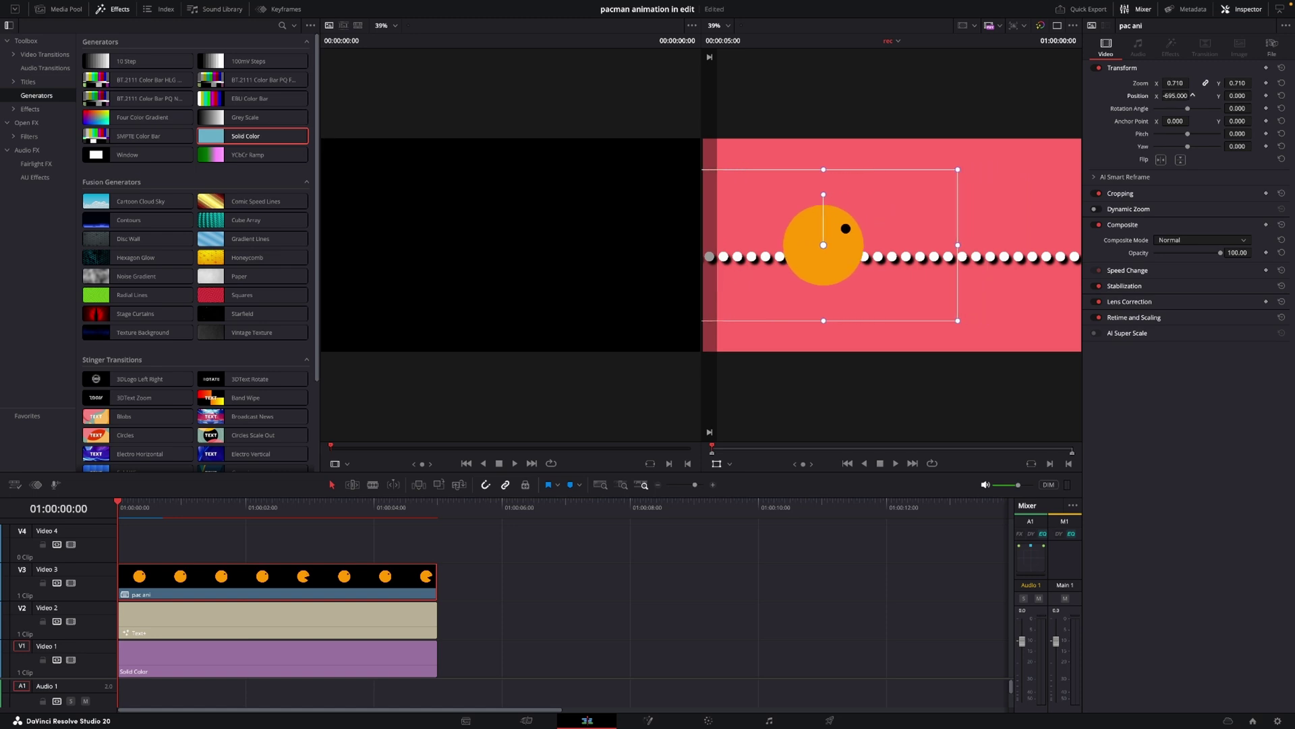
{"action": "scroll", "coordinate": [1192, 95], "scroll_direction": "down", "scroll_amount": 20}
{"action": "key", "text": "space"}
{"action": "key", "text": "space"}
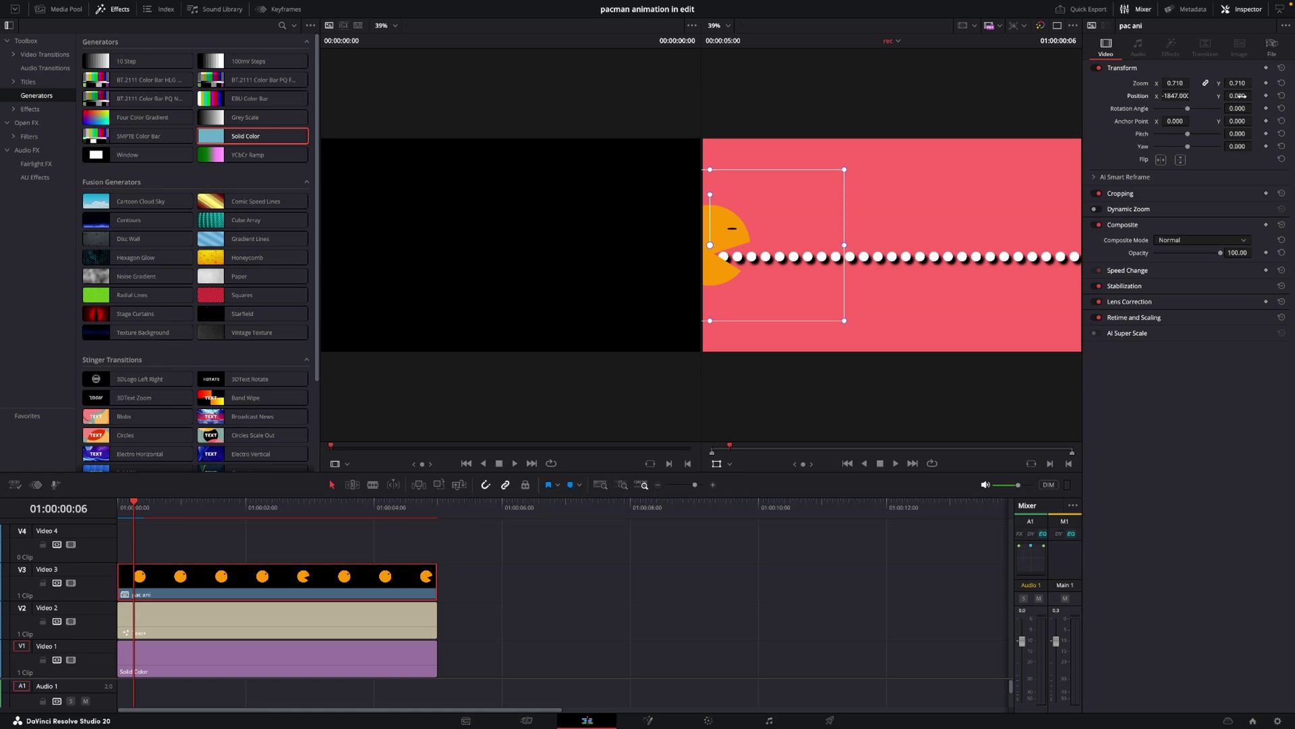
{"action": "scroll", "coordinate": [1242, 96], "scroll_direction": "down", "scroll_amount": 3}
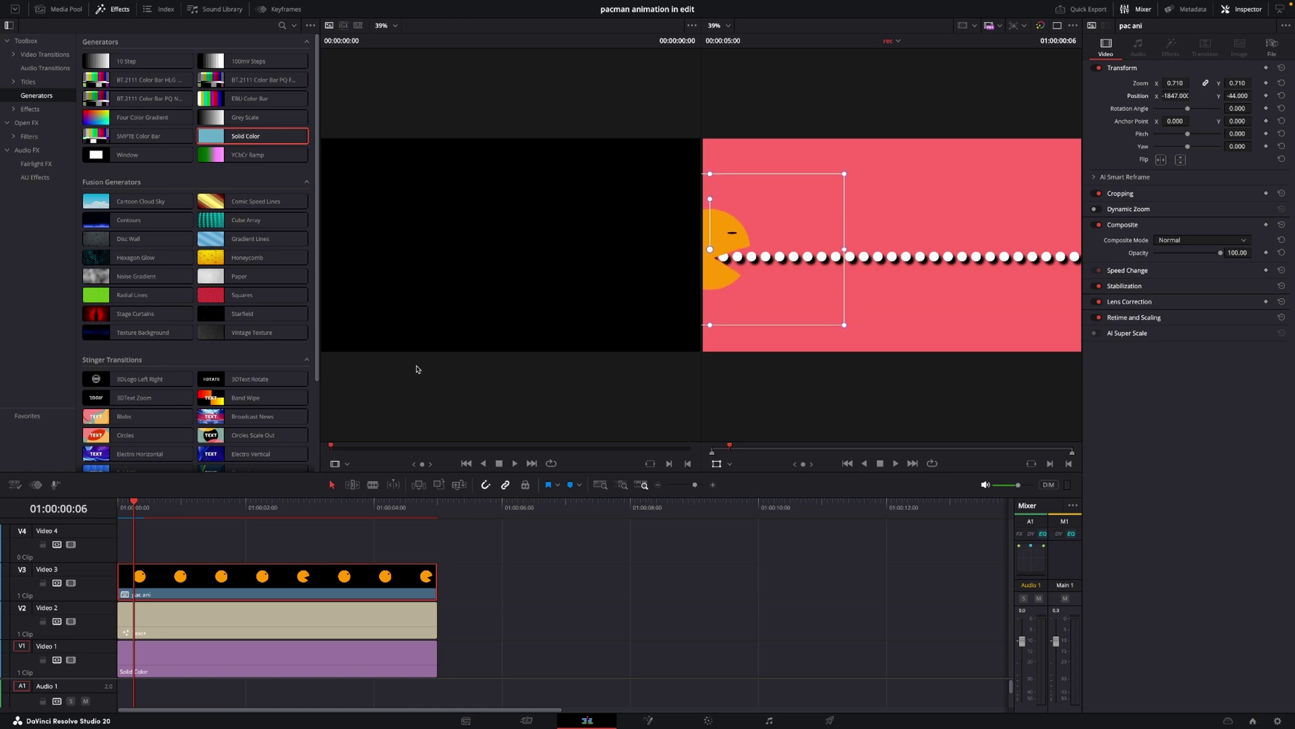
{"action": "key", "text": "Home"}
{"action": "scroll", "coordinate": [1184, 96], "scroll_direction": "down", "scroll_amount": 15}
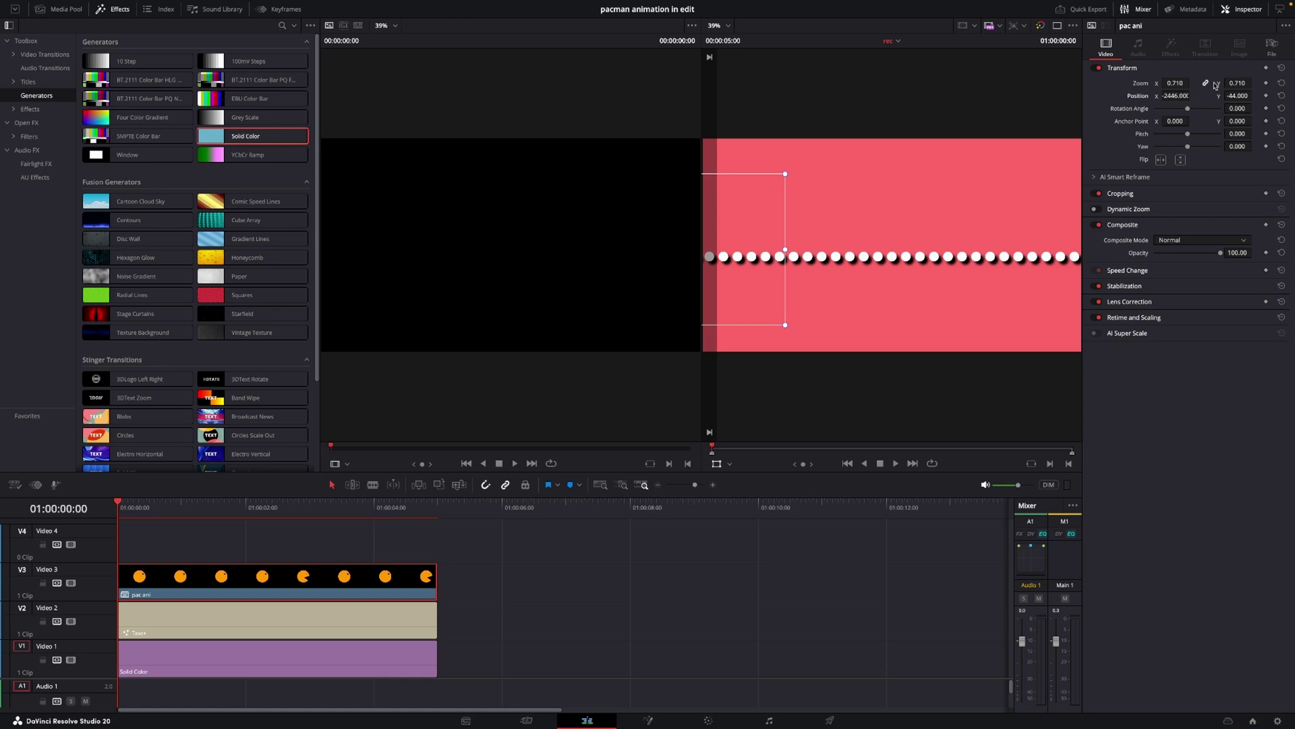
- Keyframe pac ani's position at the timeline start and again at 01:00:04:04, with X increased until the character reaches the frame's right edge
{"action": "left_click", "coordinate": [1266, 96]}
{"action": "key", "text": "space"}
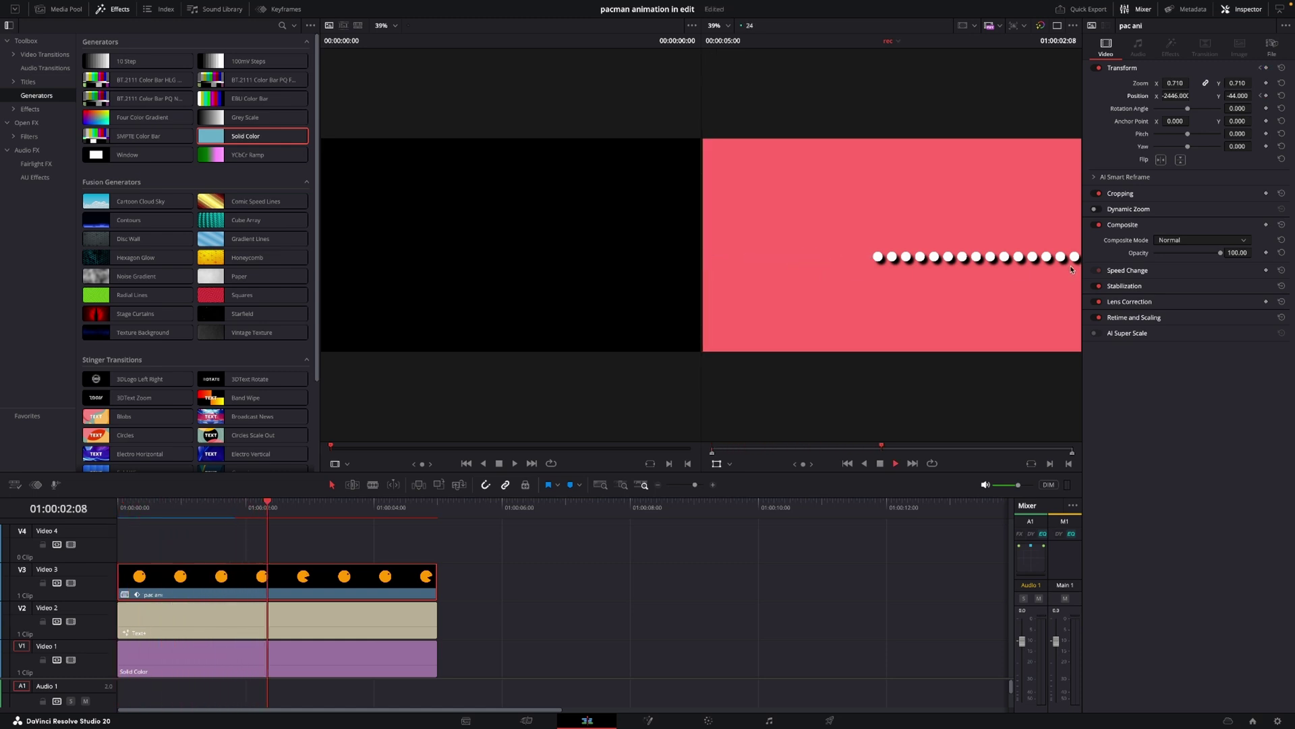
{"action": "key", "text": "space"}
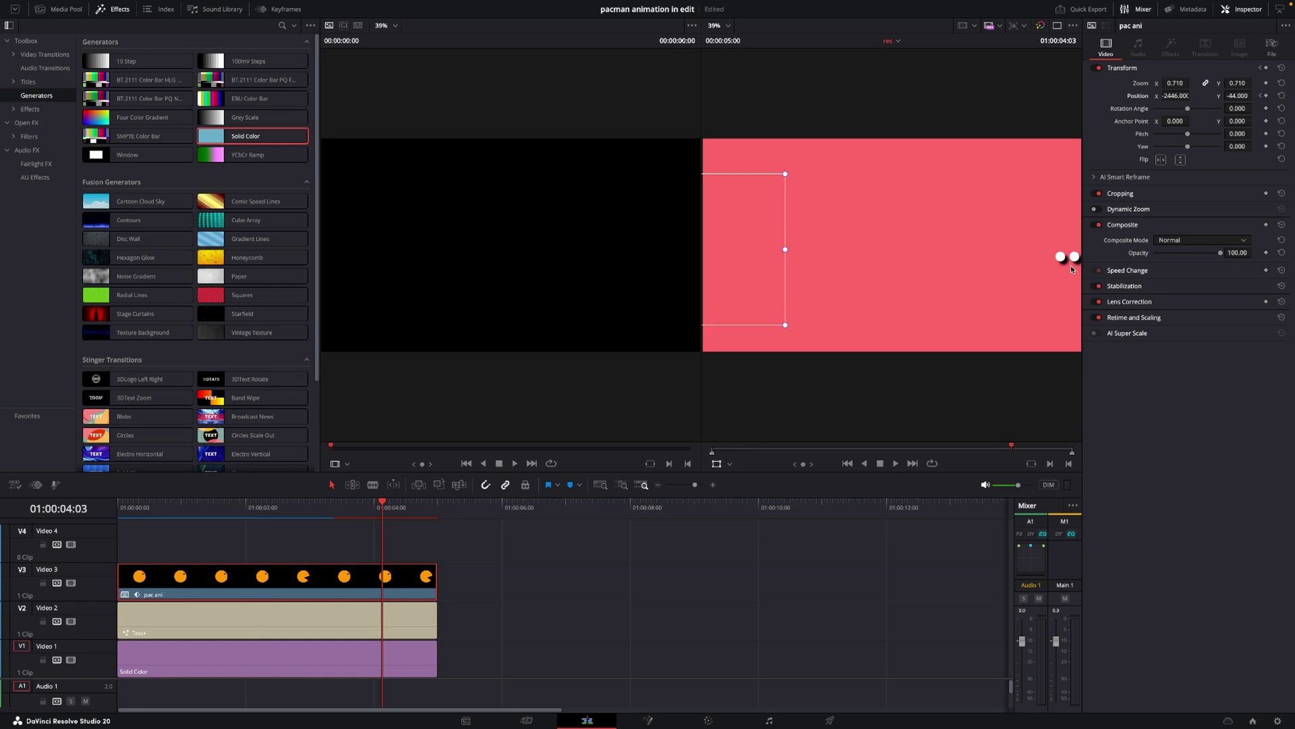
{"action": "key", "text": "Right"}
{"action": "key", "text": "ctrl+s"}
{"action": "left_click_drag", "start_coordinate": [1174, 96], "coordinate": [1222, 95]}
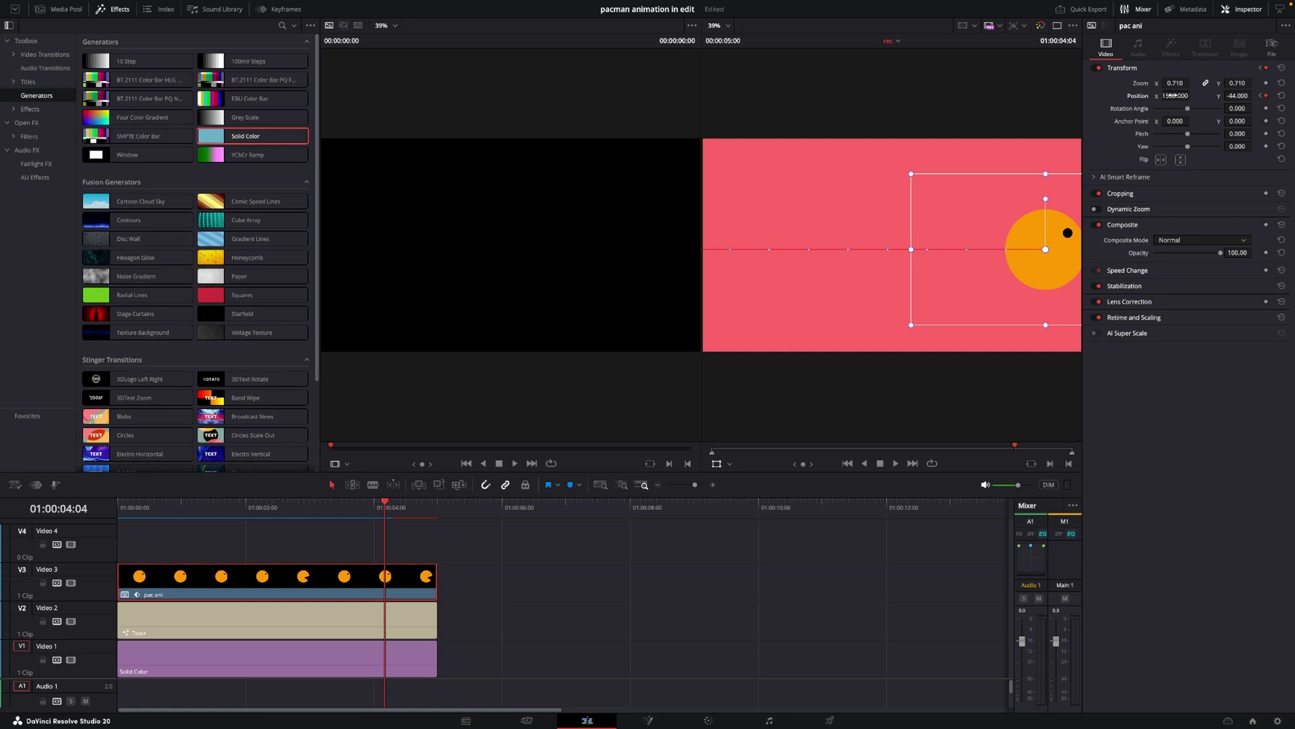
- Add another position keyframe to pac ani at 01:00:04:08, with X at about 2770 so the character is fully outside the frame
{"action": "key", "text": "Right"}
{"action": "key", "text": "Right"}
{"action": "key", "text": "Right"}
{"action": "key", "text": "Right"}
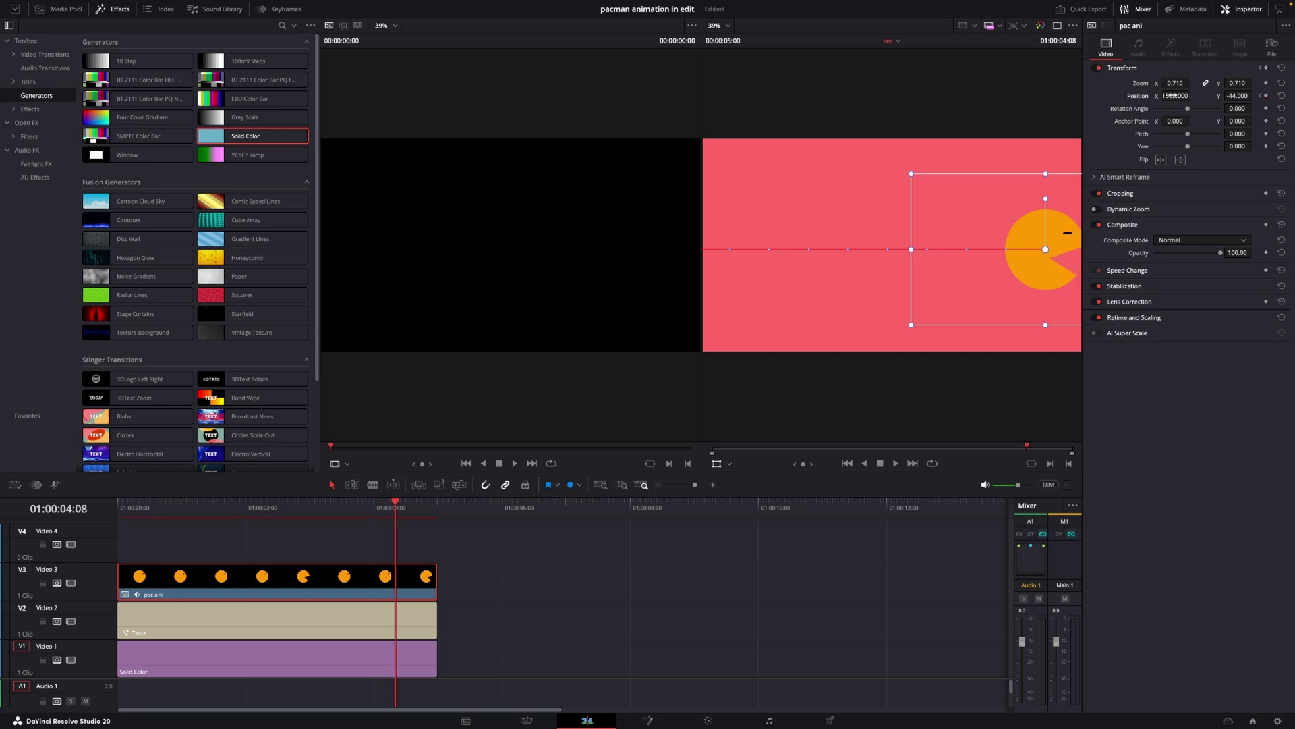
{"action": "left_click_drag", "start_coordinate": [1180, 95], "coordinate": [1193, 95]}
- Play back the end of the animation and the full pac ani movement from the timeline start
{"action": "key", "text": "space"}
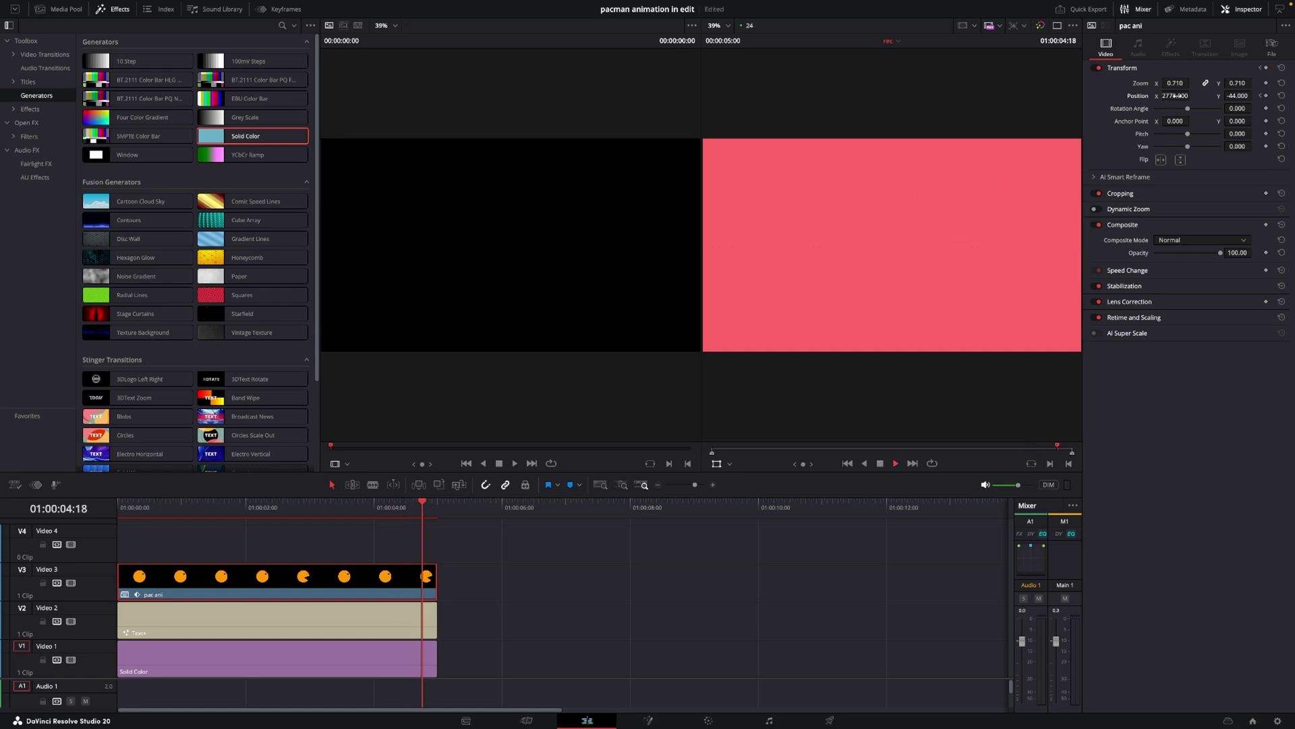
{"action": "left_click", "coordinate": [124, 507]}
{"action": "left_click", "coordinate": [120, 507]}
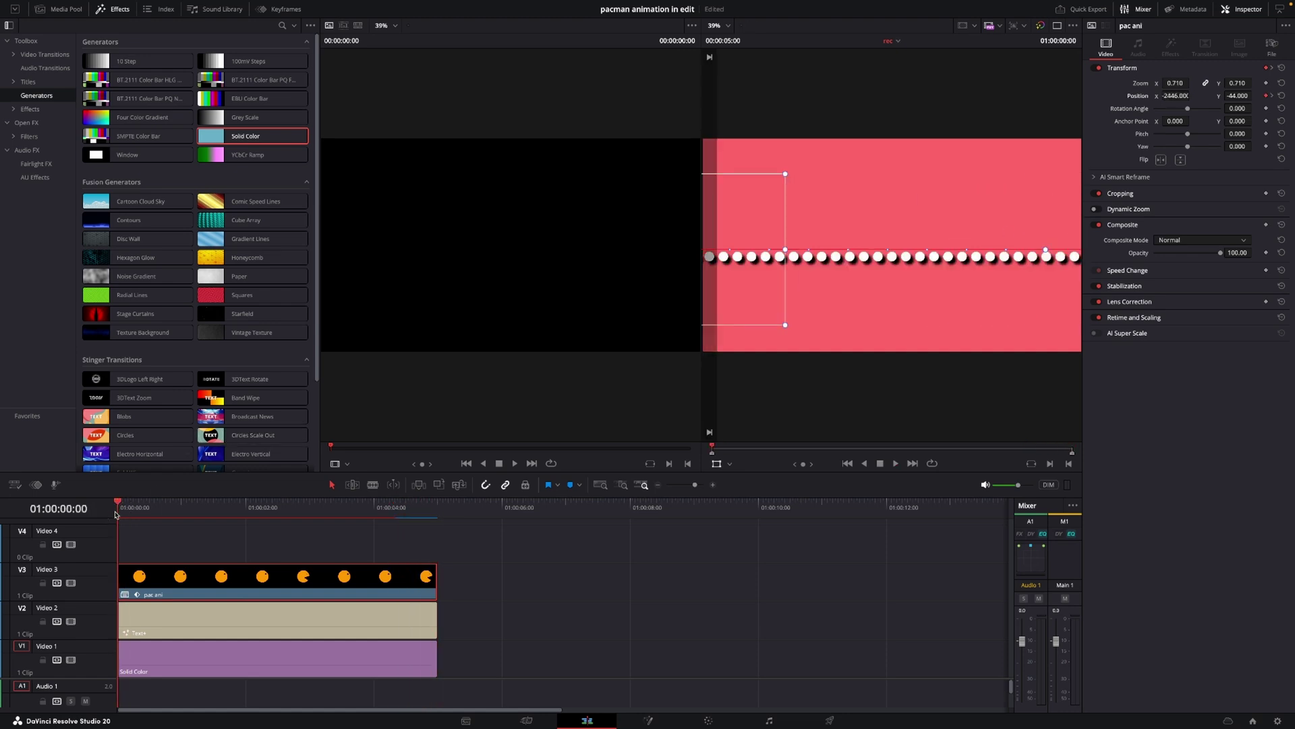
{"action": "key", "text": "space"}
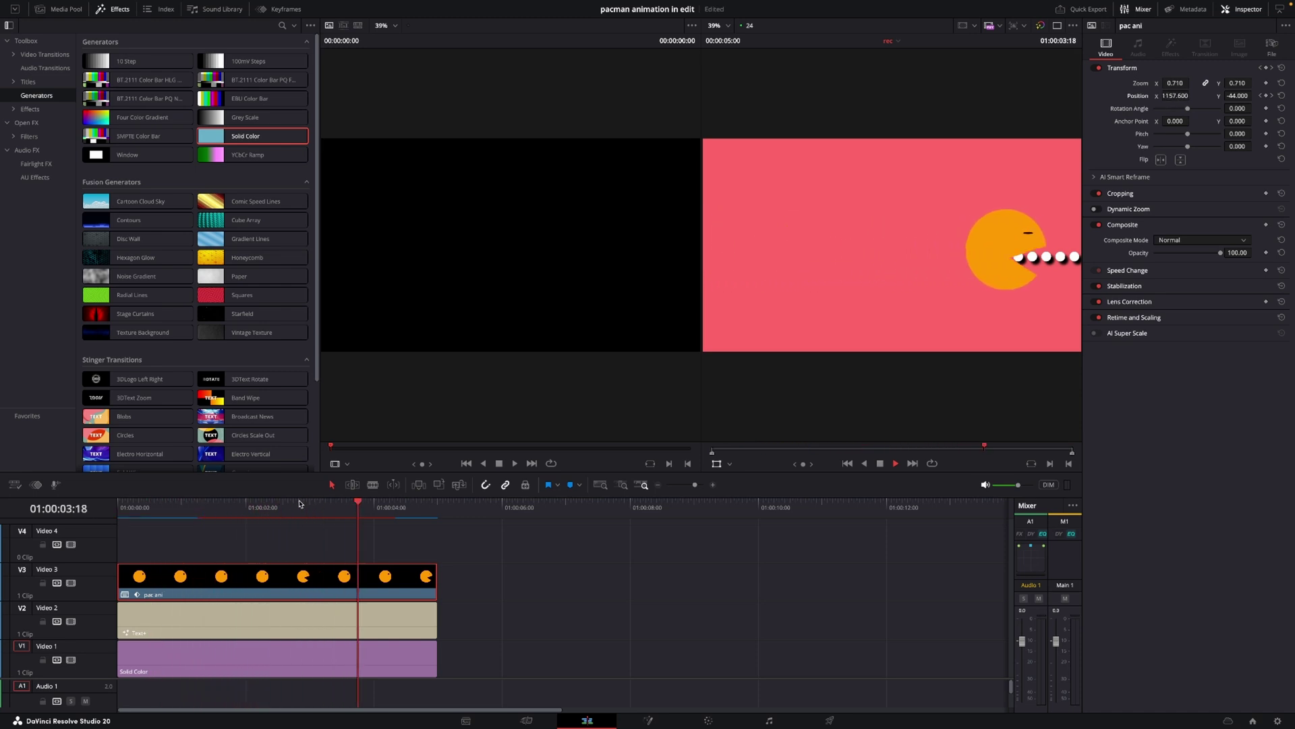
- Search Open FX for "sha" and apply Drop Shadow to the pac ani clip, with the playhead at 01:00:00:19
{"action": "left_click", "coordinate": [134, 509]}
{"action": "left_click_drag", "start_coordinate": [134, 513], "coordinate": [169, 515]}
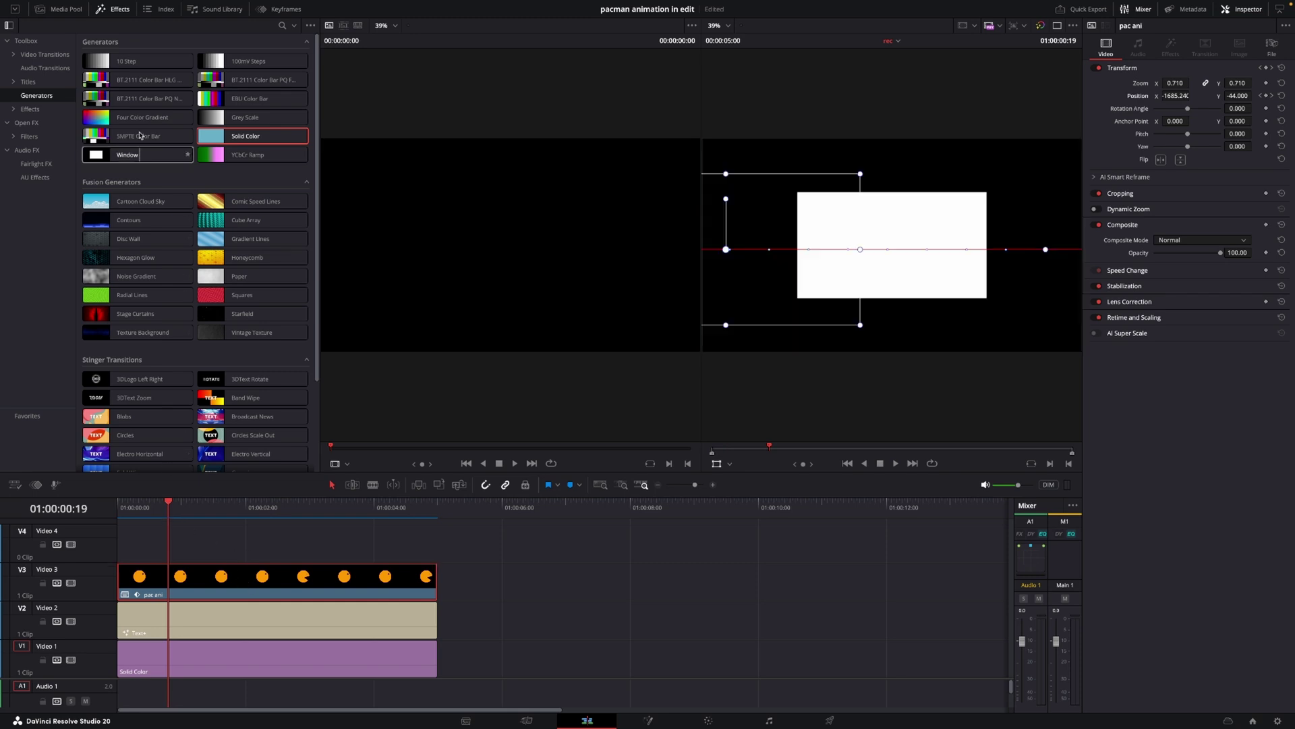
{"action": "left_click", "coordinate": [46, 124]}
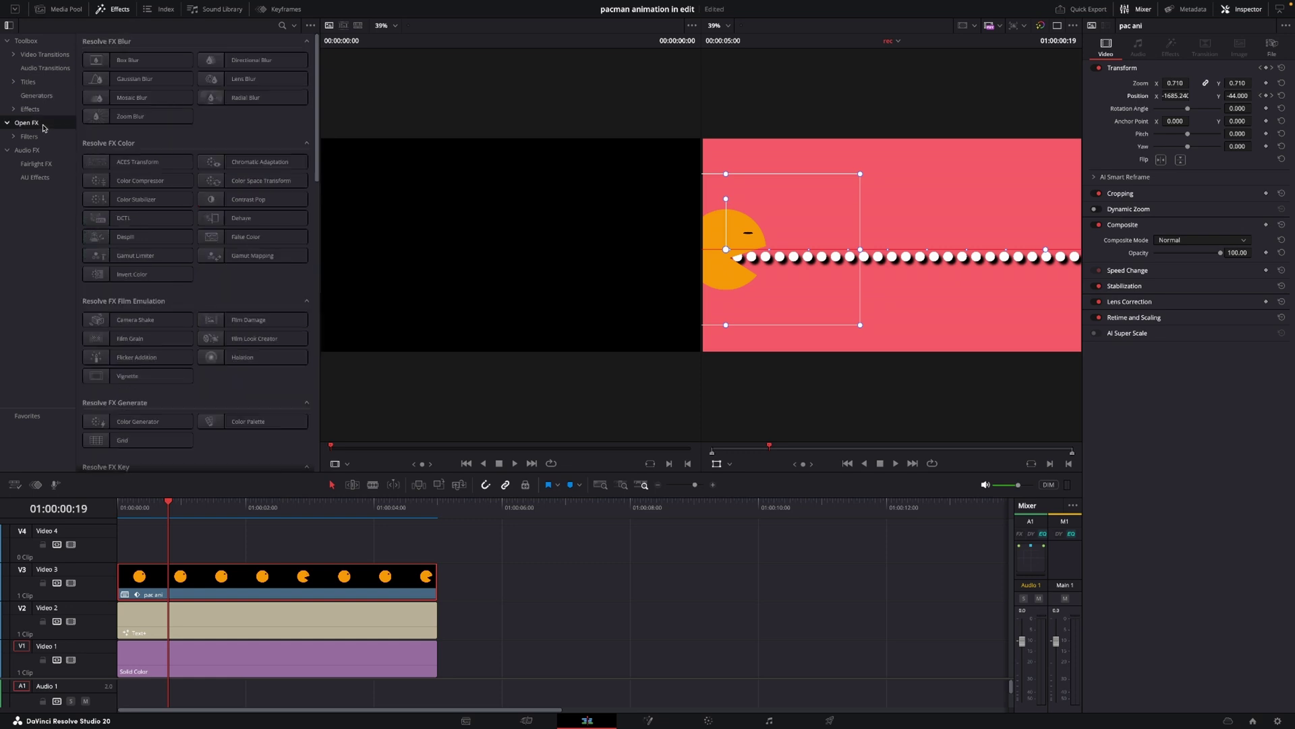
{"action": "left_click", "coordinate": [282, 27]}
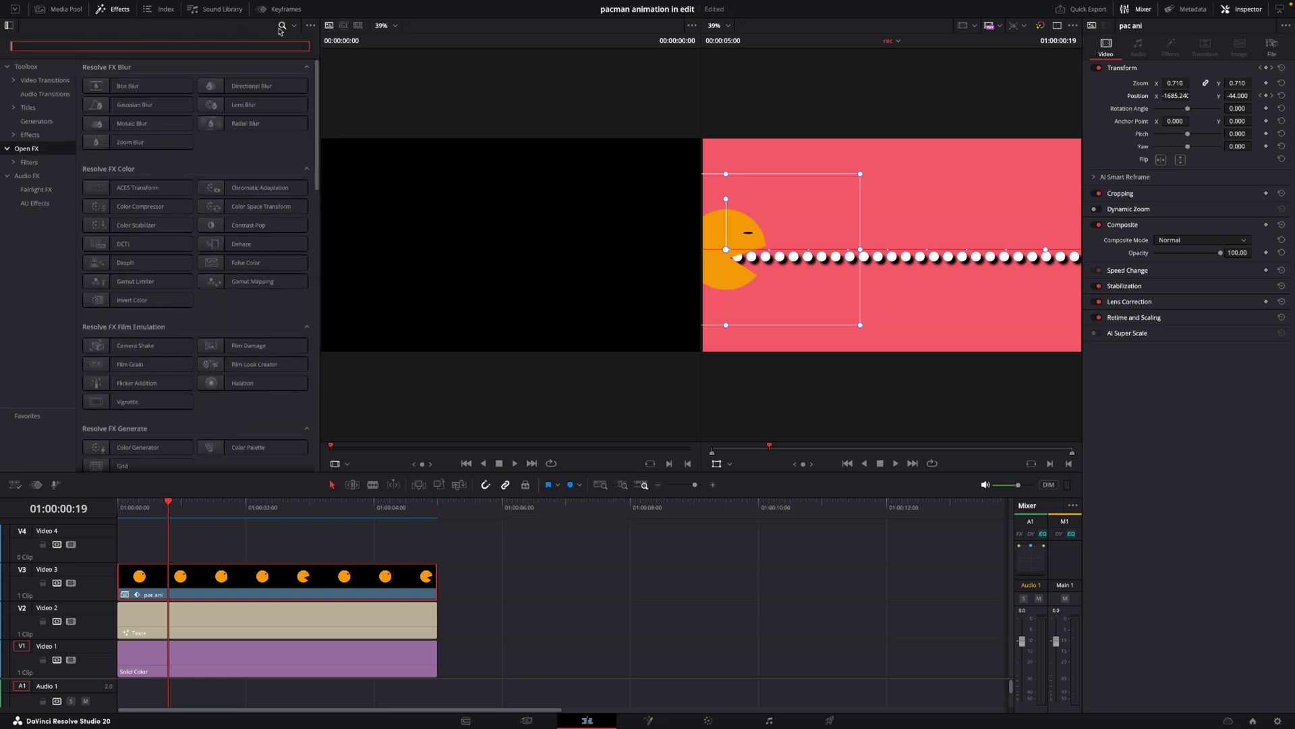
{"action": "type", "text": "sha"}
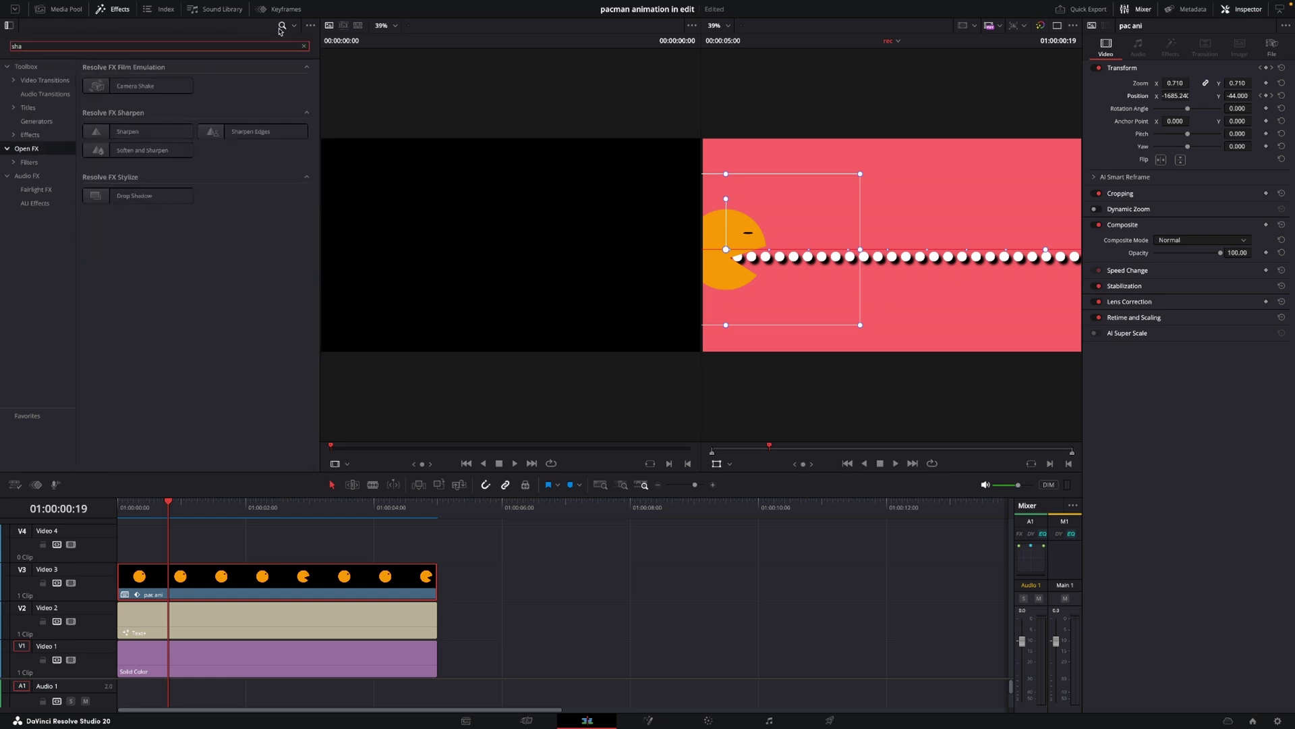
{"action": "left_click_drag", "start_coordinate": [138, 195], "coordinate": [278, 586]}
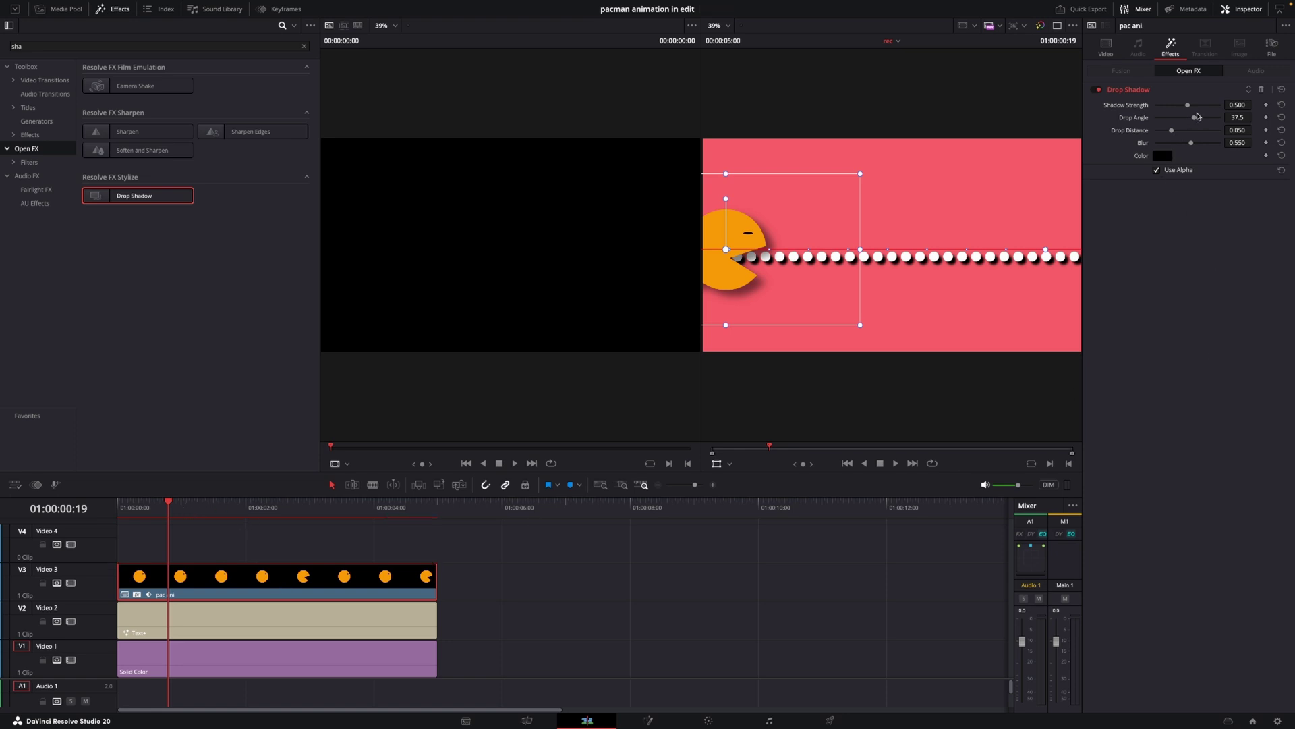
- Set pac ani's drop shadow to a strength of 0.860 and a drop angle of 62.8
{"action": "left_click", "coordinate": [1189, 106]}
{"action": "left_click_drag", "start_coordinate": [1192, 106], "coordinate": [1207, 107]}
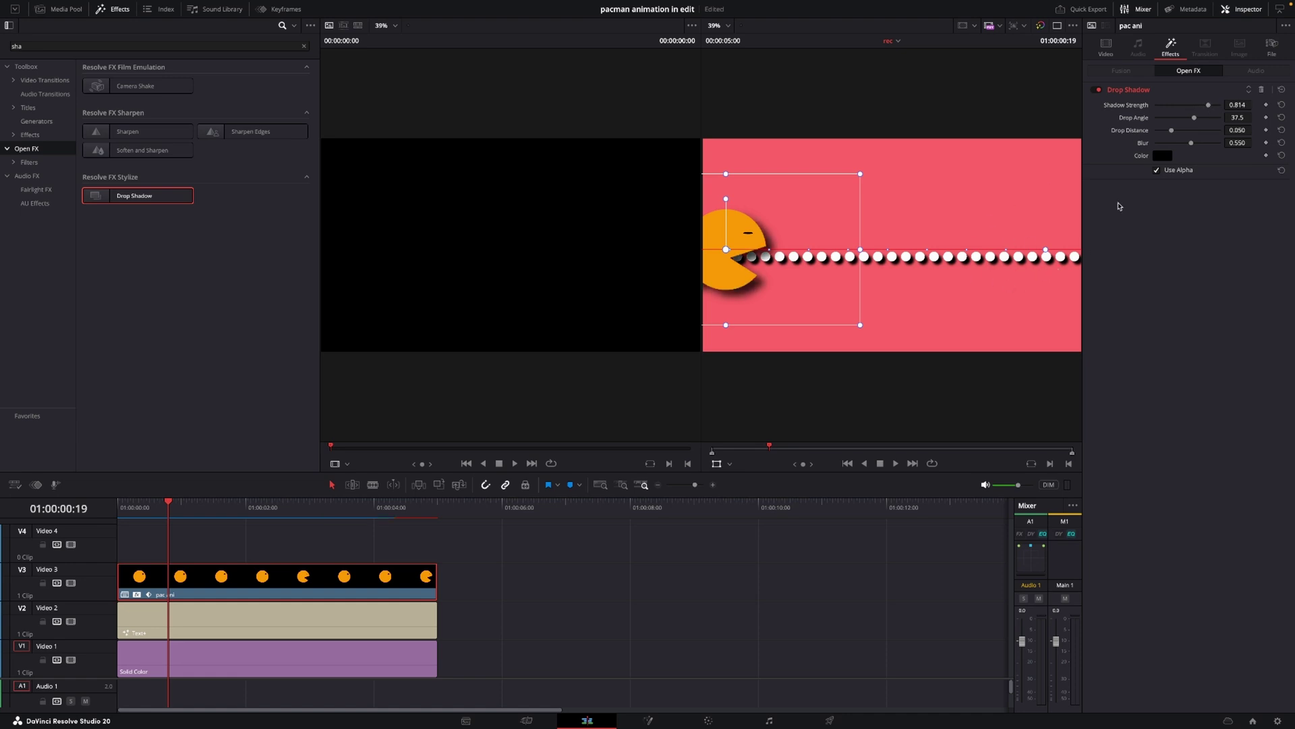
{"action": "left_click_drag", "start_coordinate": [1194, 119], "coordinate": [1215, 109]}
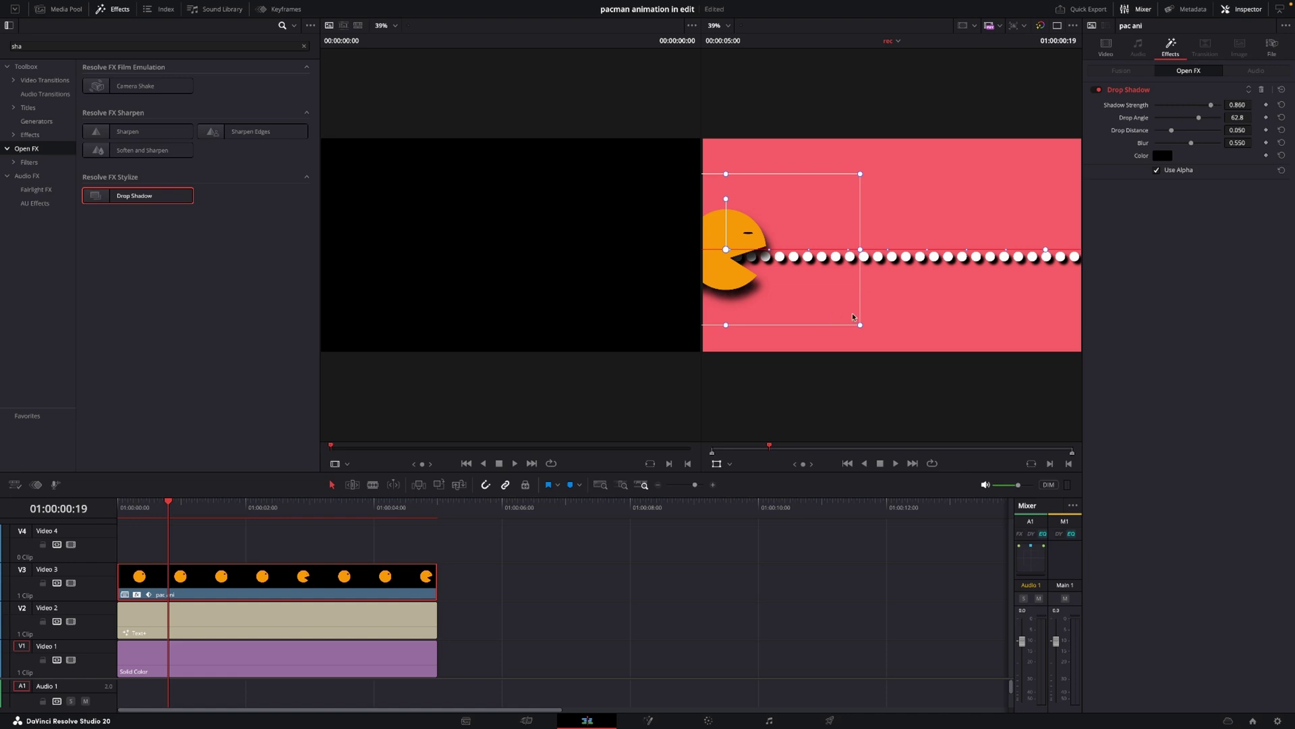
- Hide the transform overlay in the viewer and play back the finished animation from the timeline start
{"action": "left_click_drag", "start_coordinate": [175, 507], "coordinate": [80, 529]}
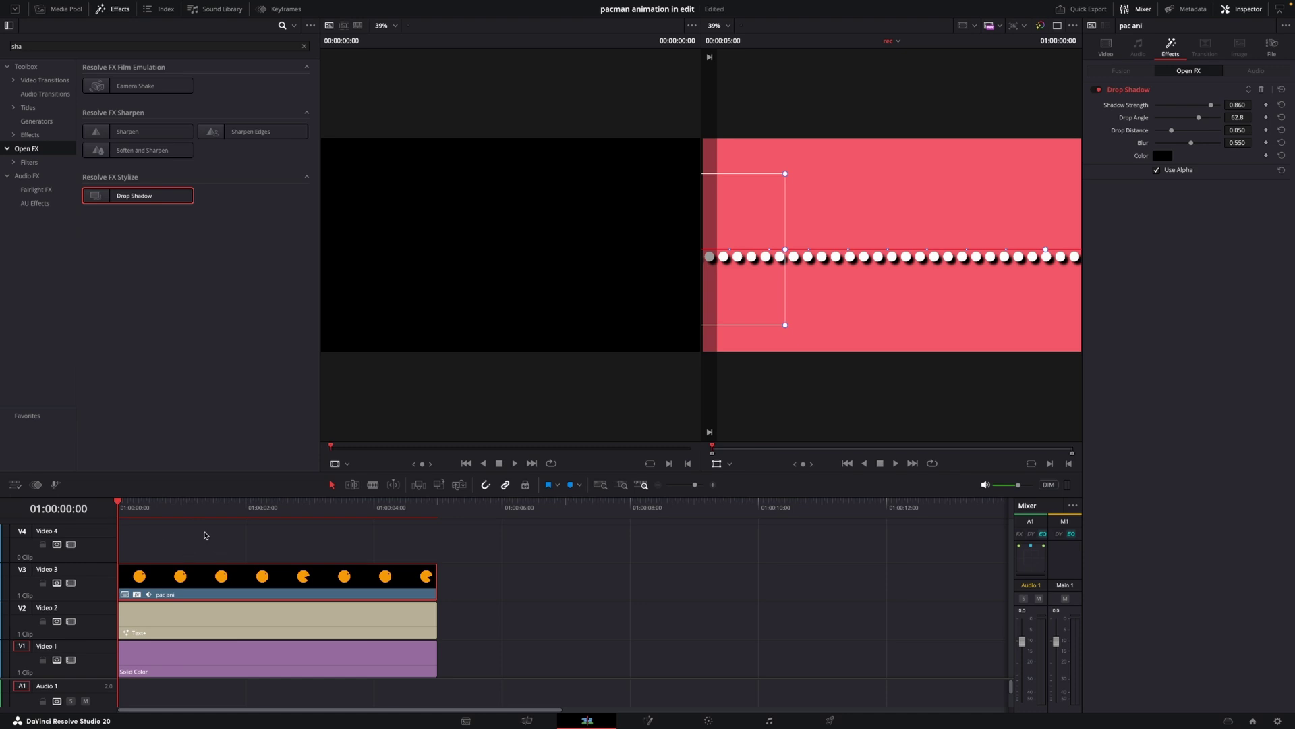
{"action": "left_click", "coordinate": [717, 464]}
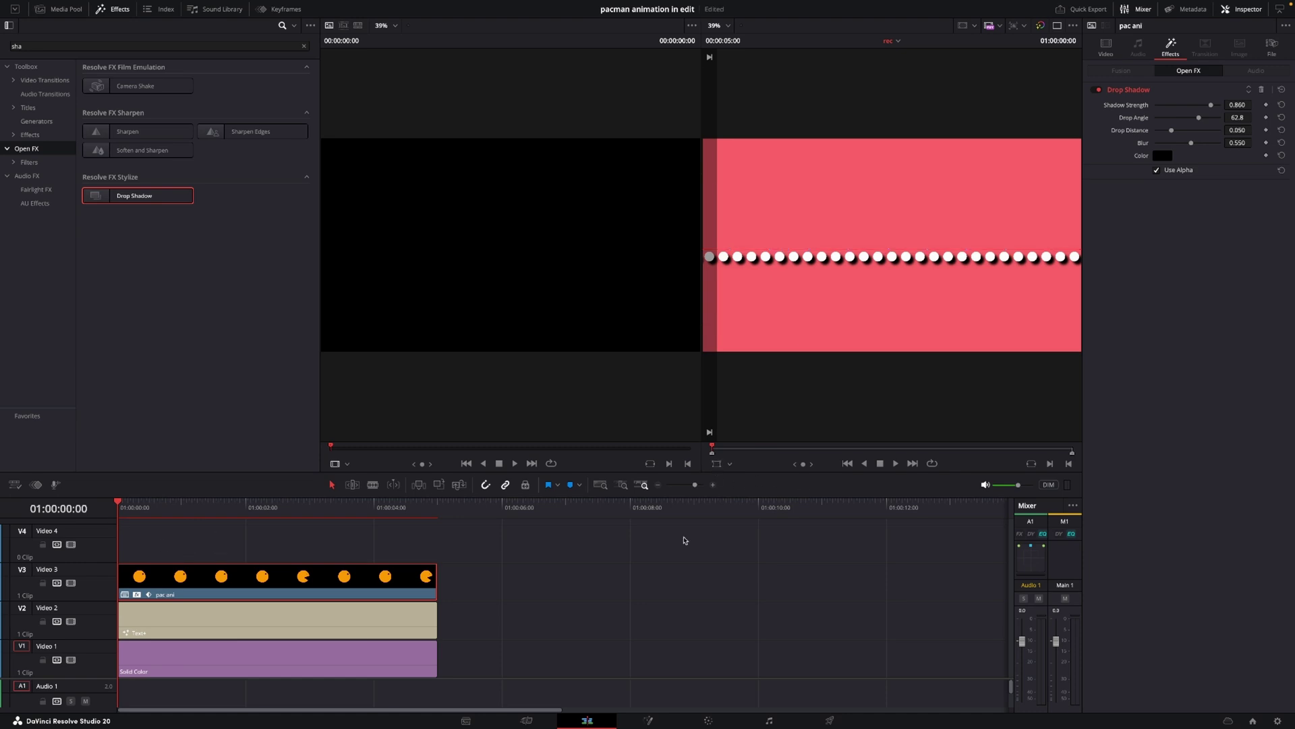
{"action": "key", "text": "space"}
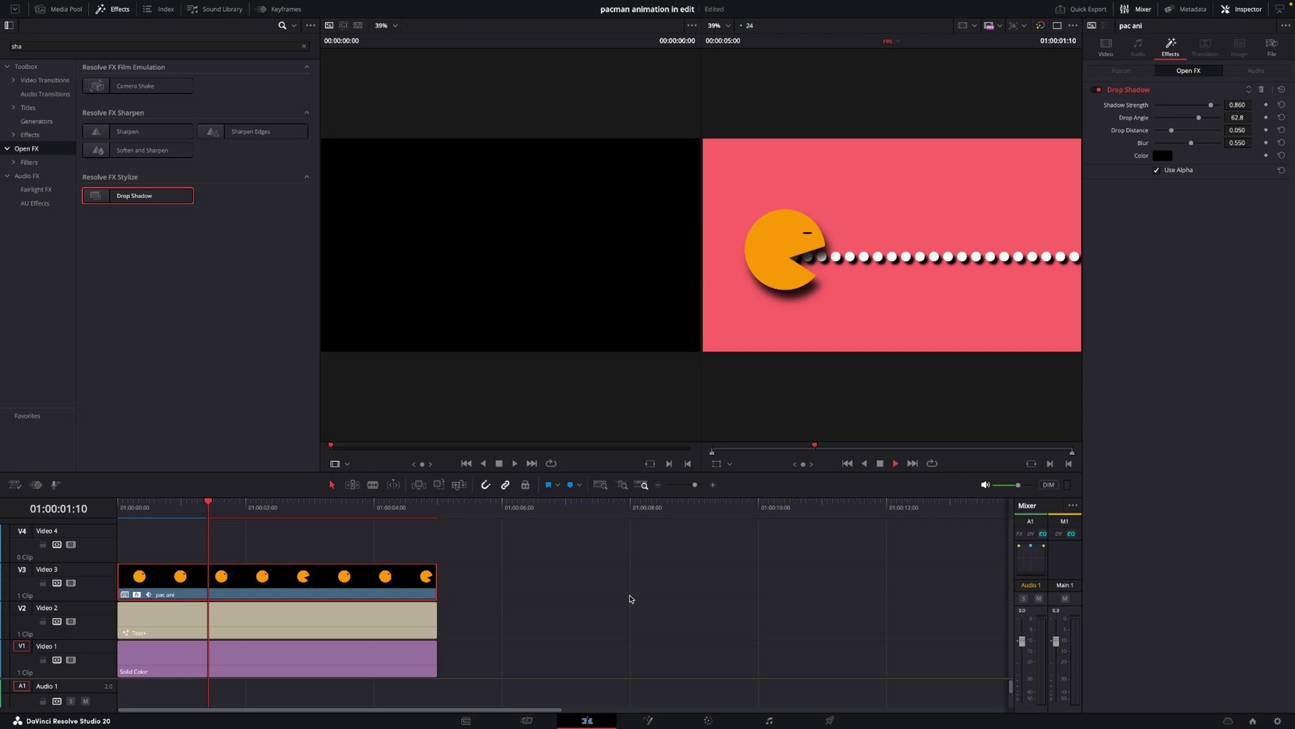